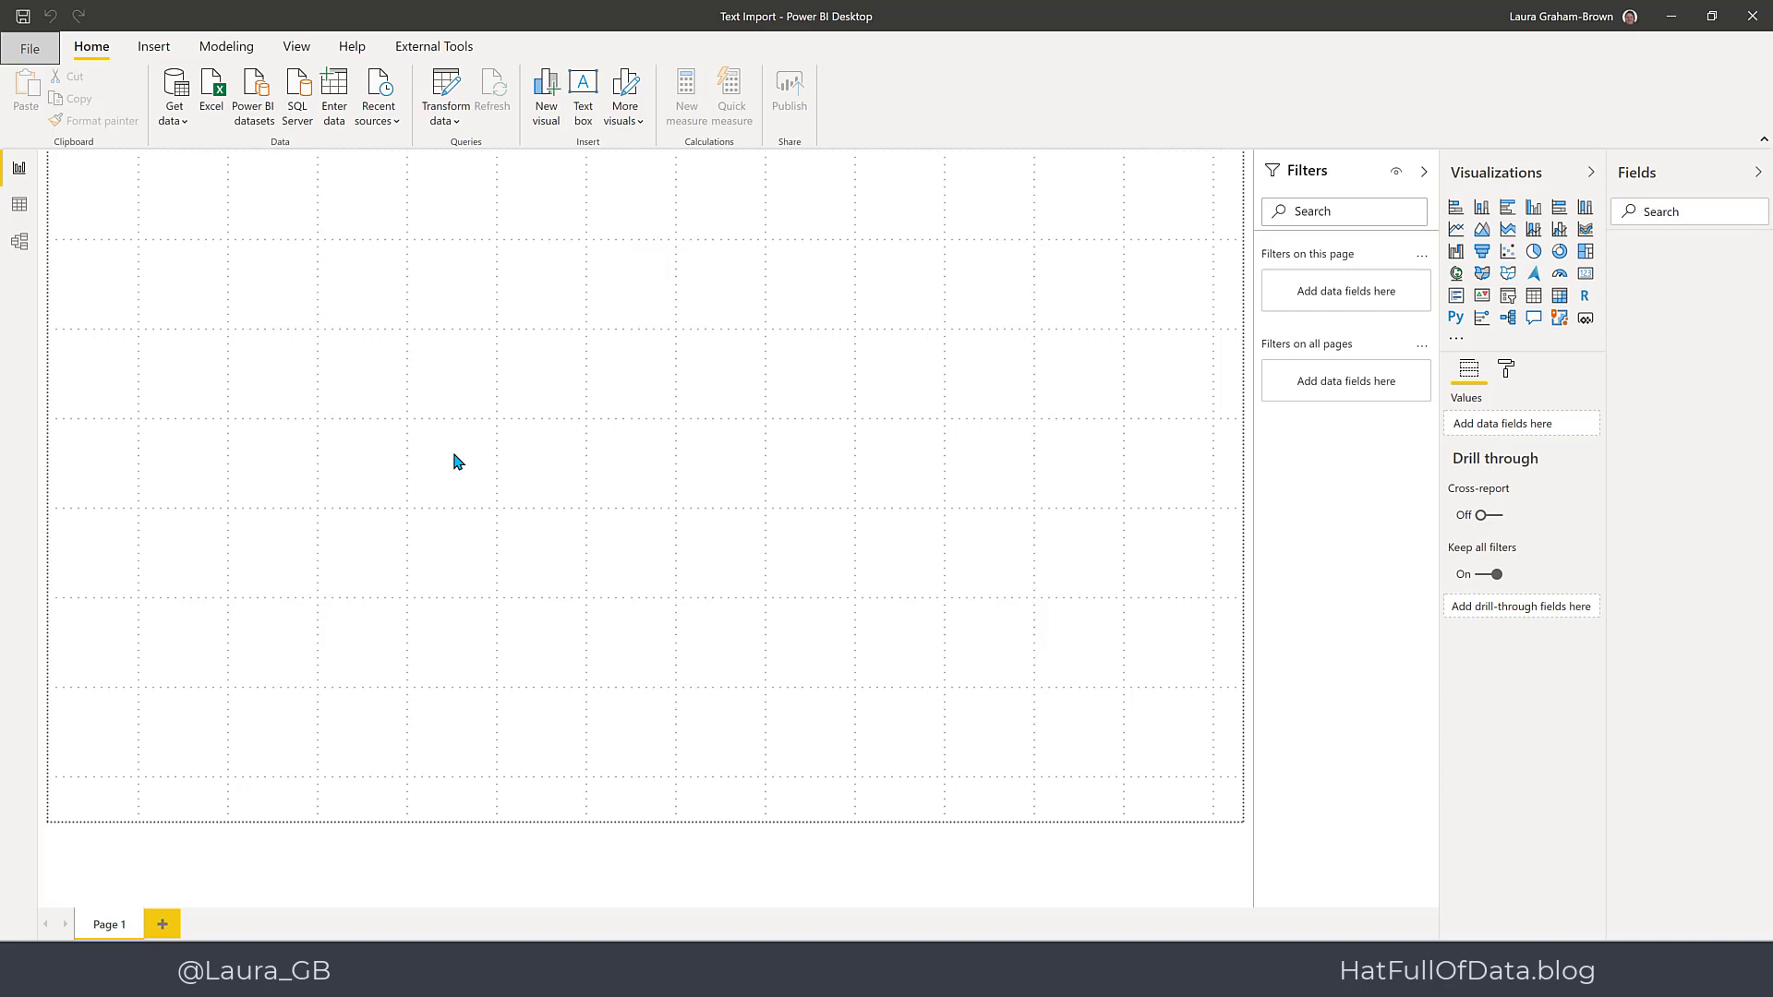
Enable the 'Import text using examples' preview feature in Options and confirm with OK
left_click(23, 54)
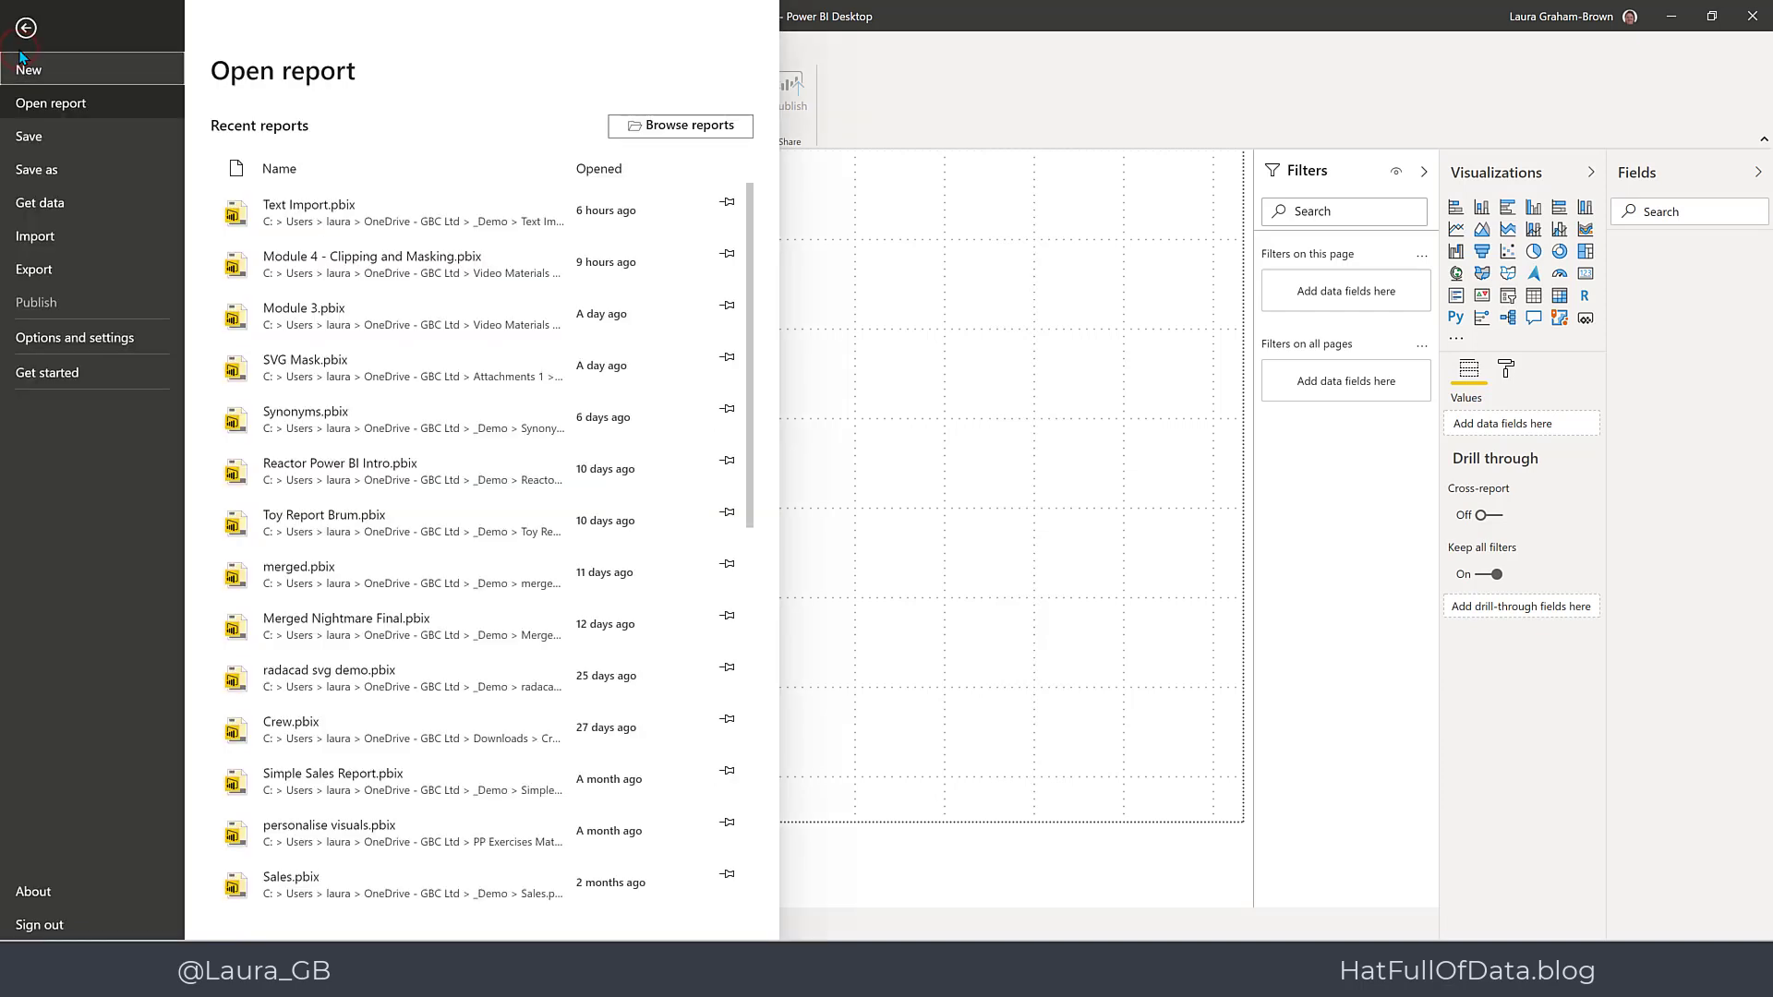
left_click(81, 333)
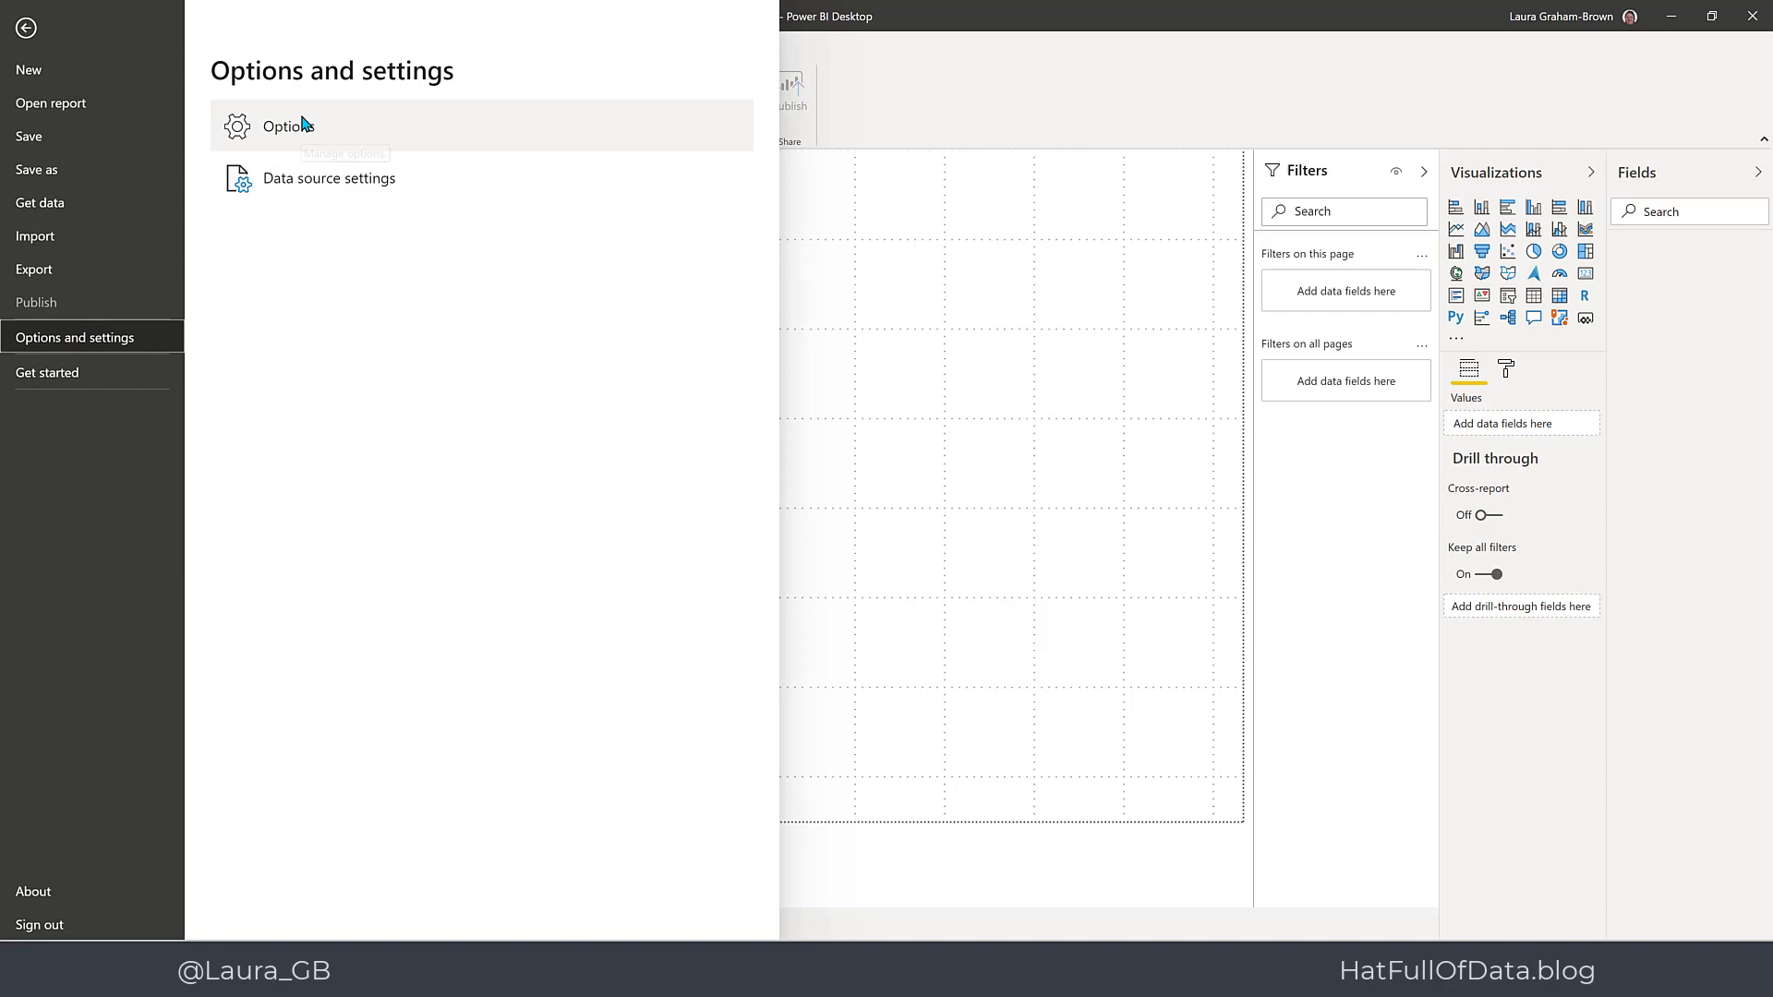
left_click(293, 124)
left_click(280, 102)
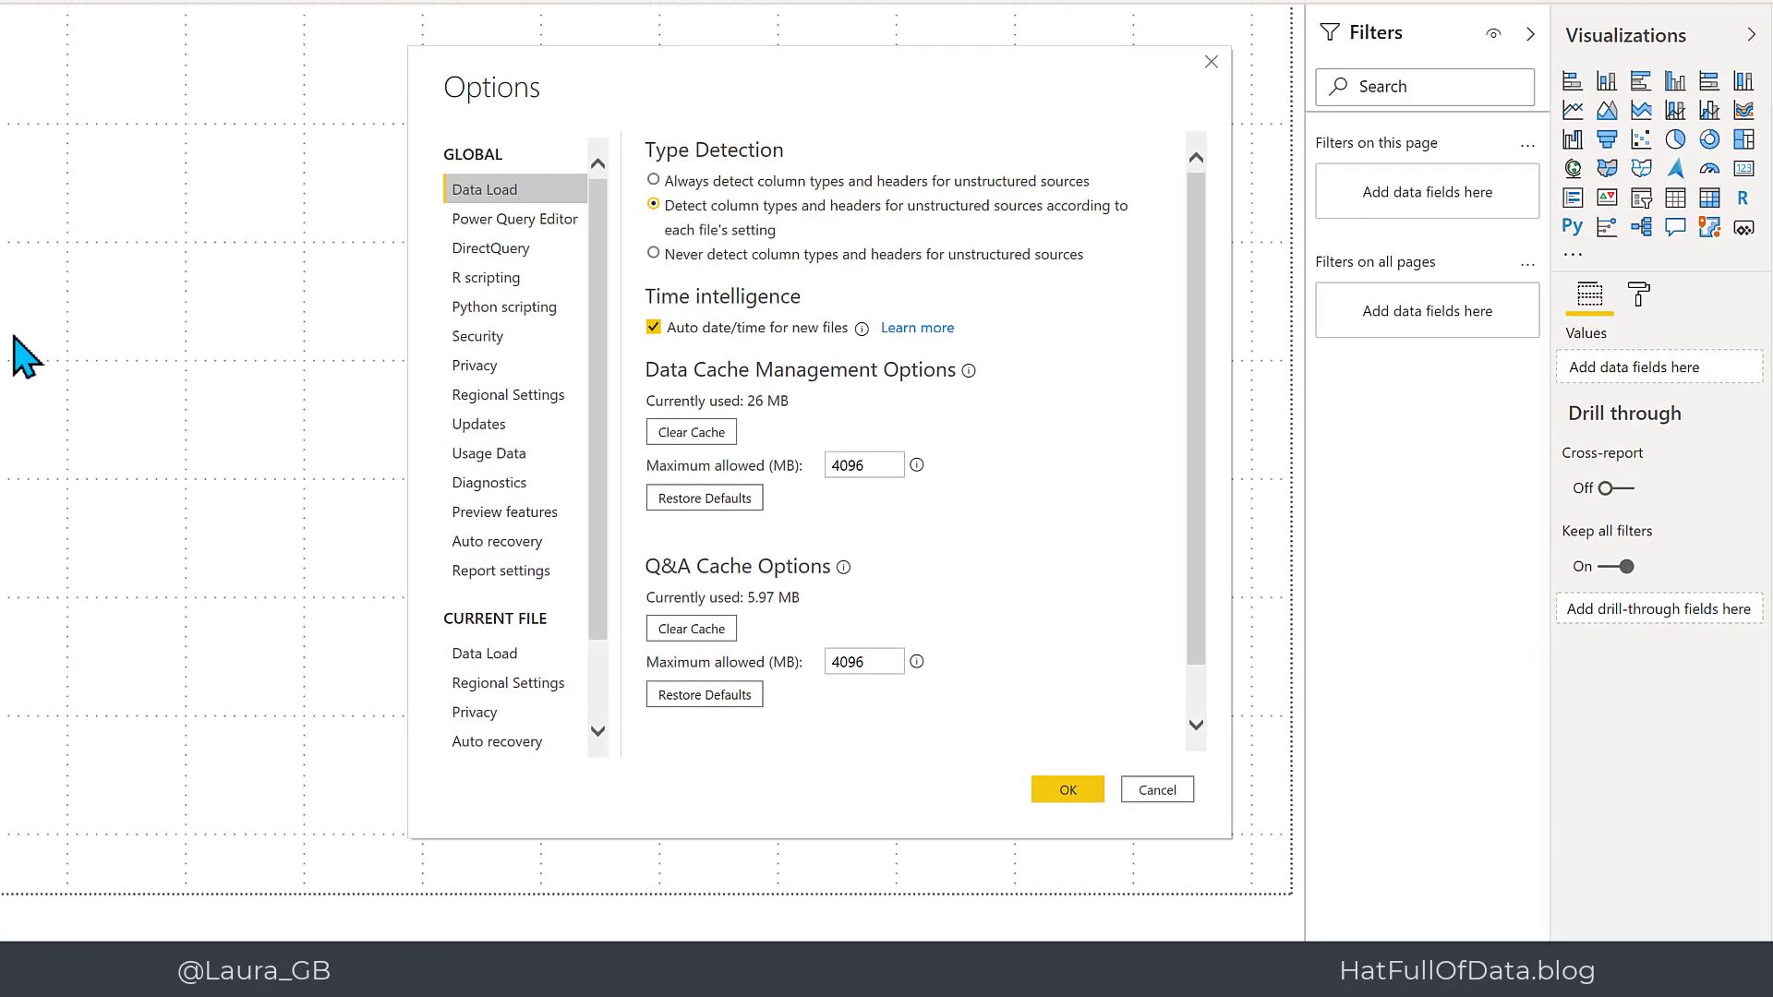
left_click(545, 512)
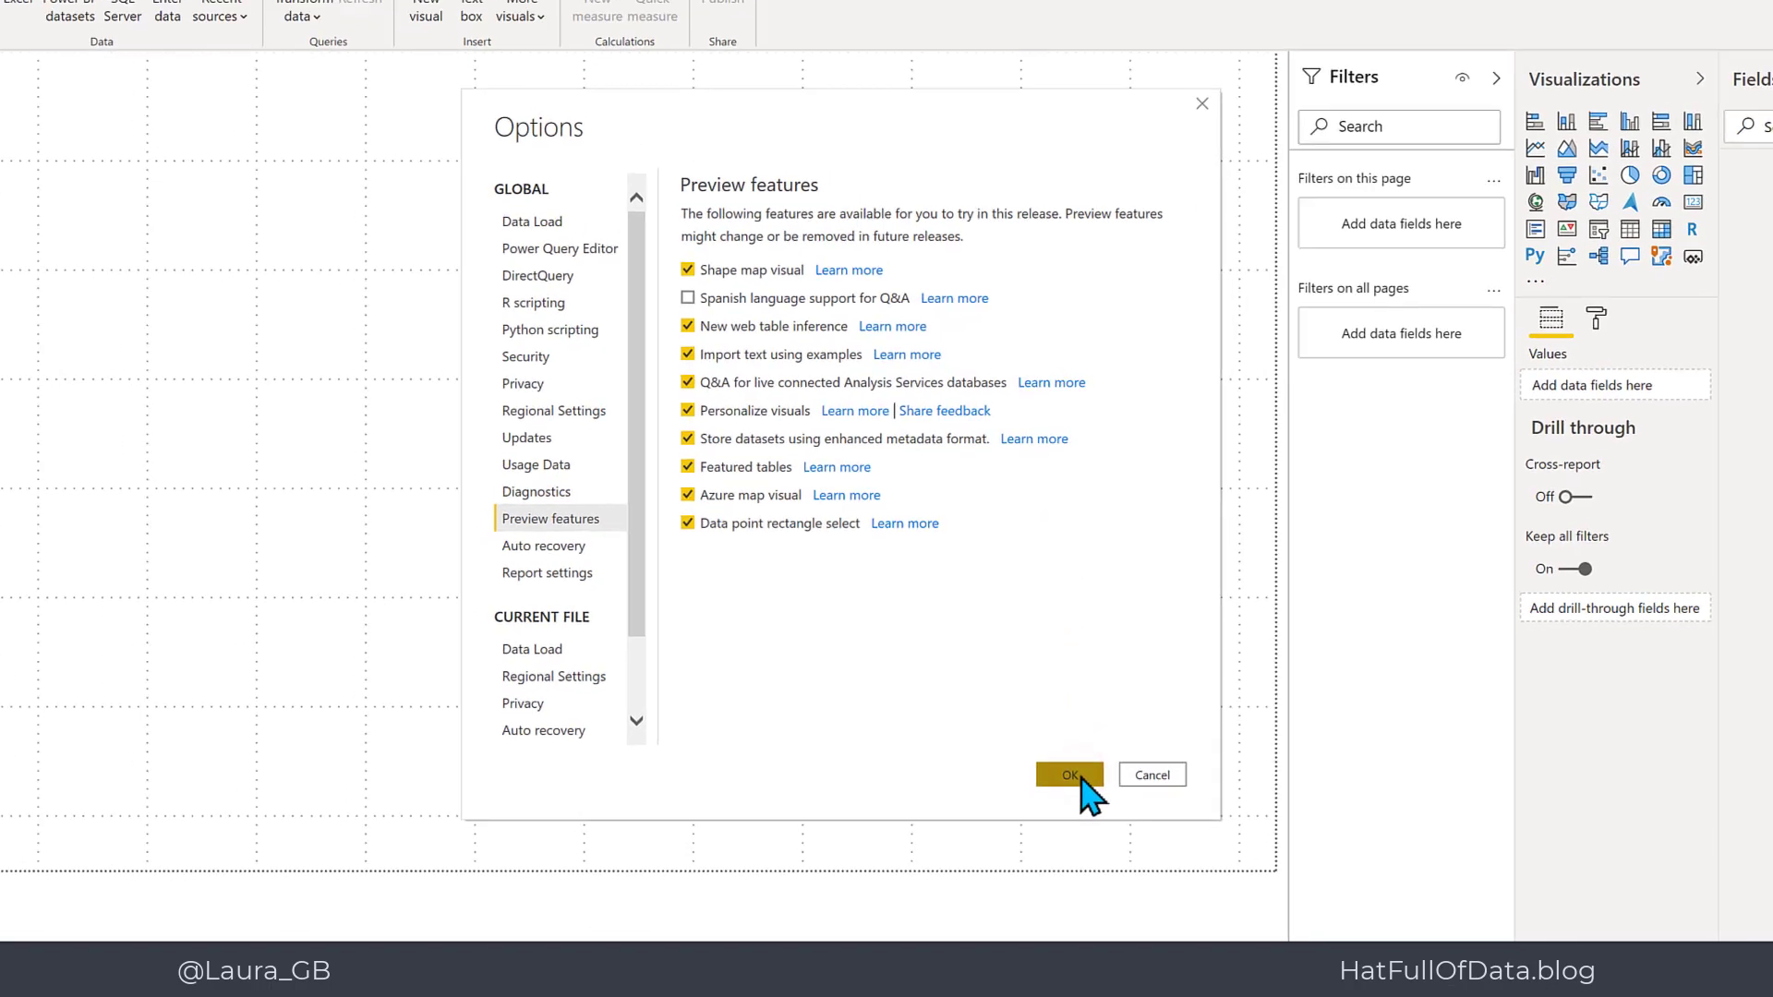
left_click(1083, 779)
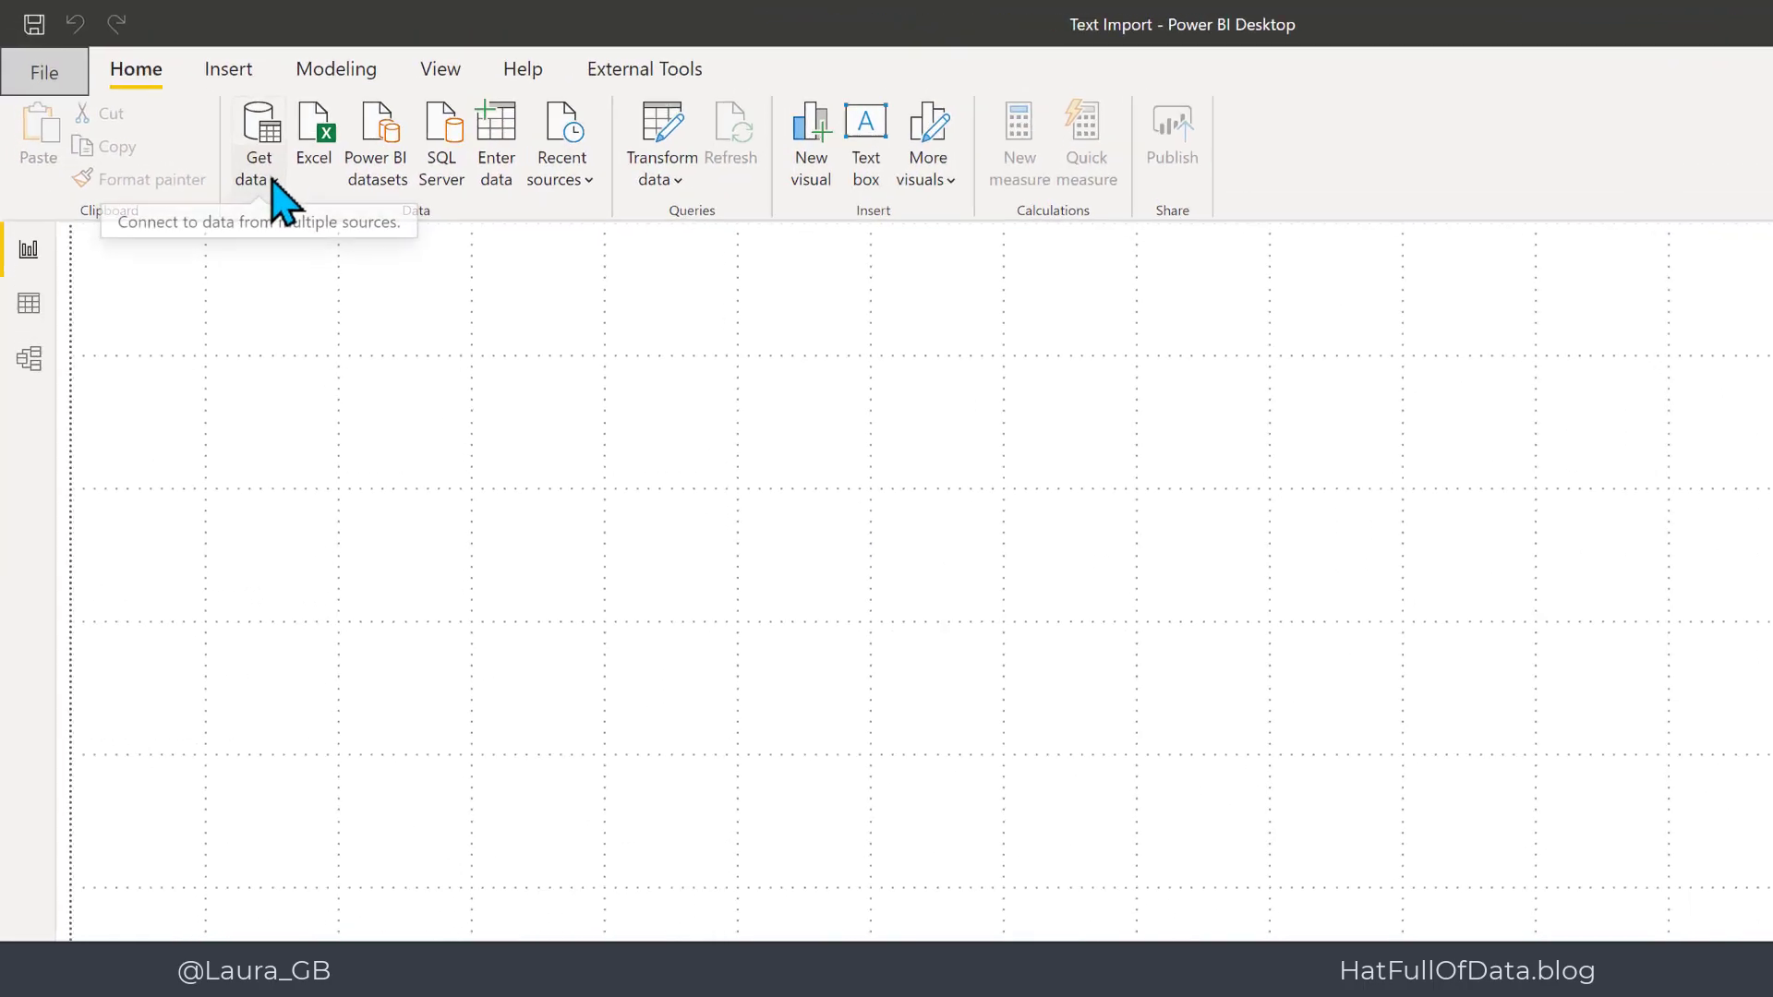
Open Journeys.txt from the _Demo folder as a Text/CSV data source
left_click(273, 181)
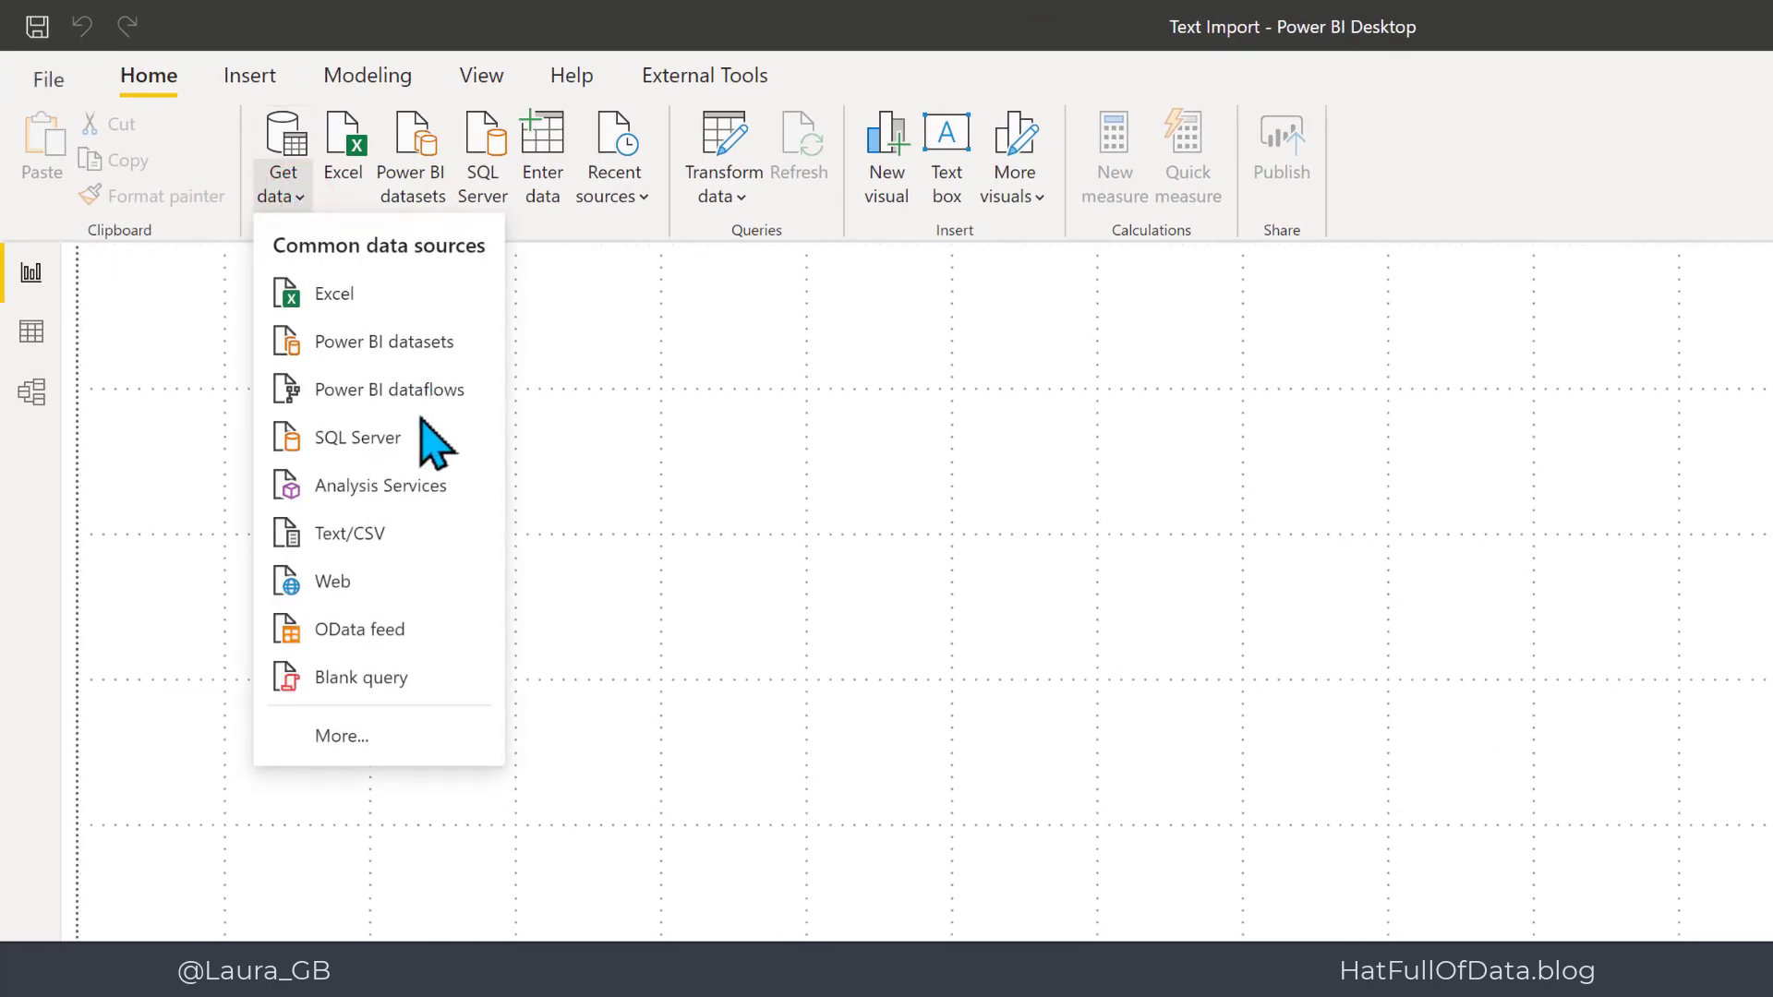
left_click(388, 531)
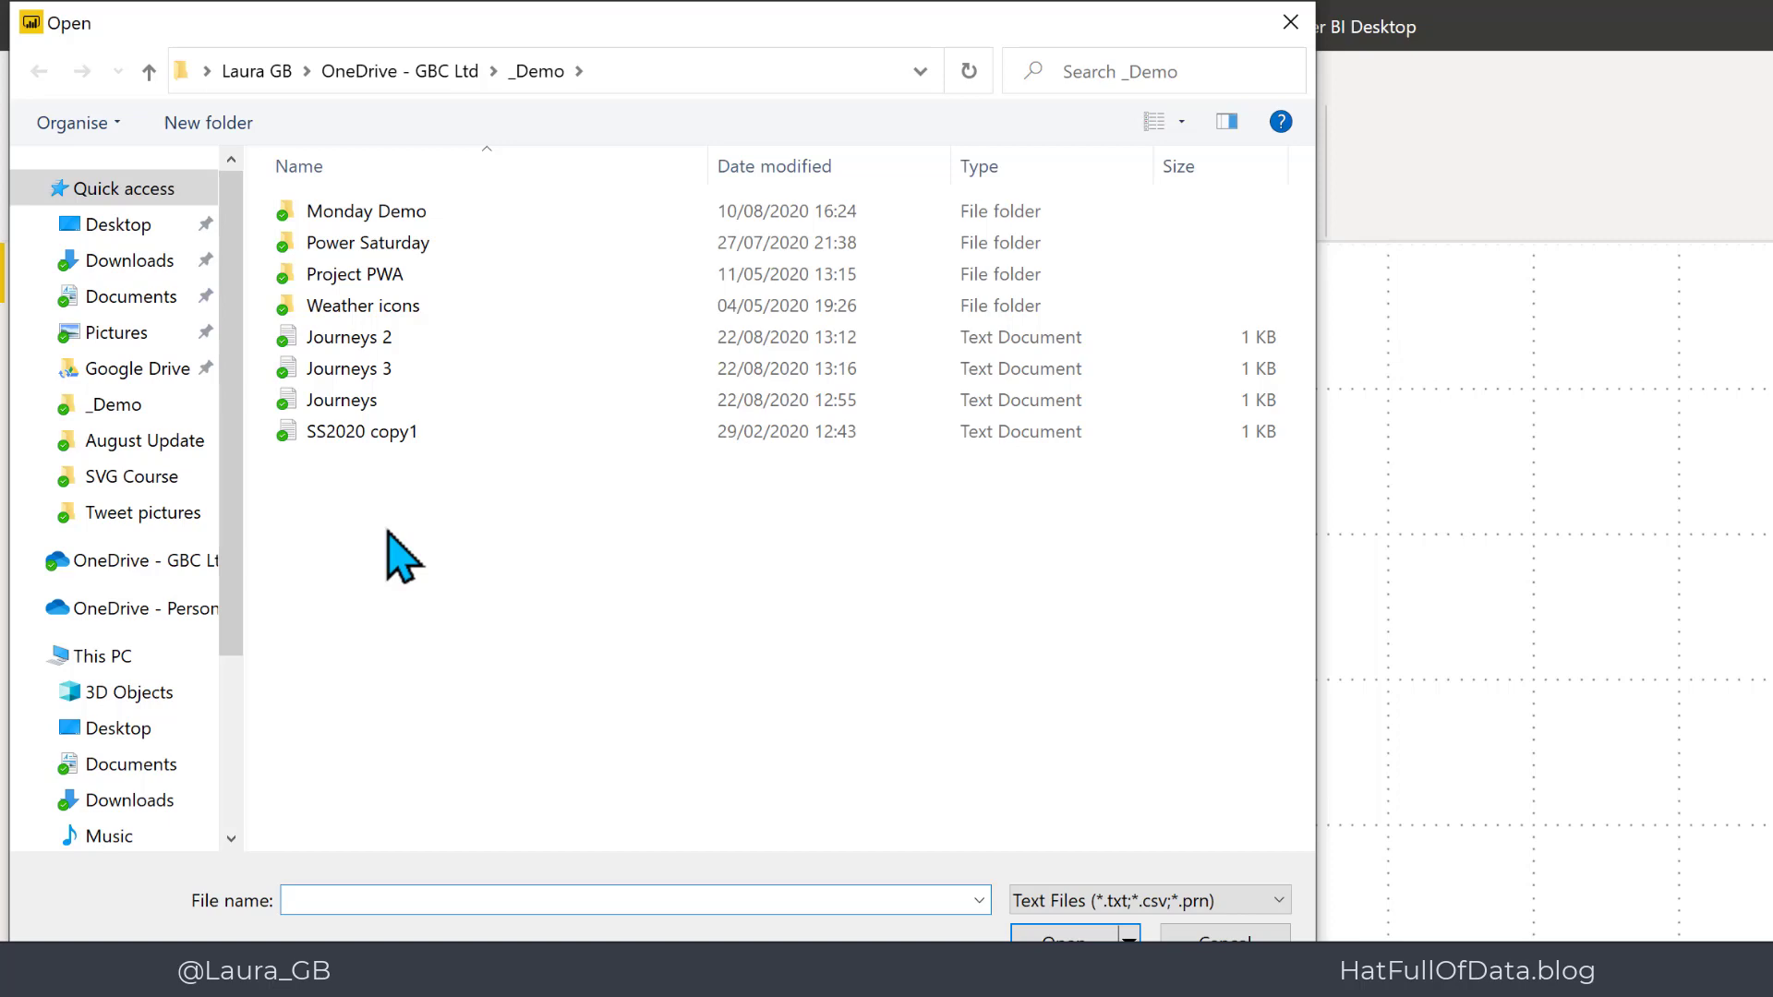
left_click(356, 400)
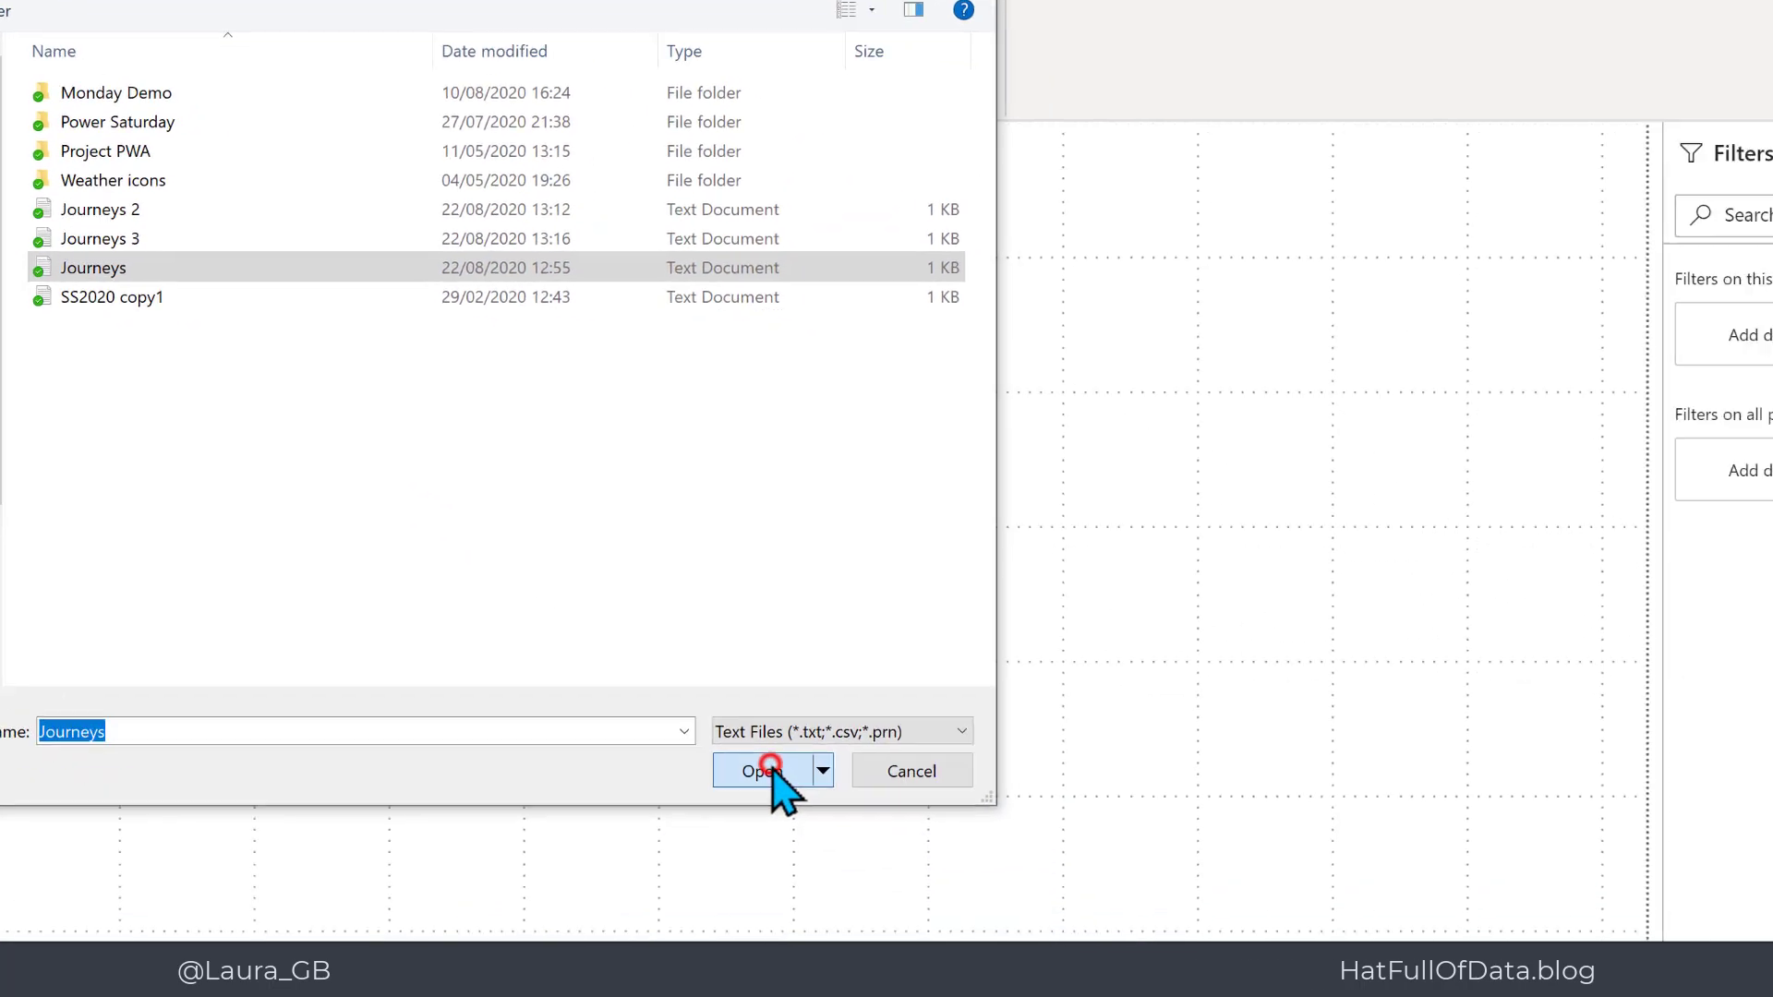
left_click(1071, 938)
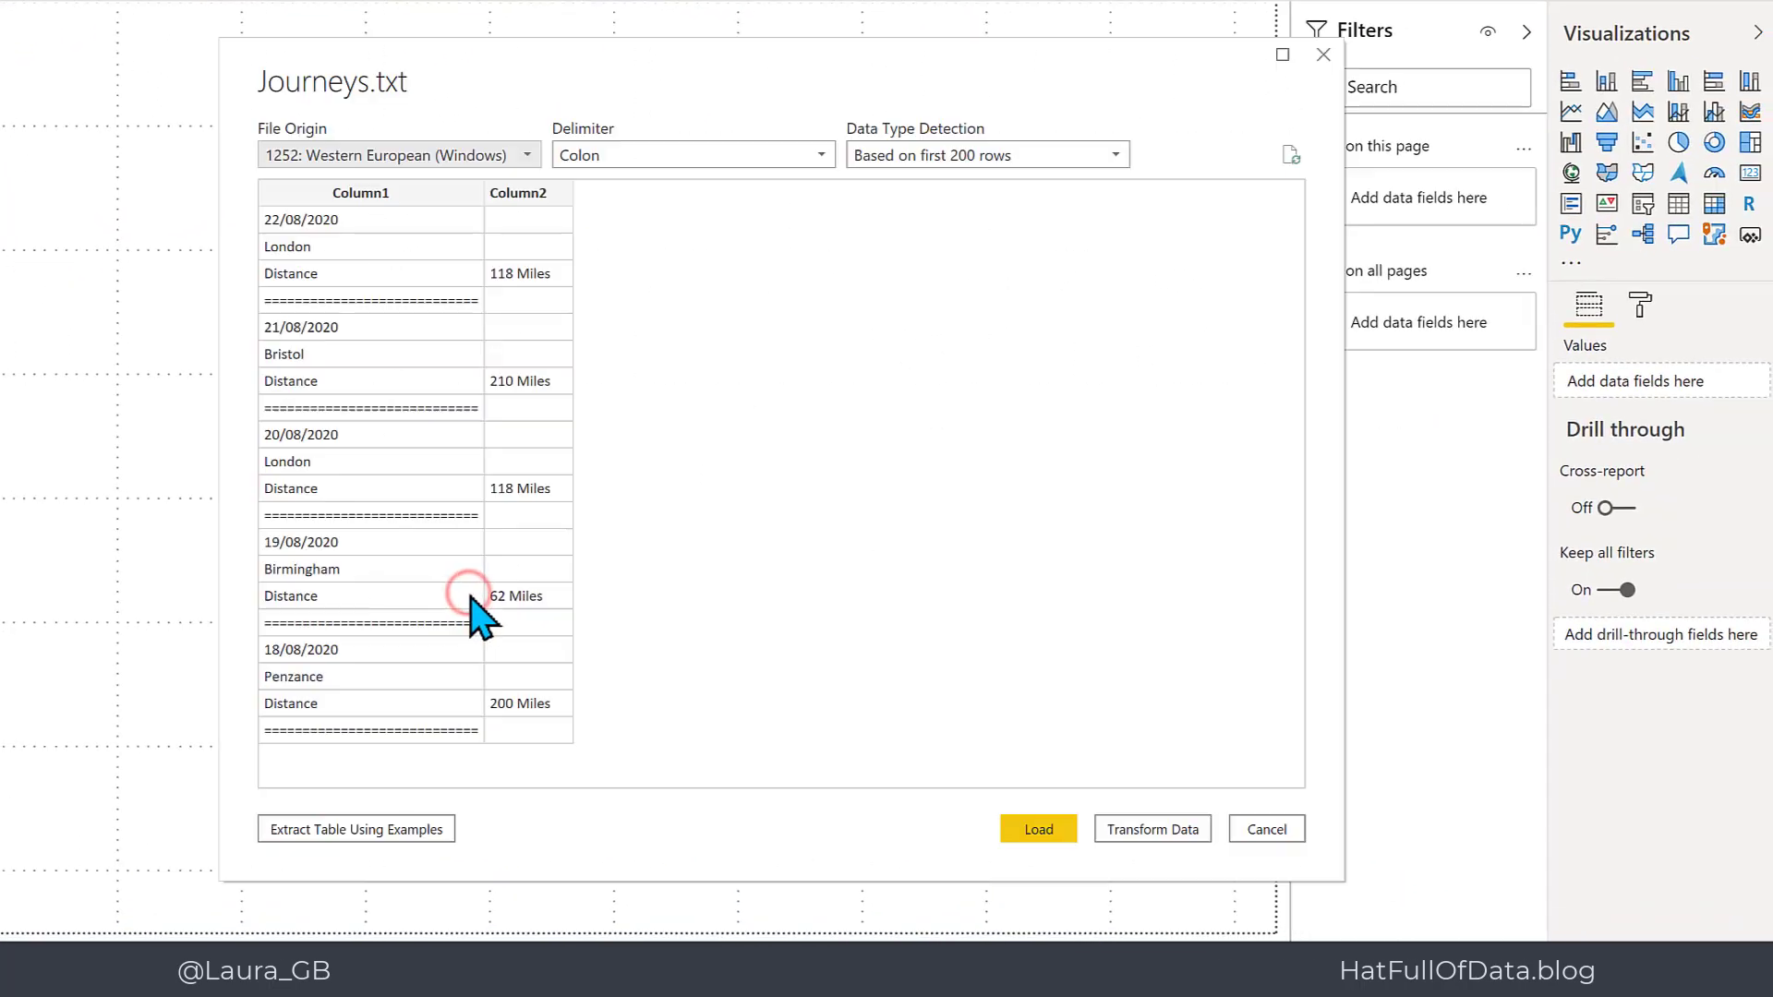
Start Extract Table Using Examples and rename Column1 to Journey Date
left_click(379, 832)
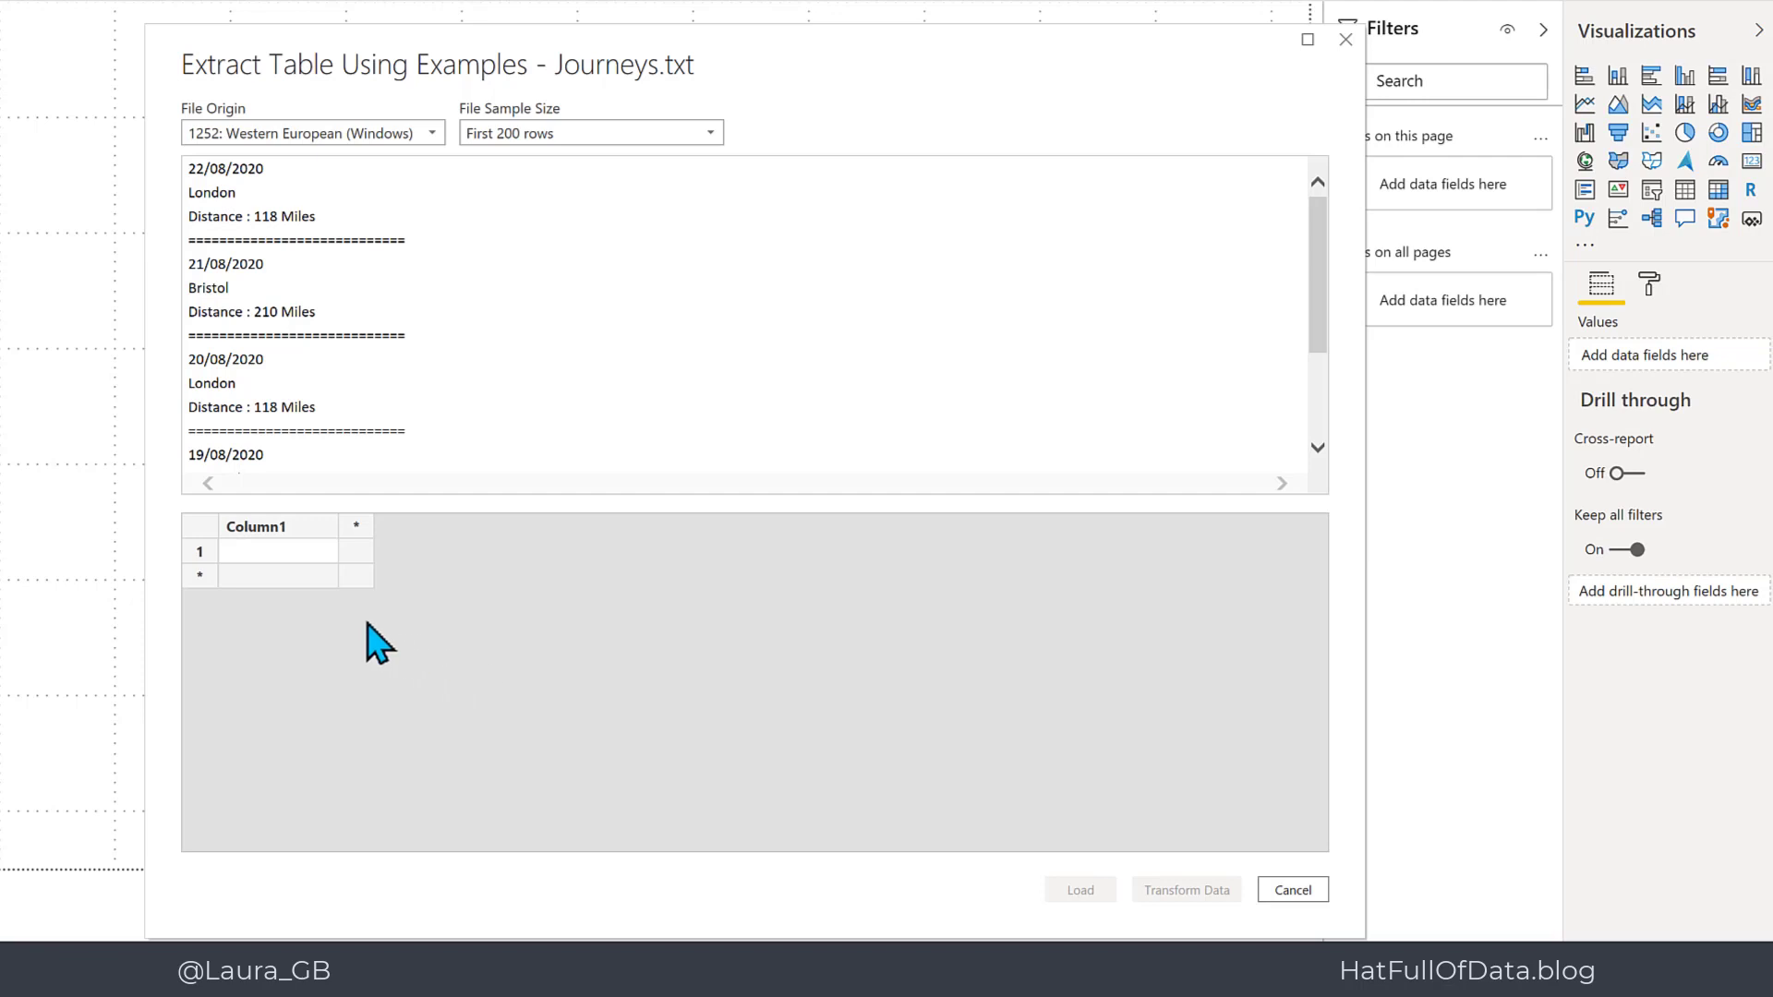
double_click(287, 528)
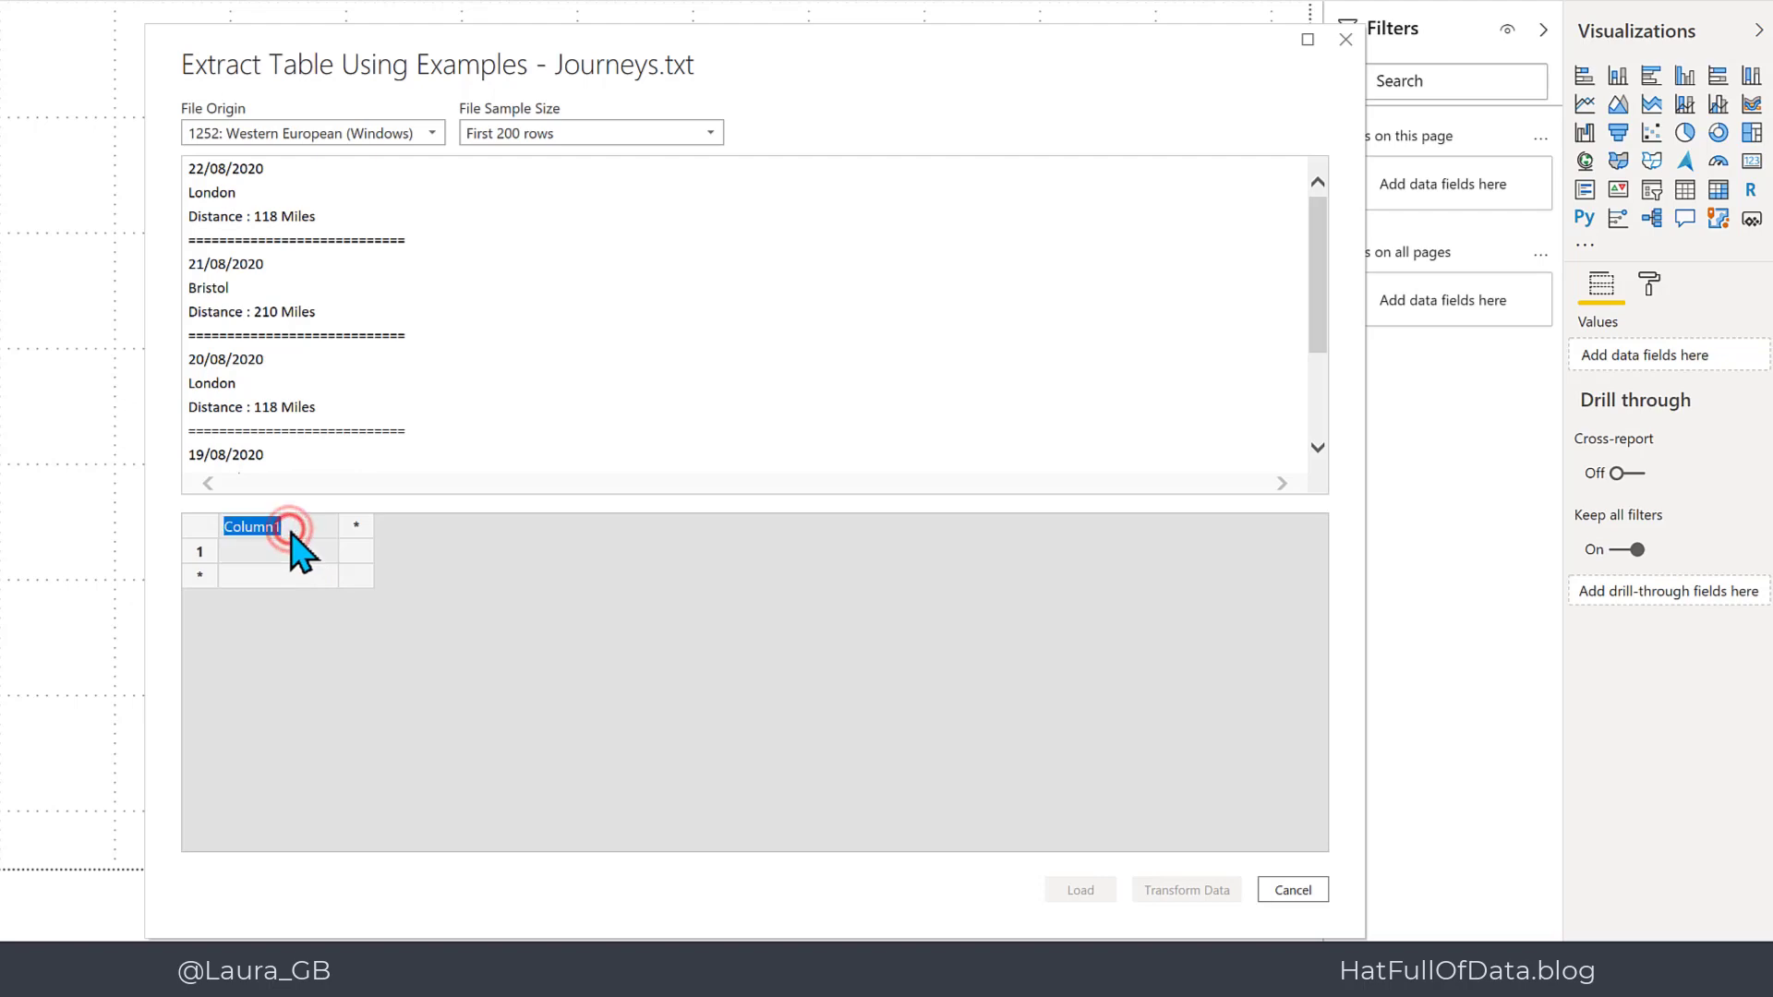
type("Jour")
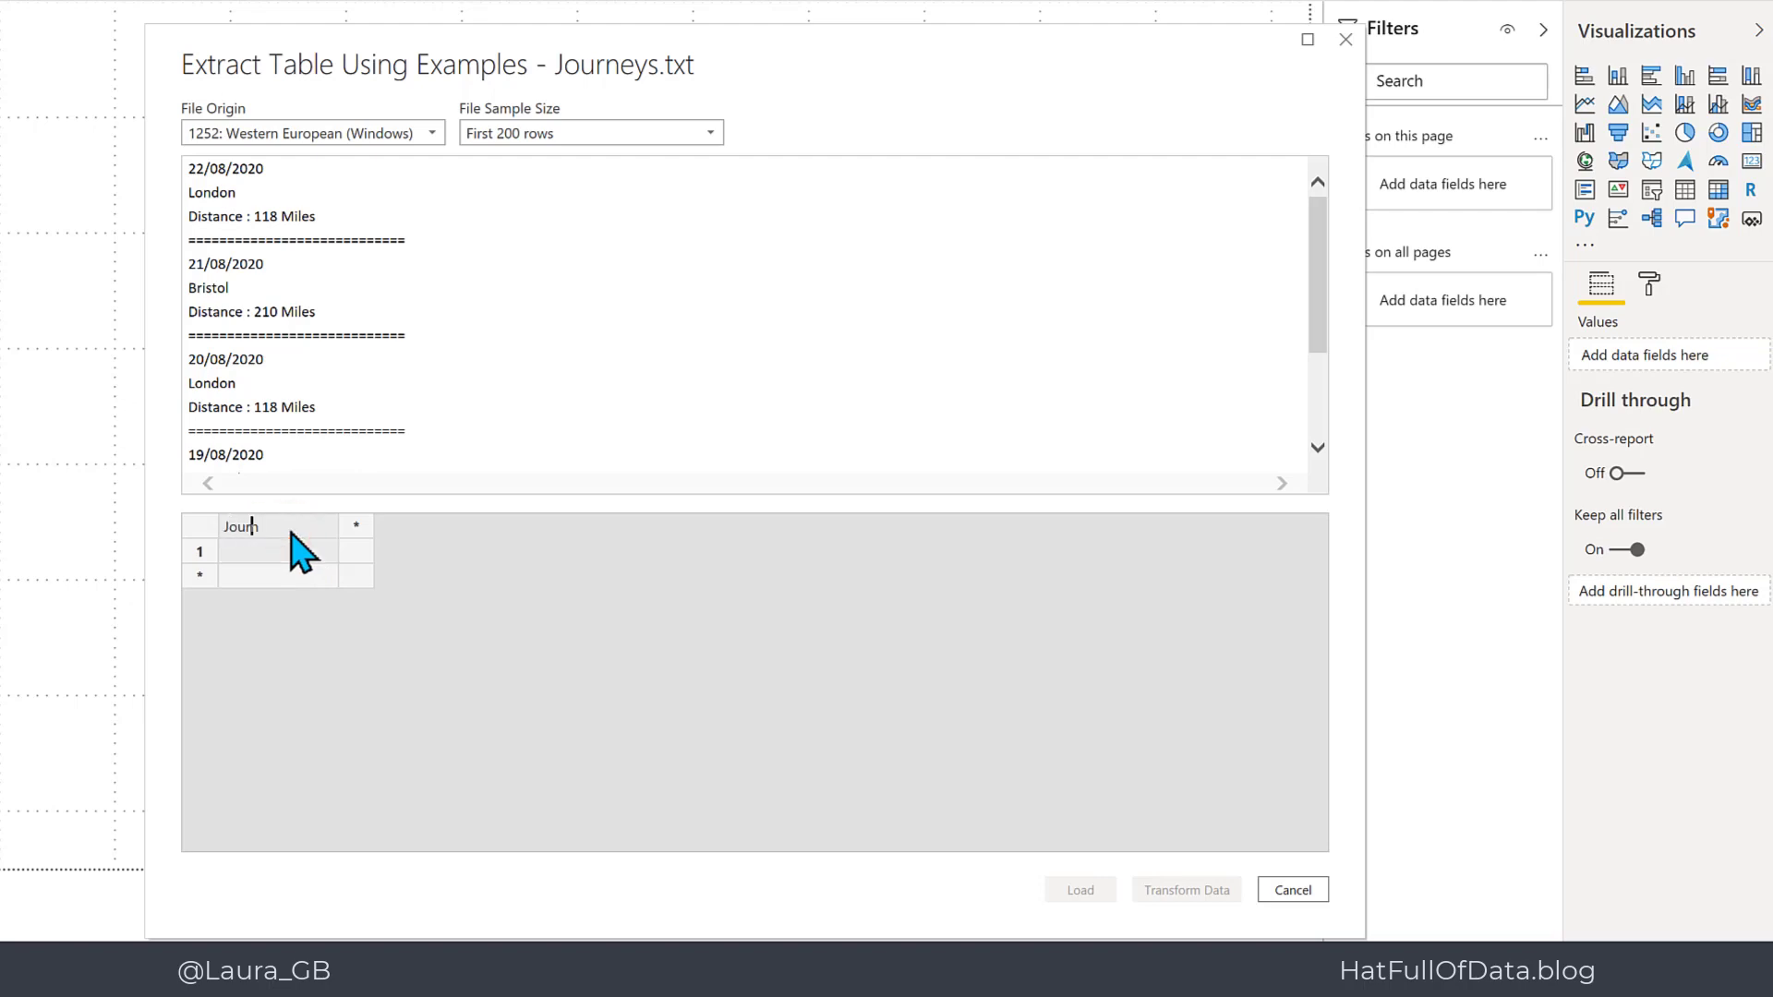
type("ney Date")
key("Return")
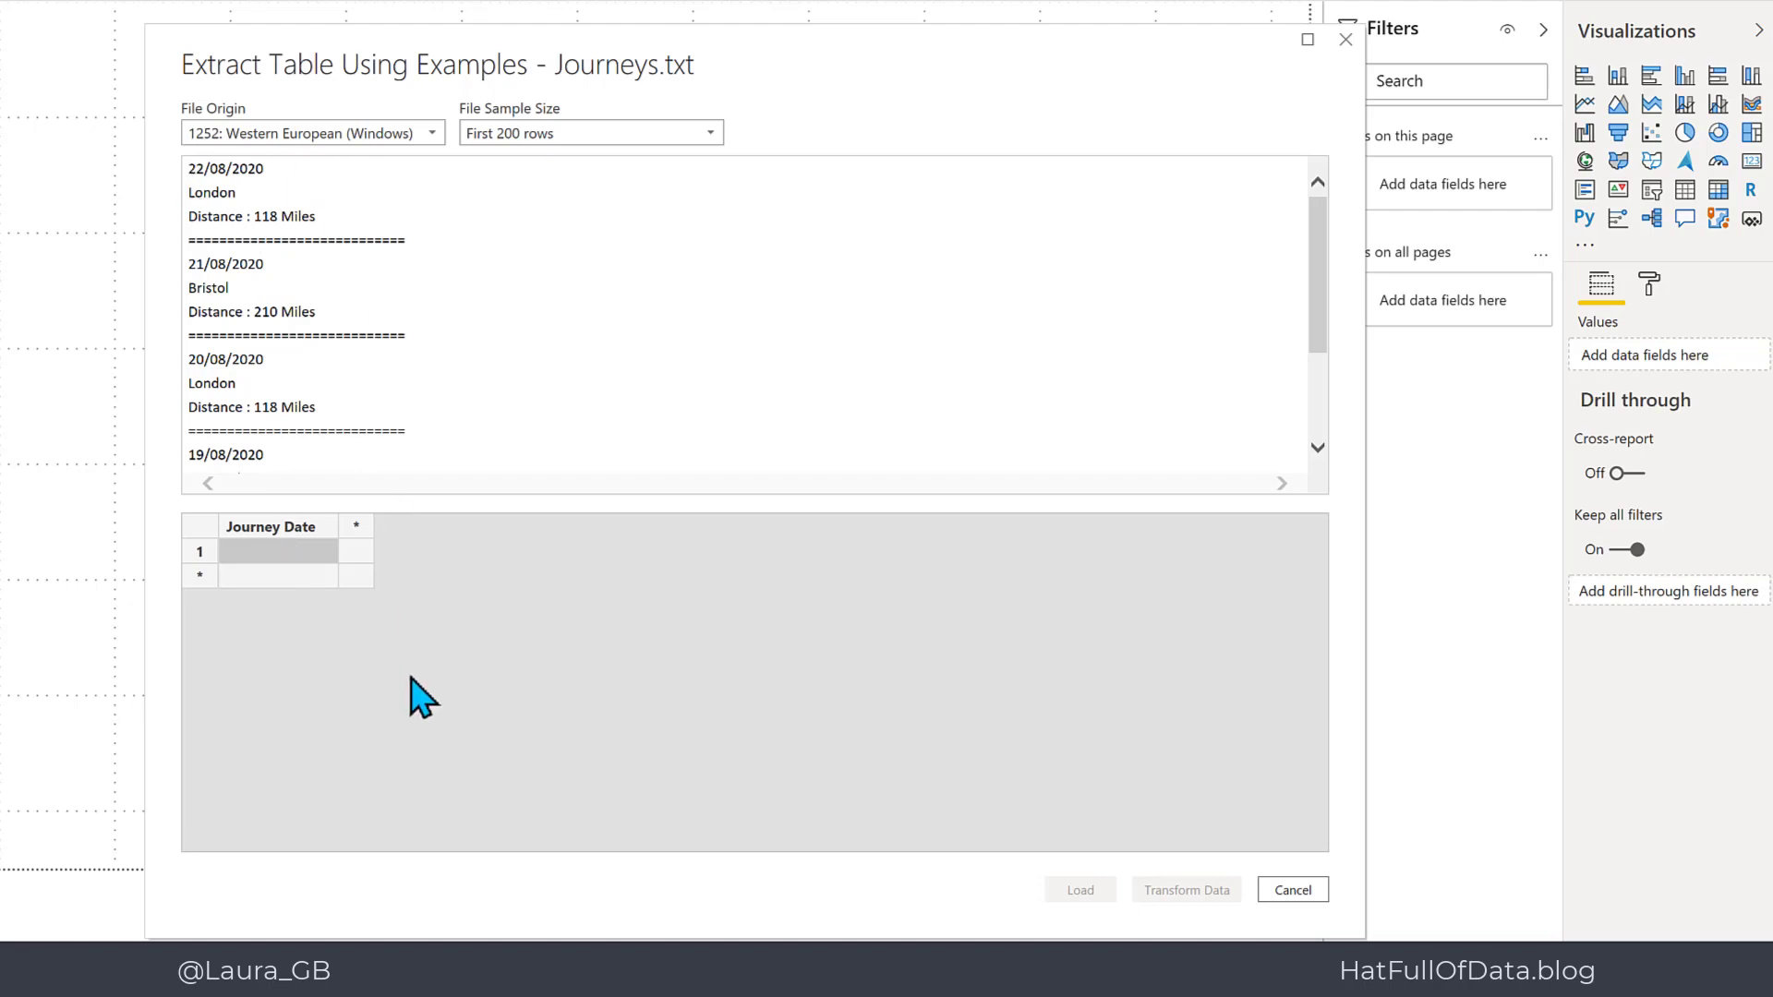
Enter example dates 22/08/2020 and 21/08/2020 so the Journey Date column fills in
type("22")
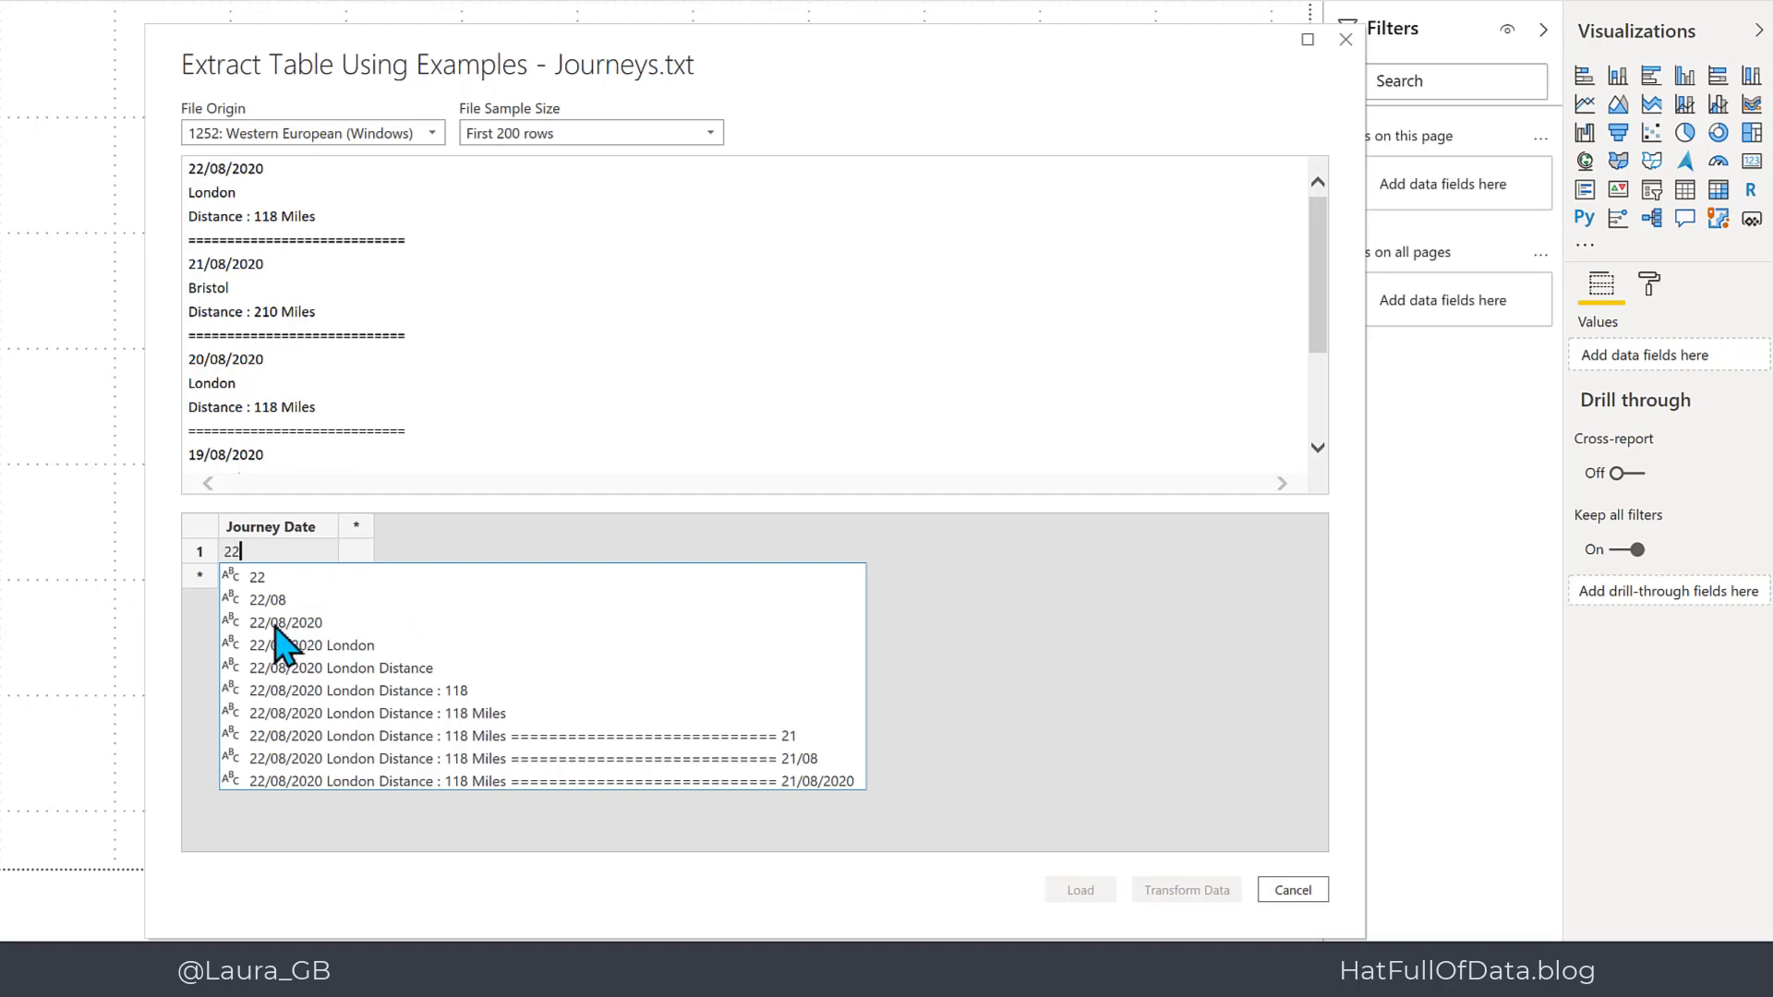
left_click(274, 623)
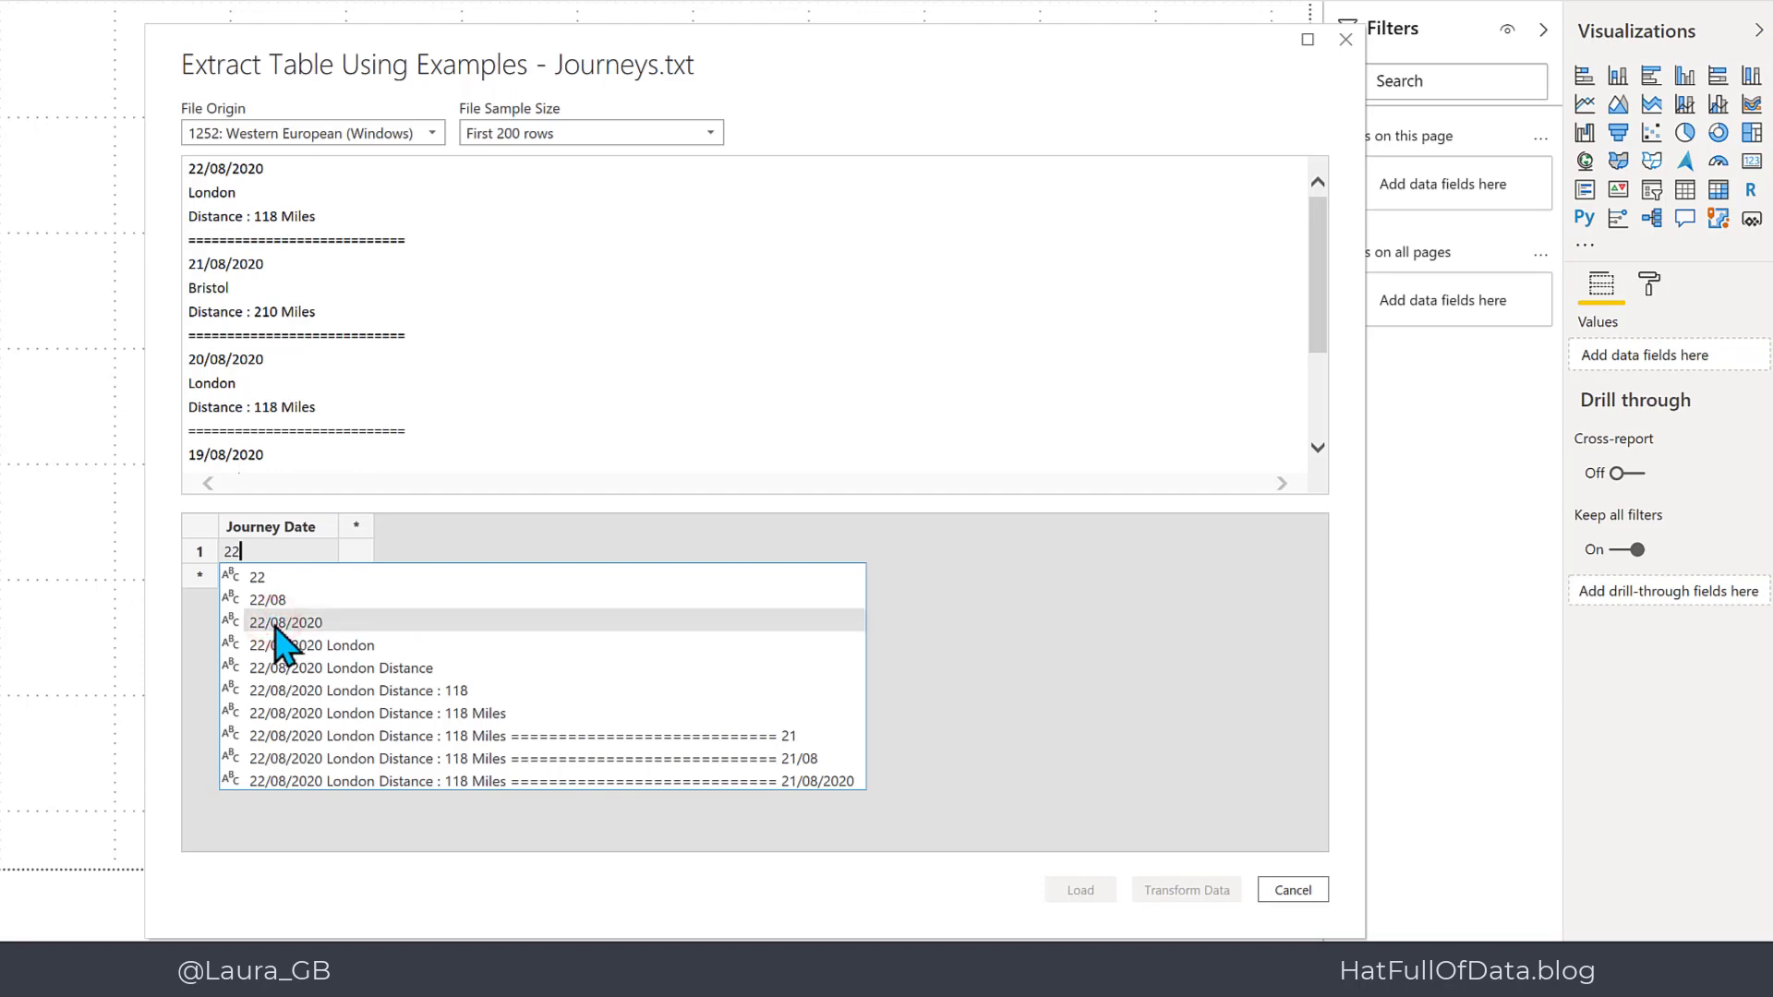
left_click(274, 623)
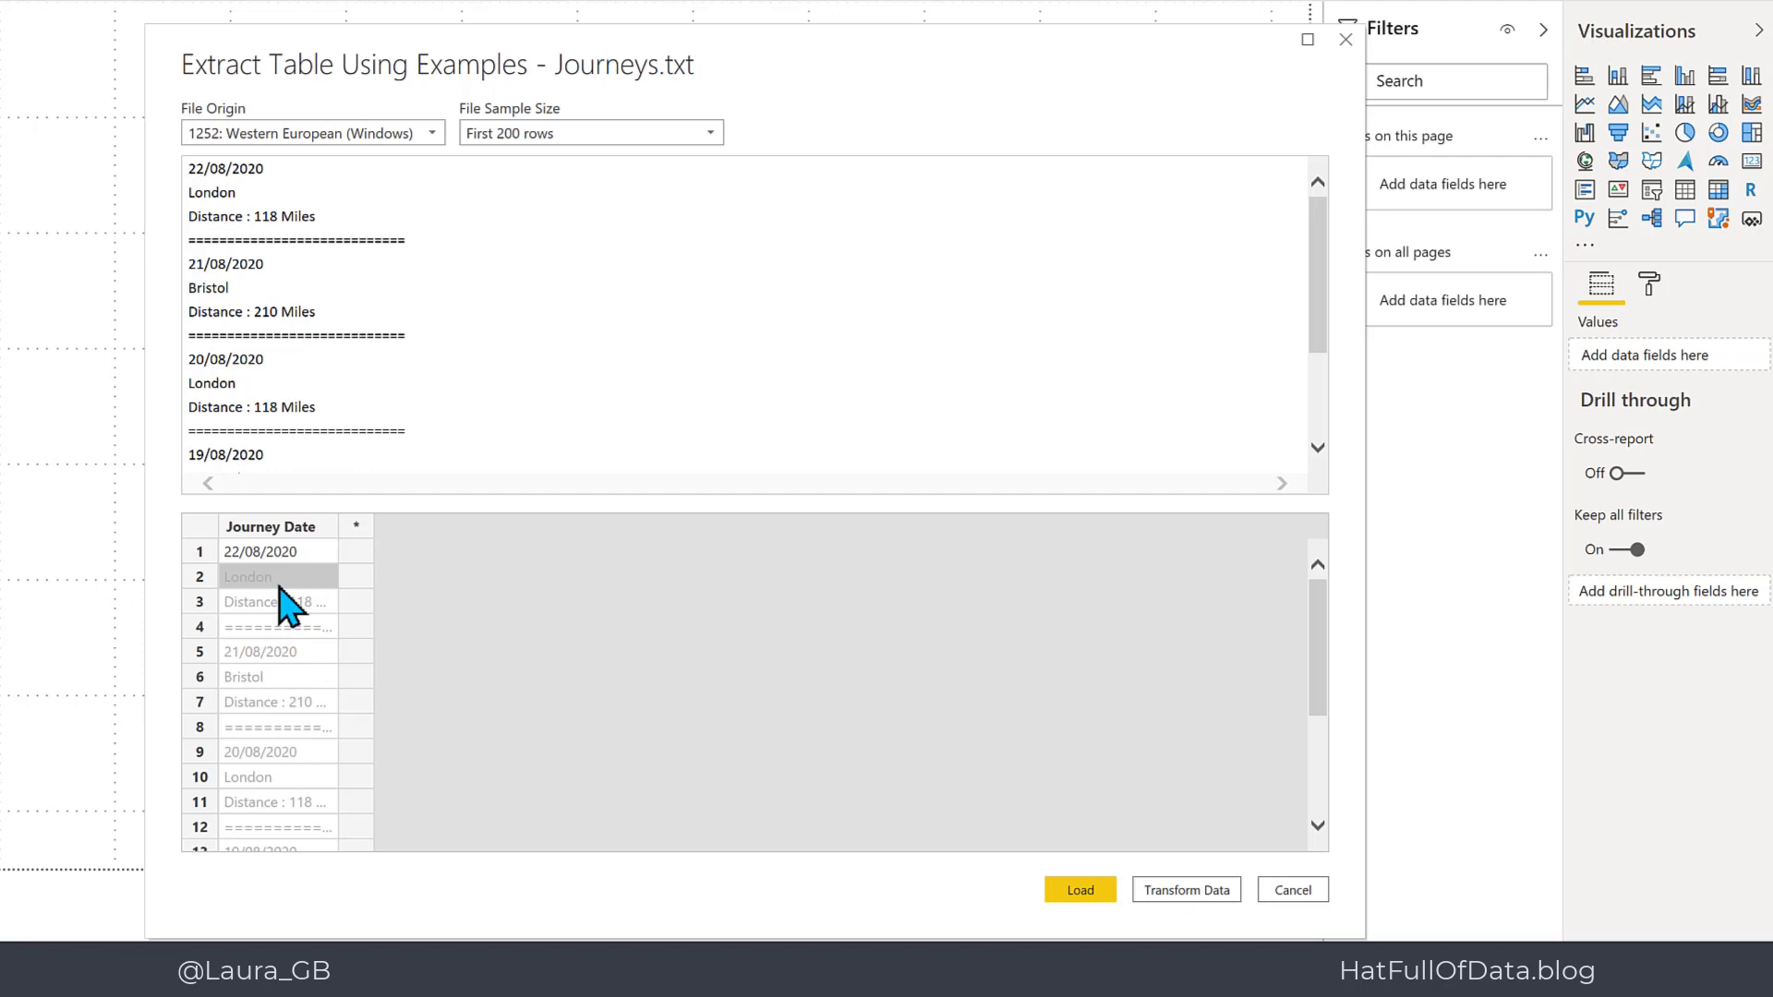
type("21")
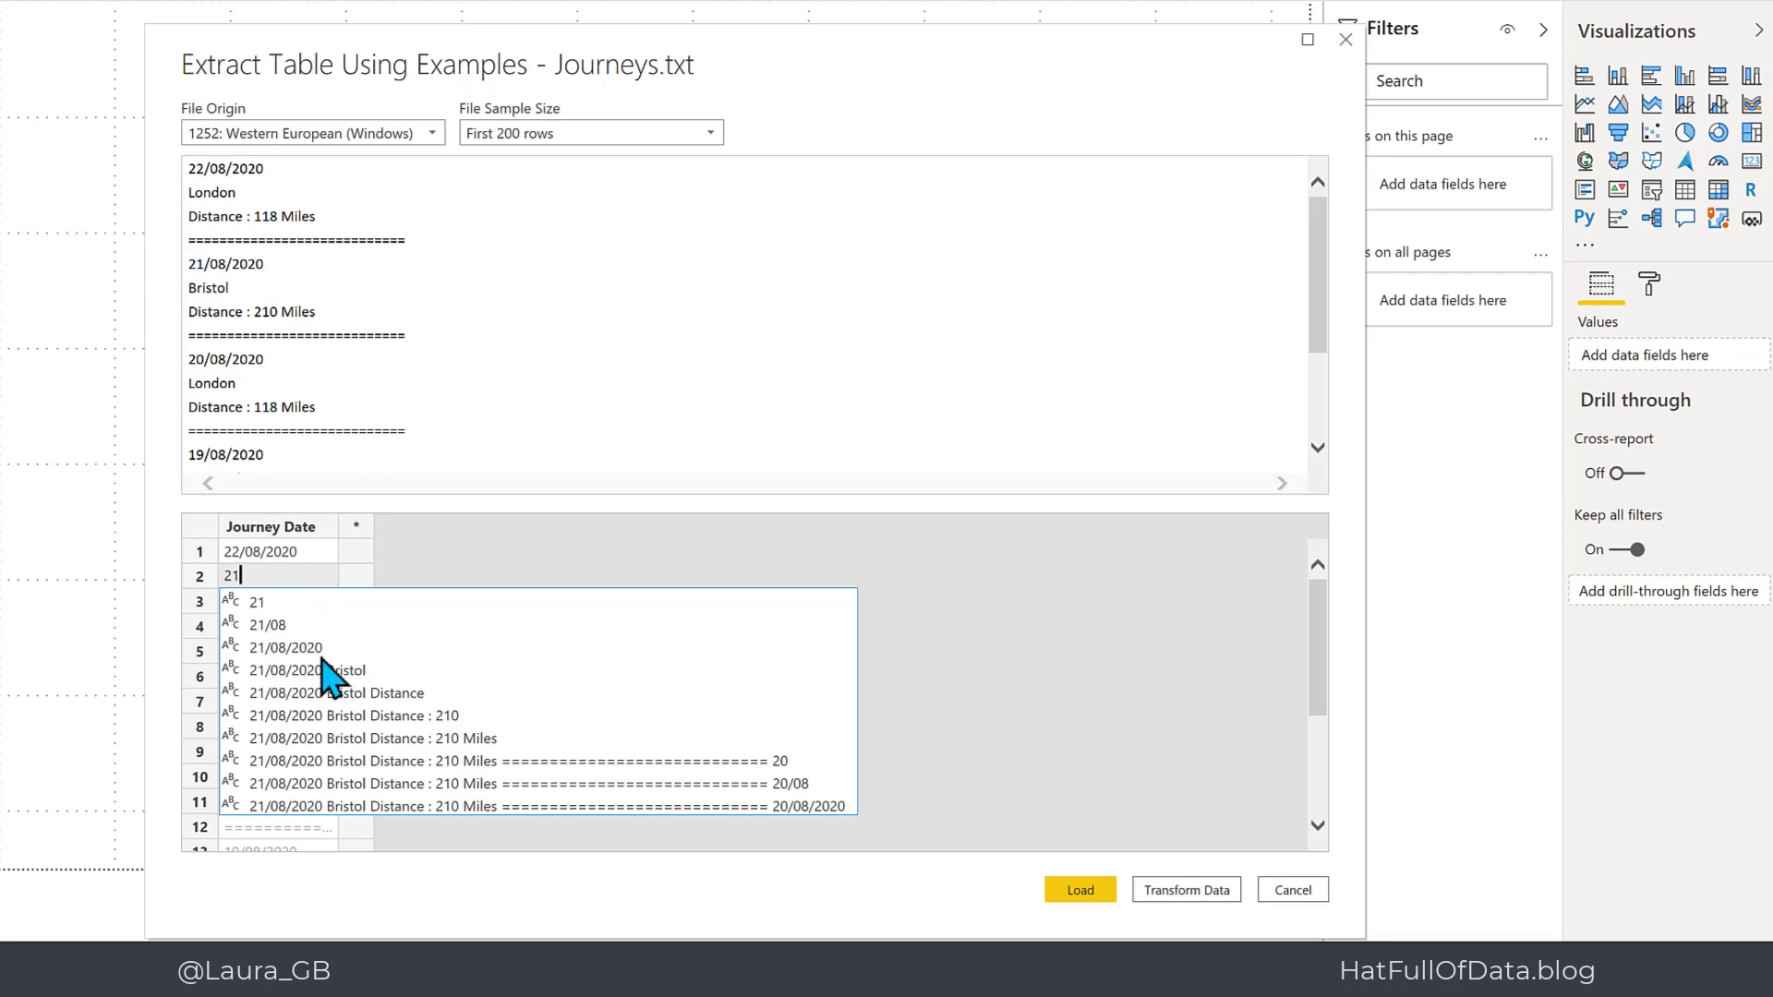
left_click(288, 650)
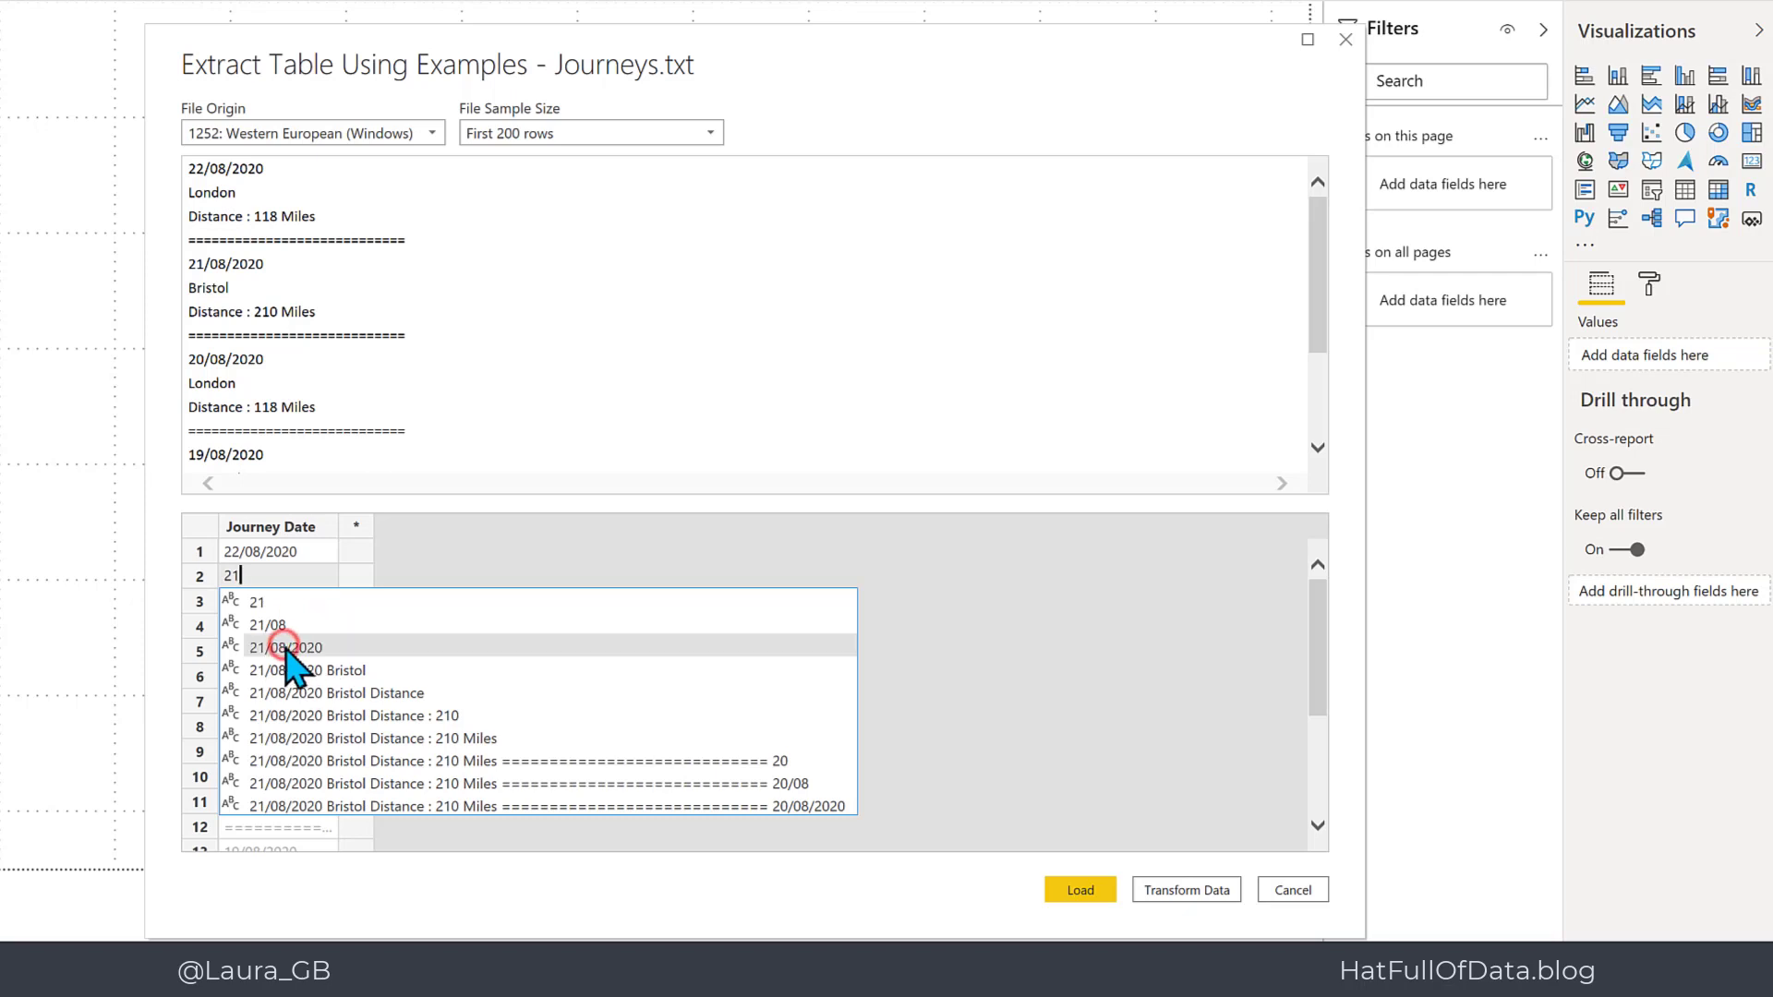
left_click(287, 649)
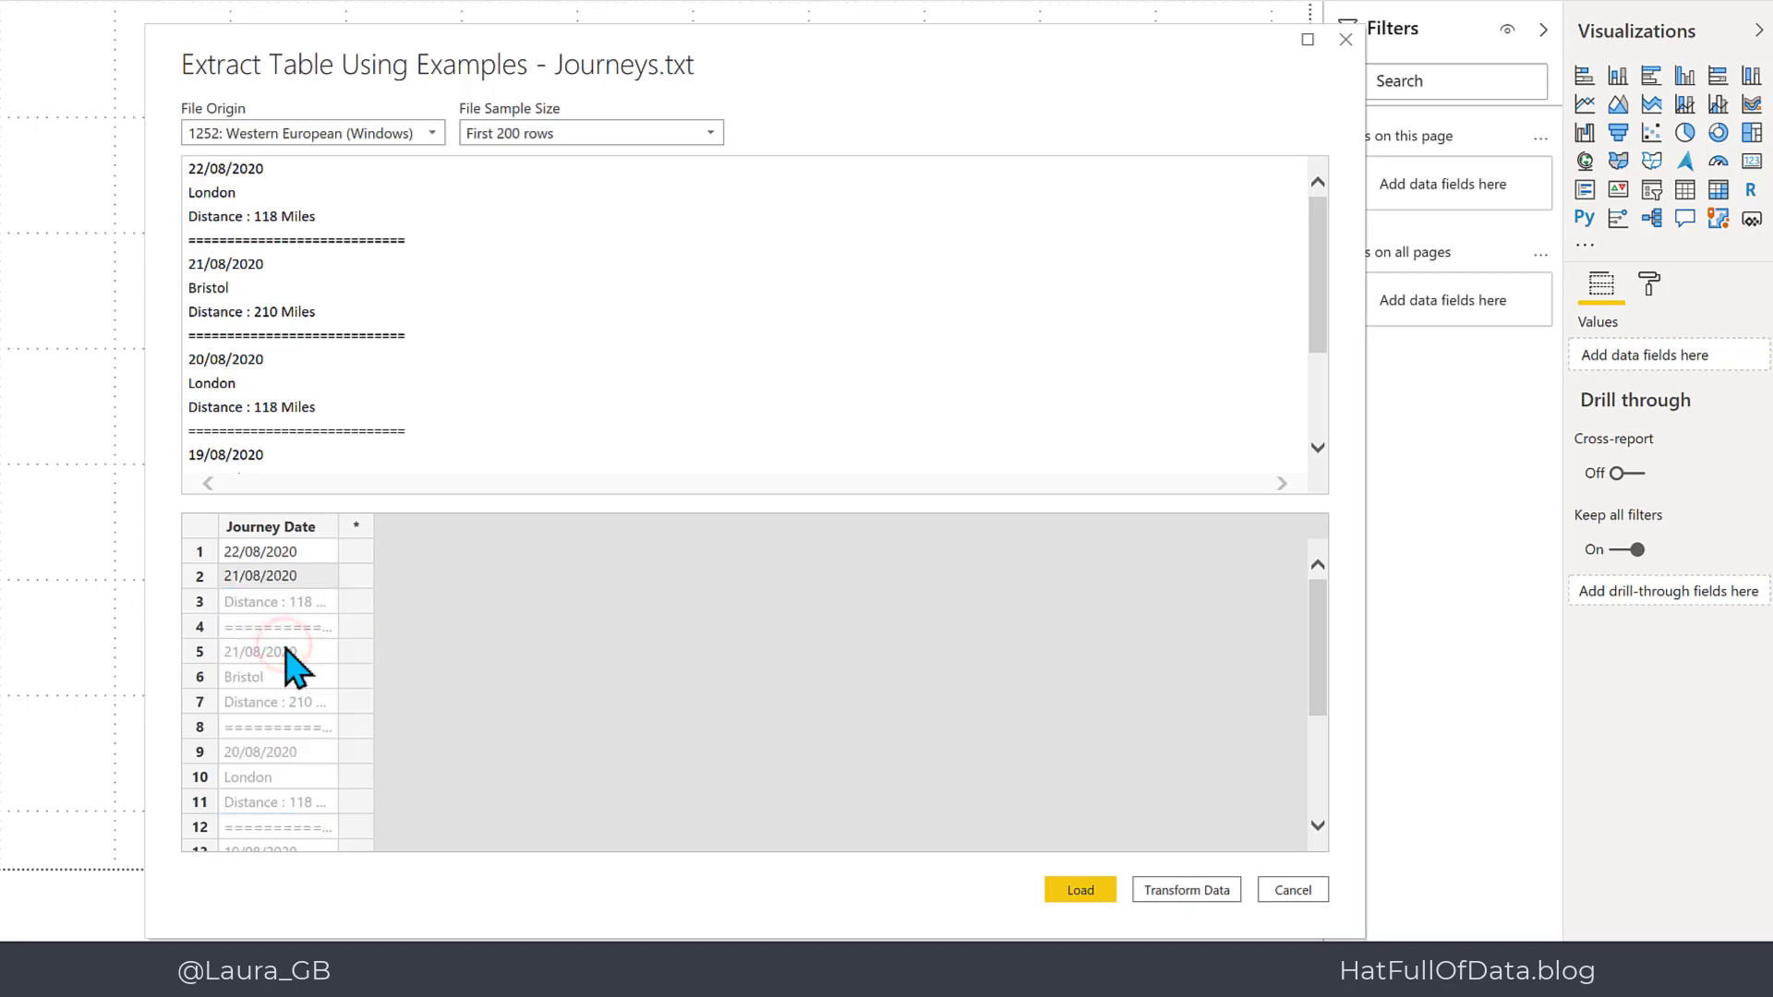
key("Return")
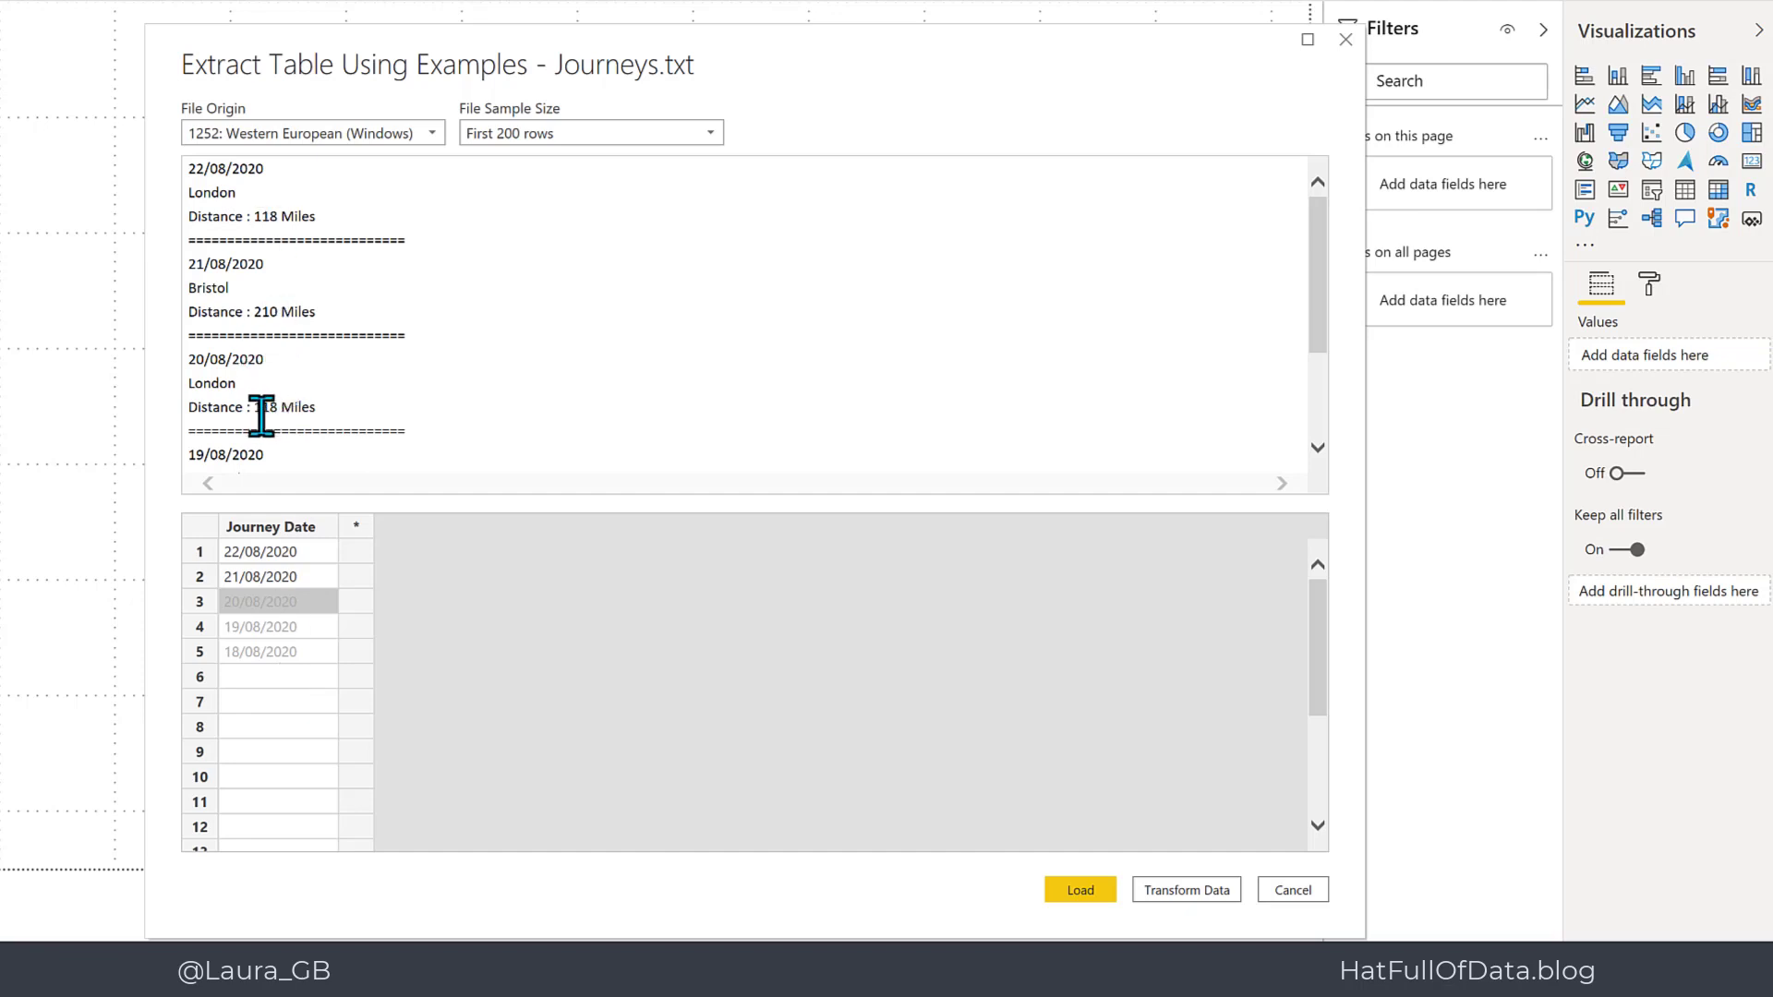
Insert a column named Destination and give it London as the first-row example
left_click(356, 527)
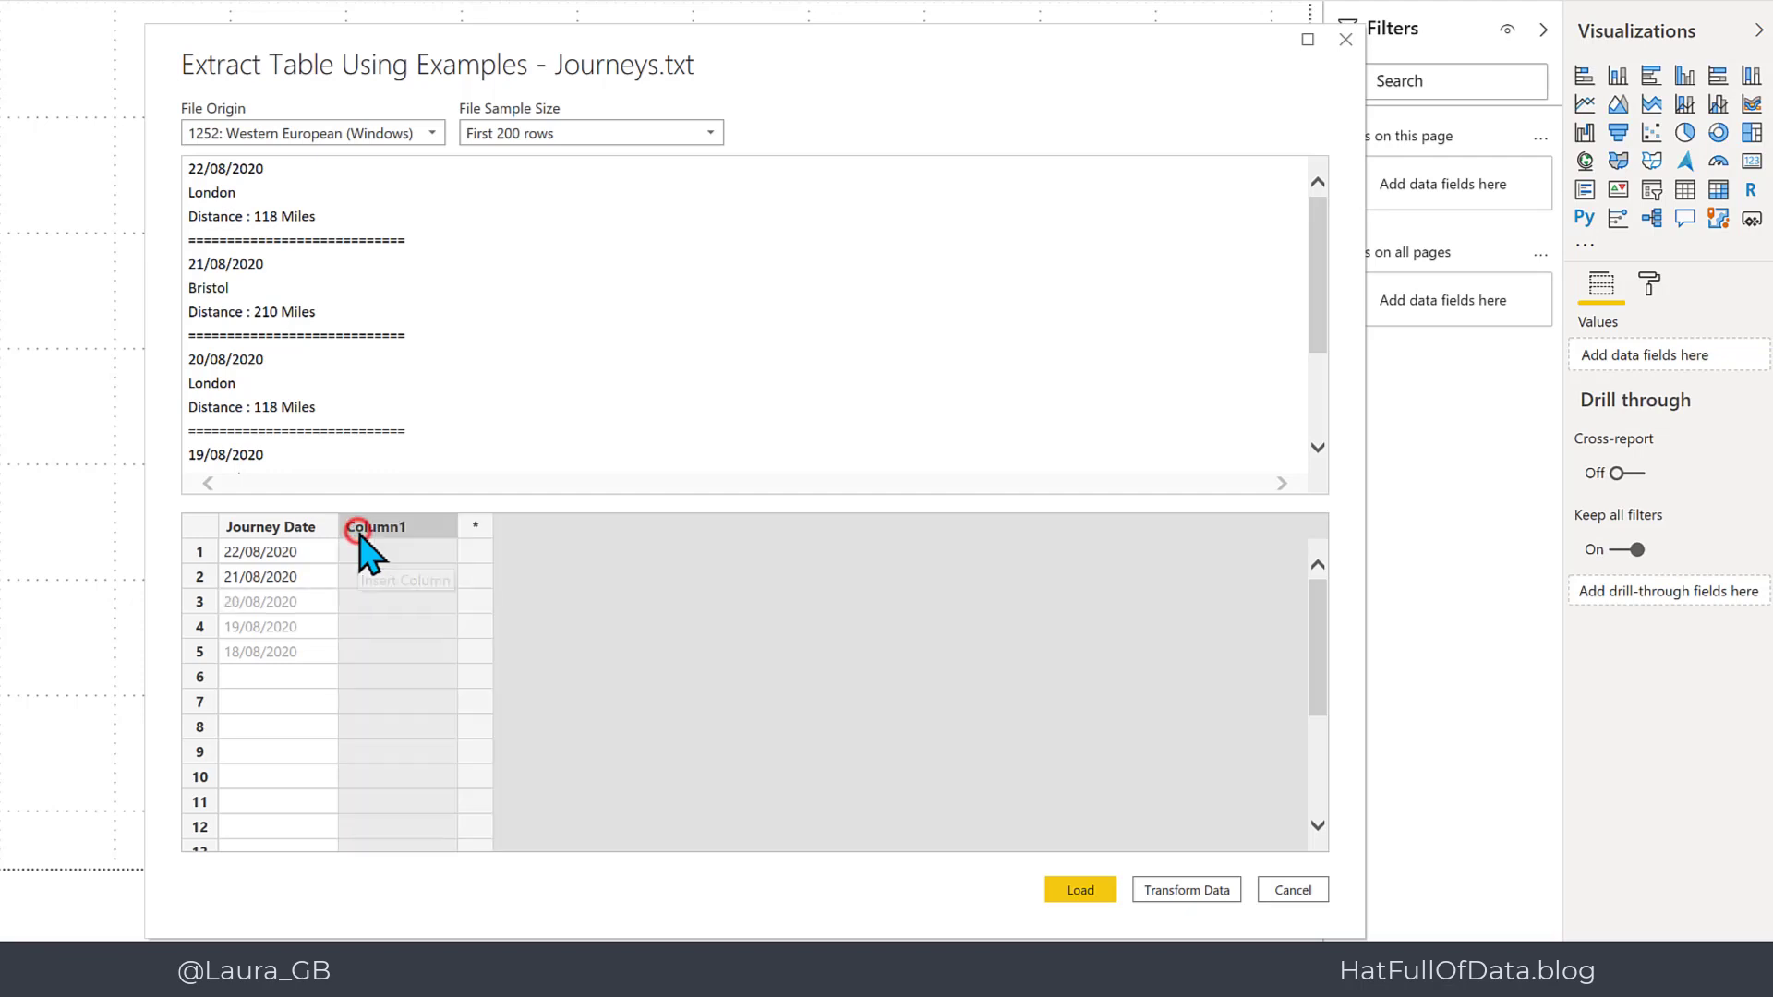
double_click(358, 528)
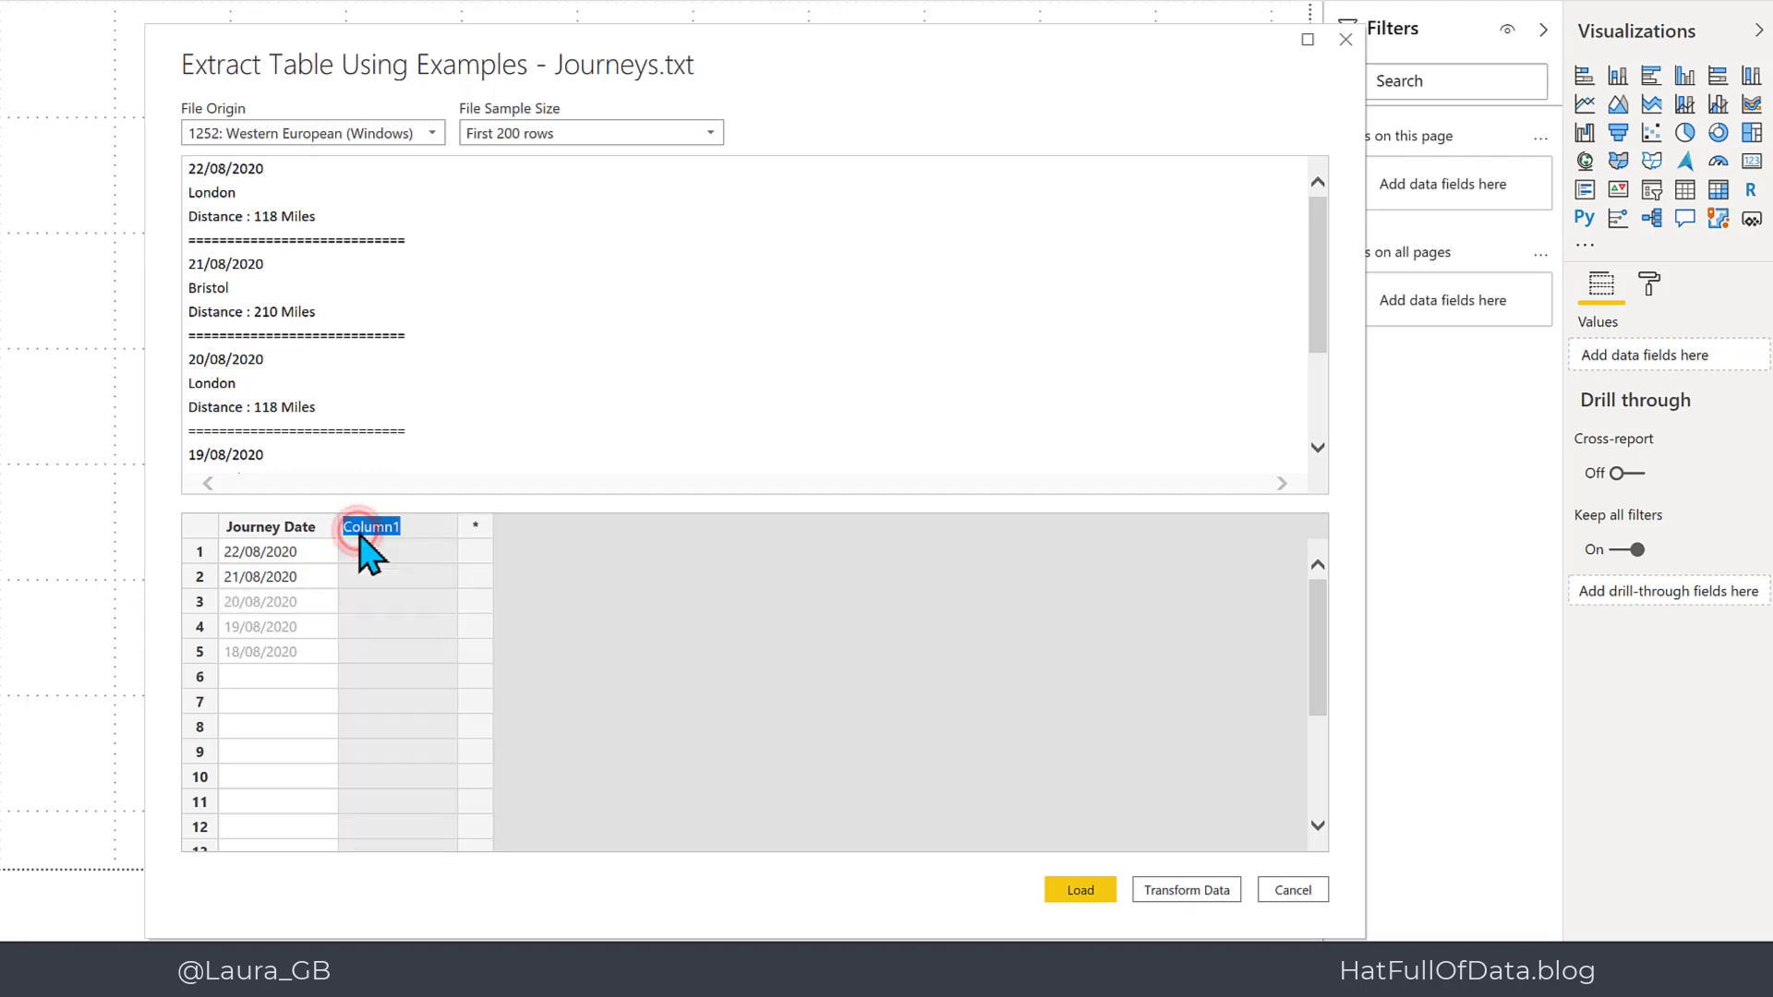
type("Destination")
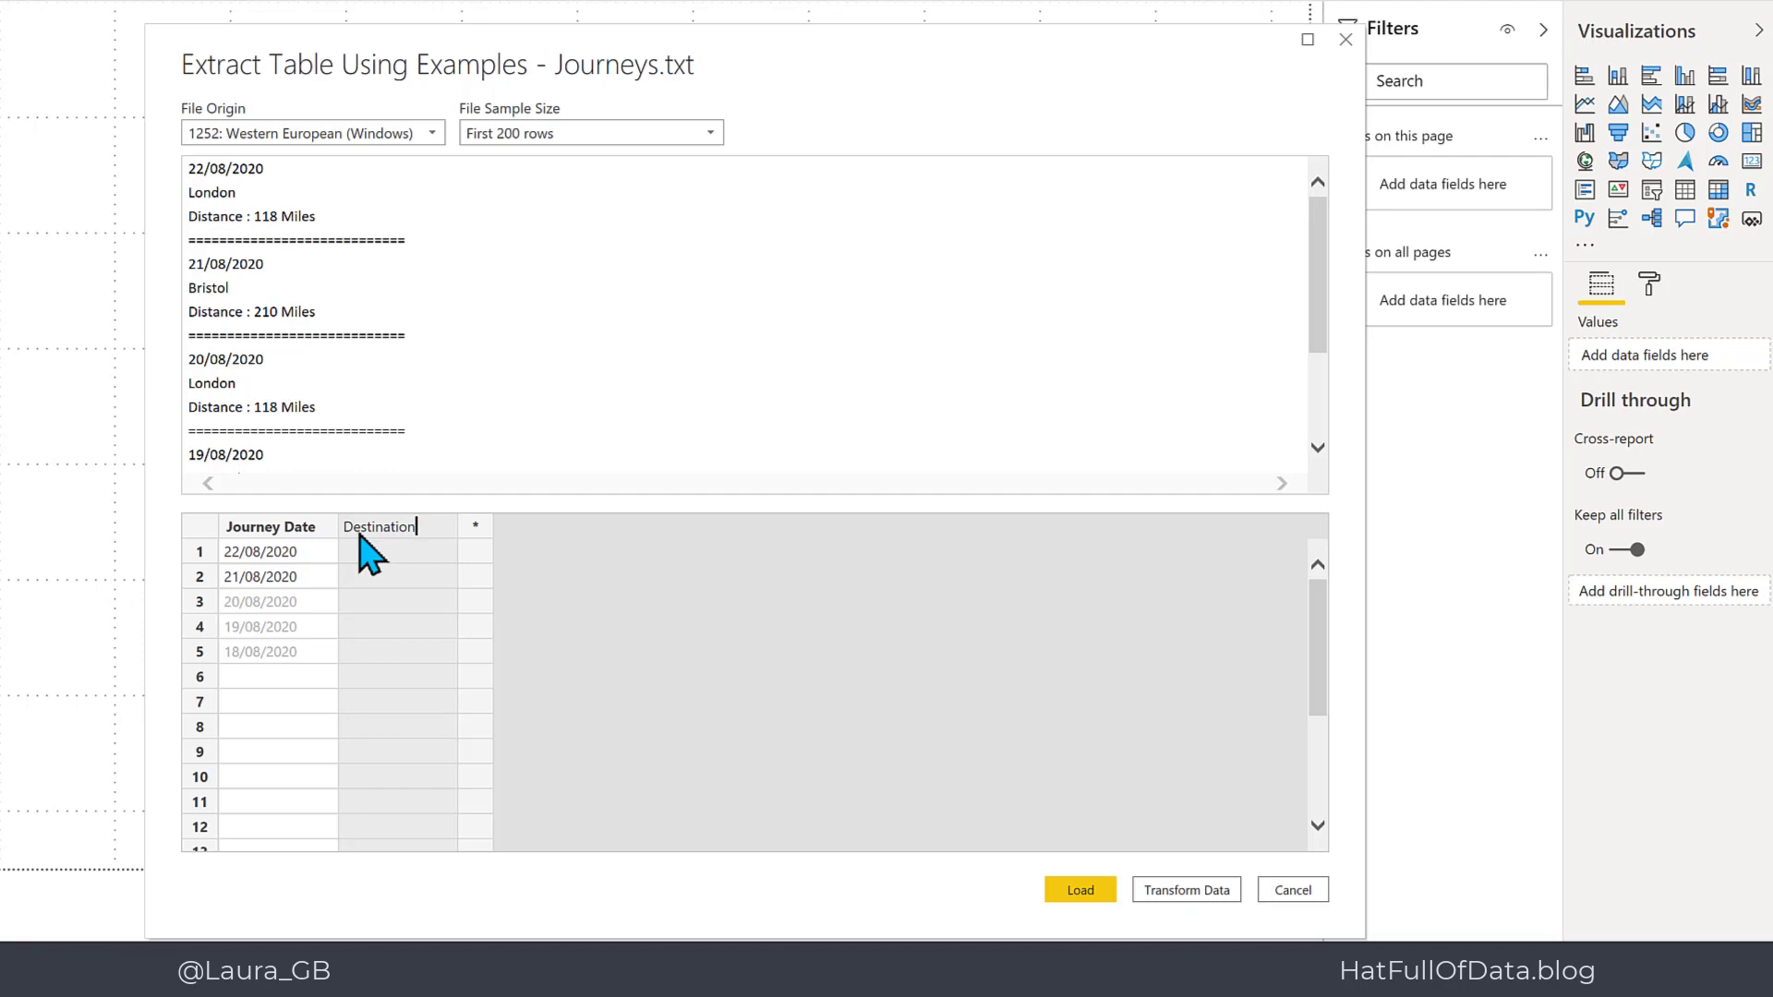
key("Return")
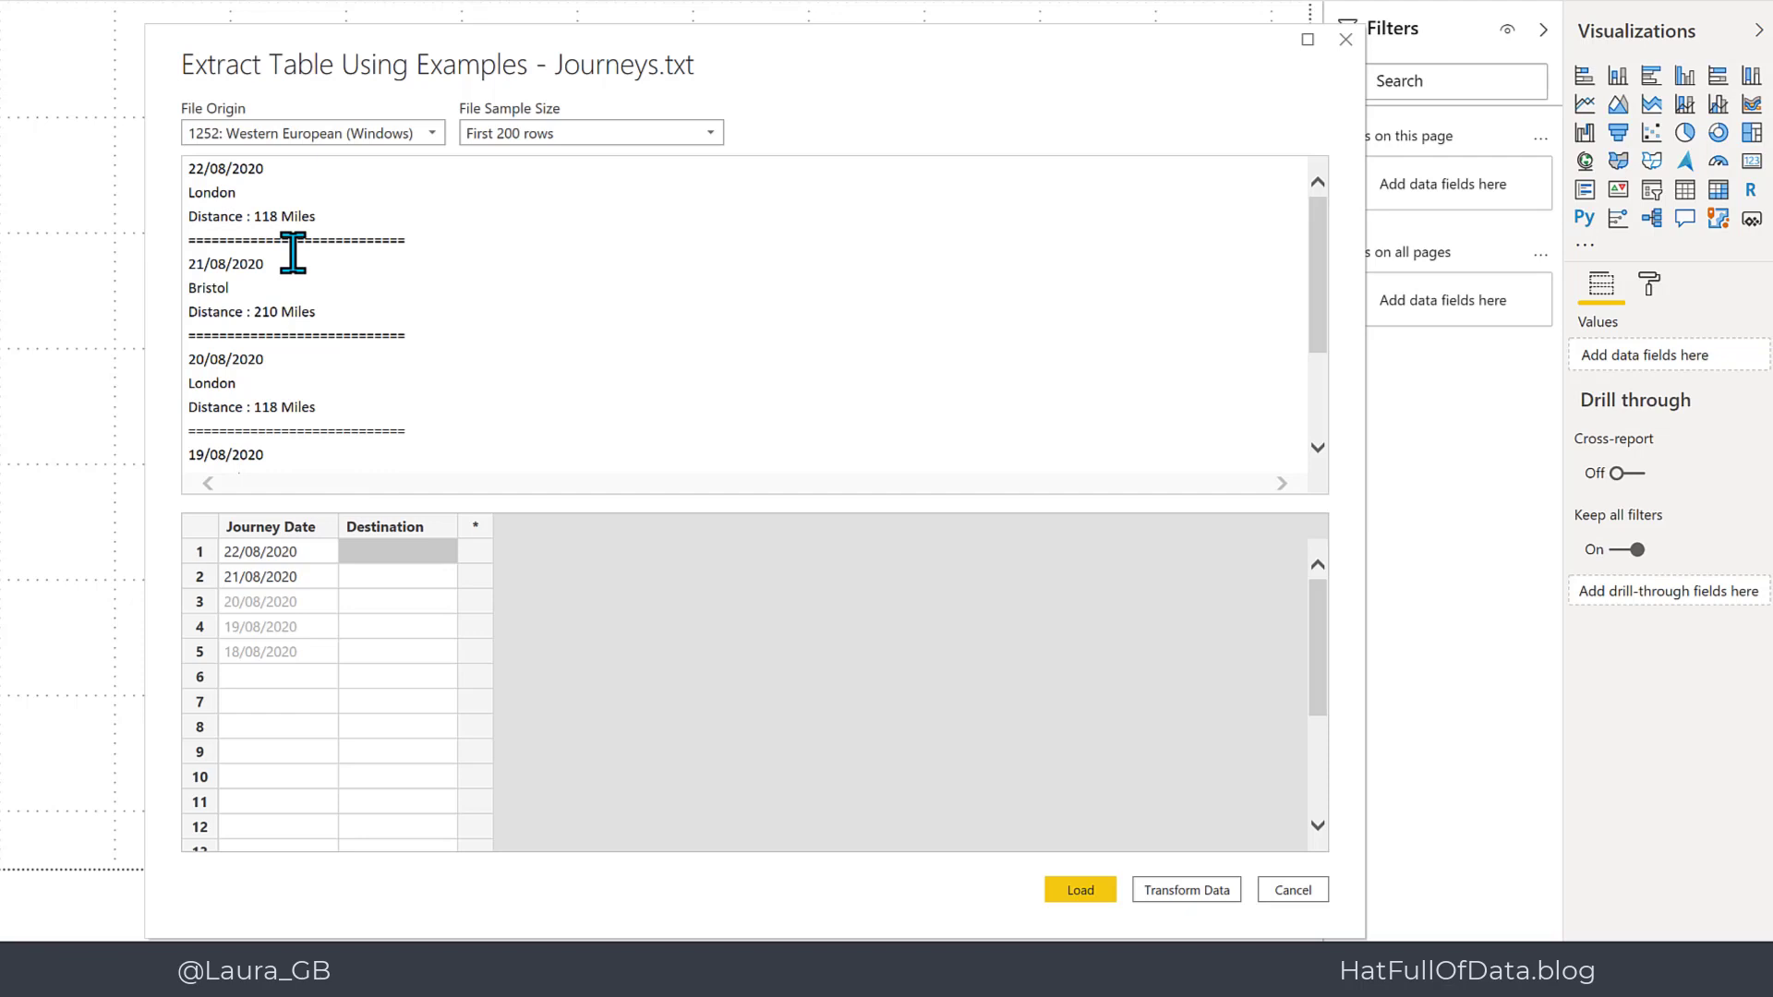
double_click(376, 552)
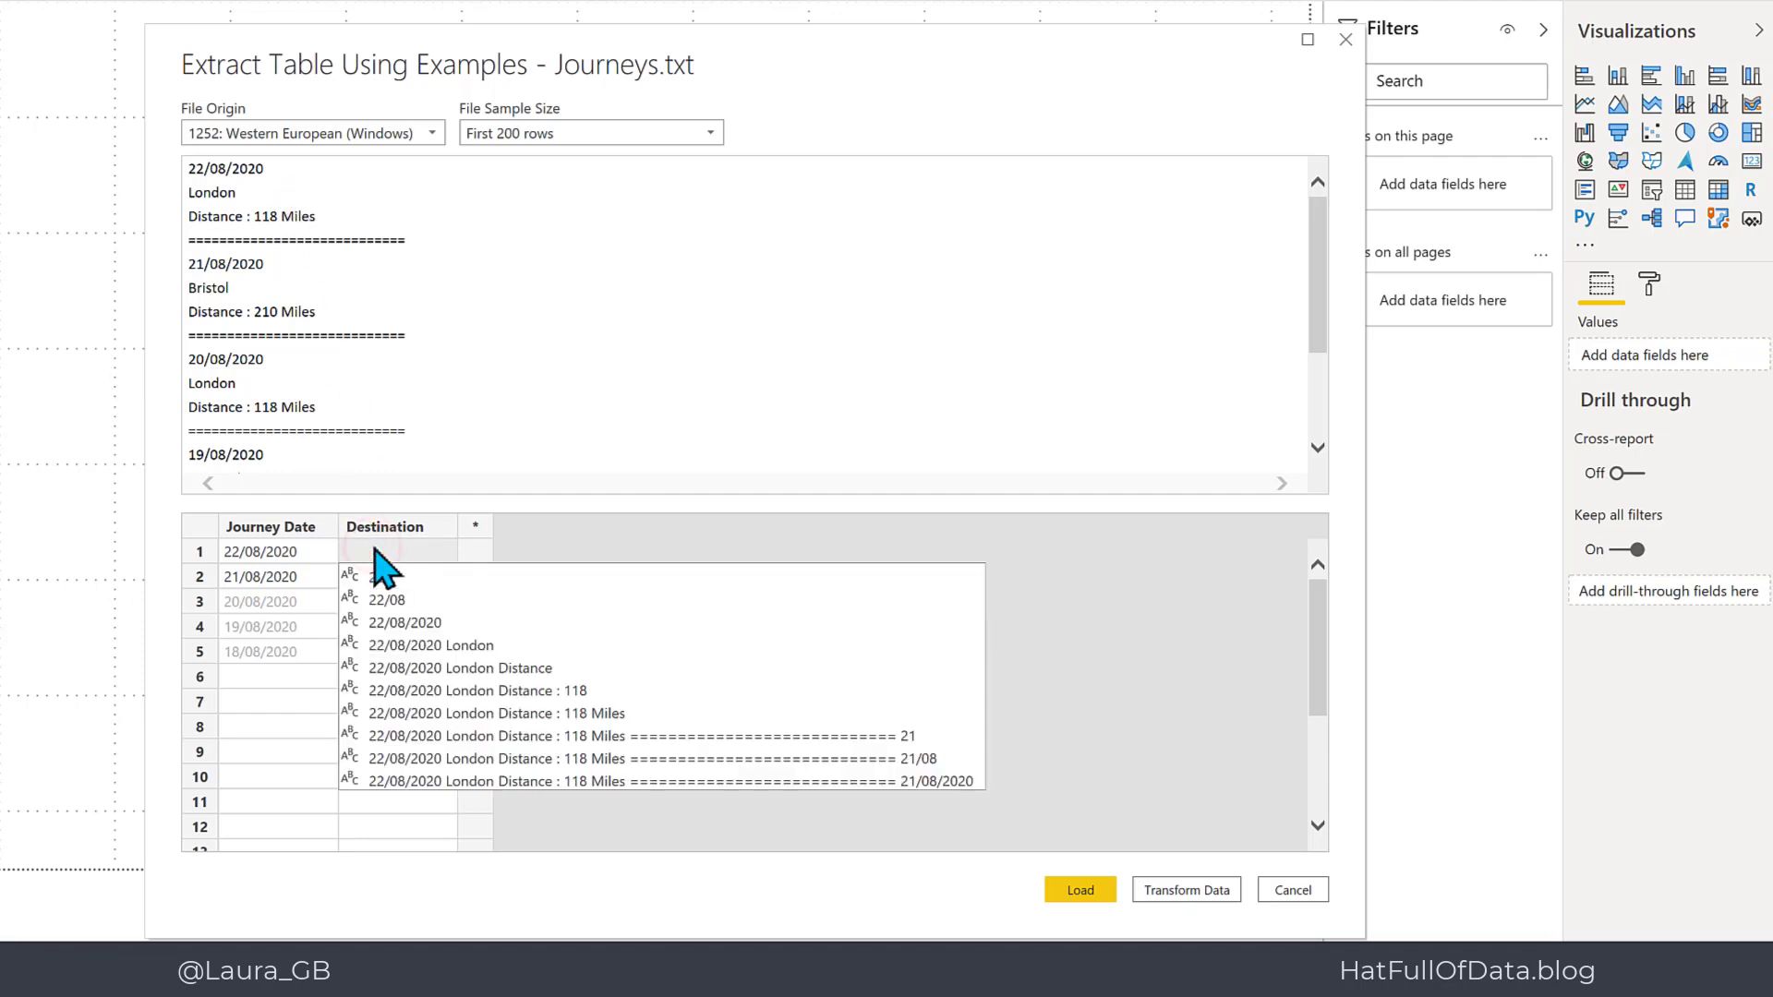
type("Lon")
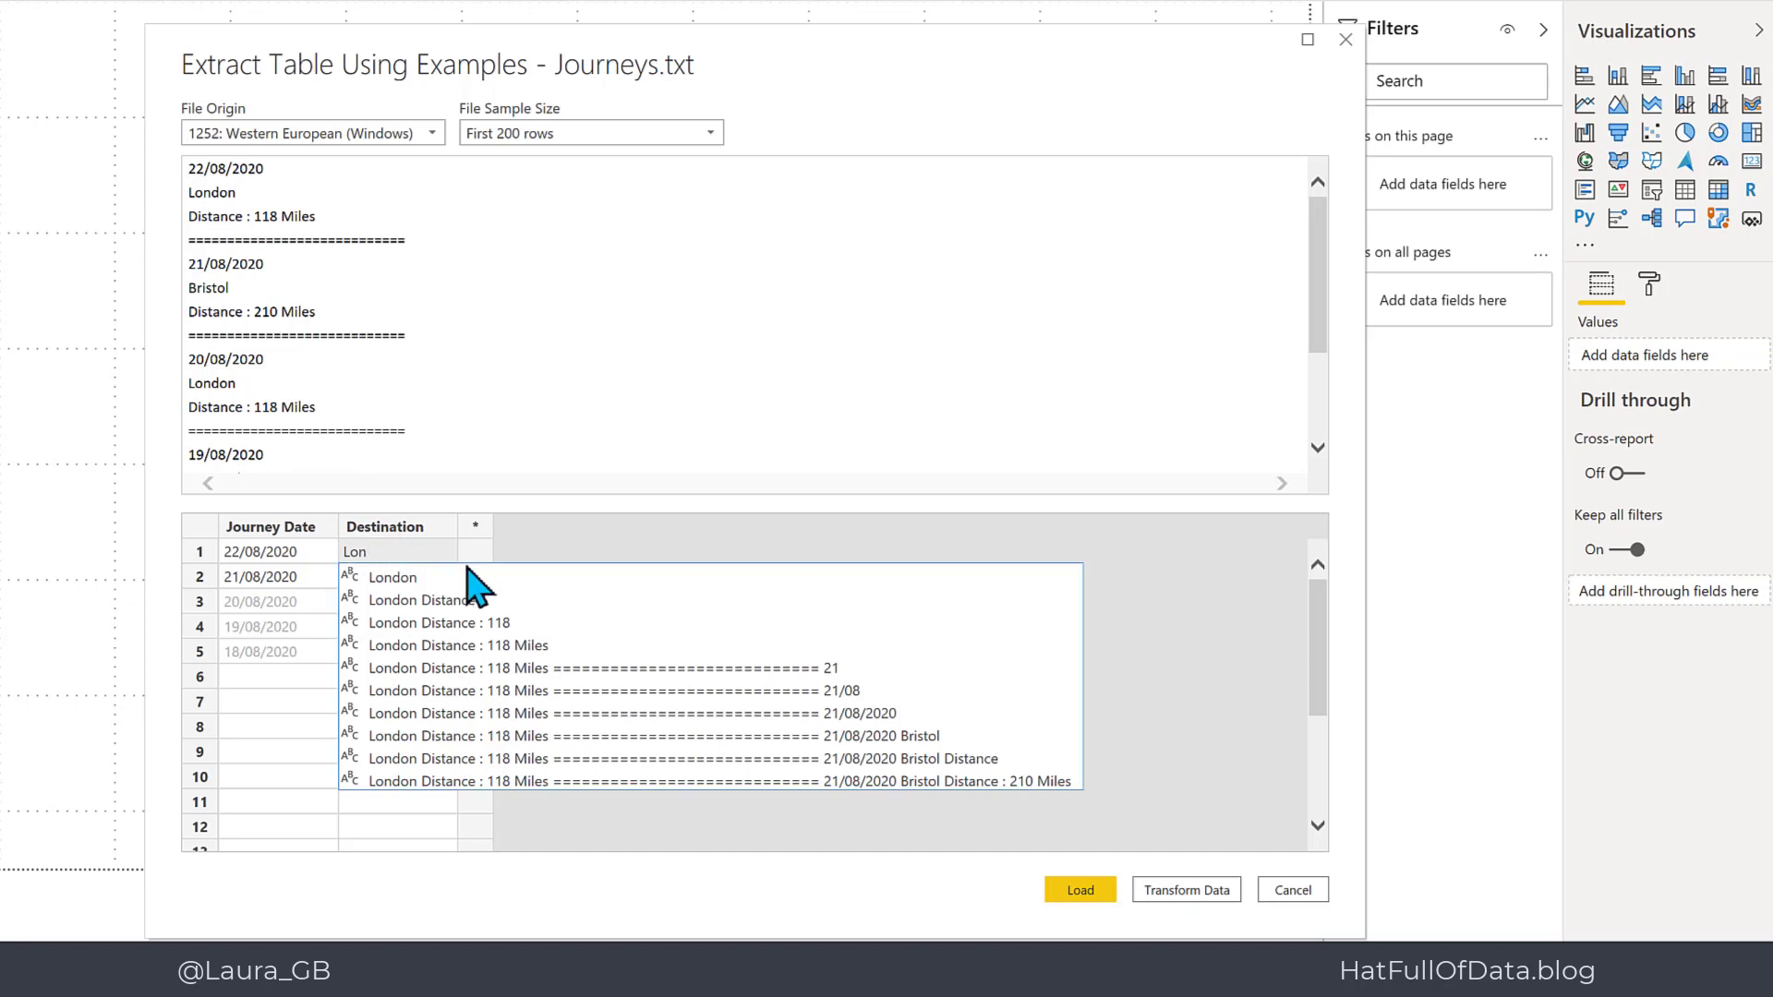
left_click(409, 576)
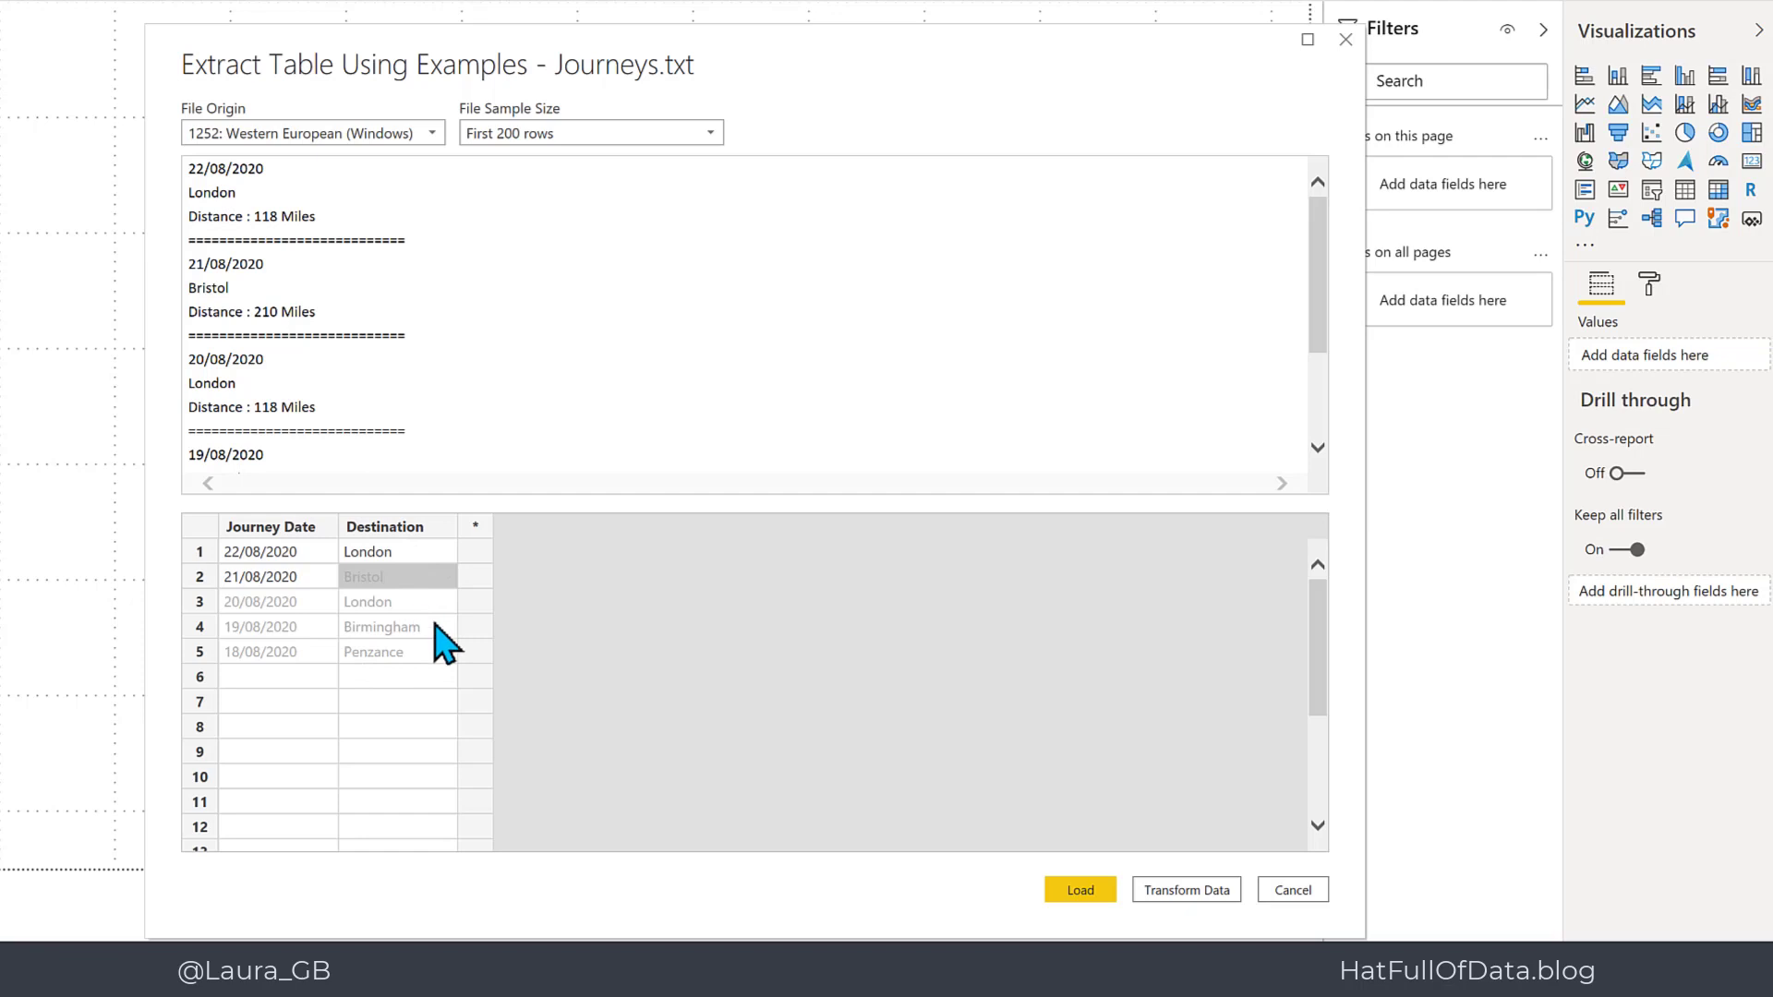
Insert a column named Distance and enter 118 as its first-row example
left_click(475, 528)
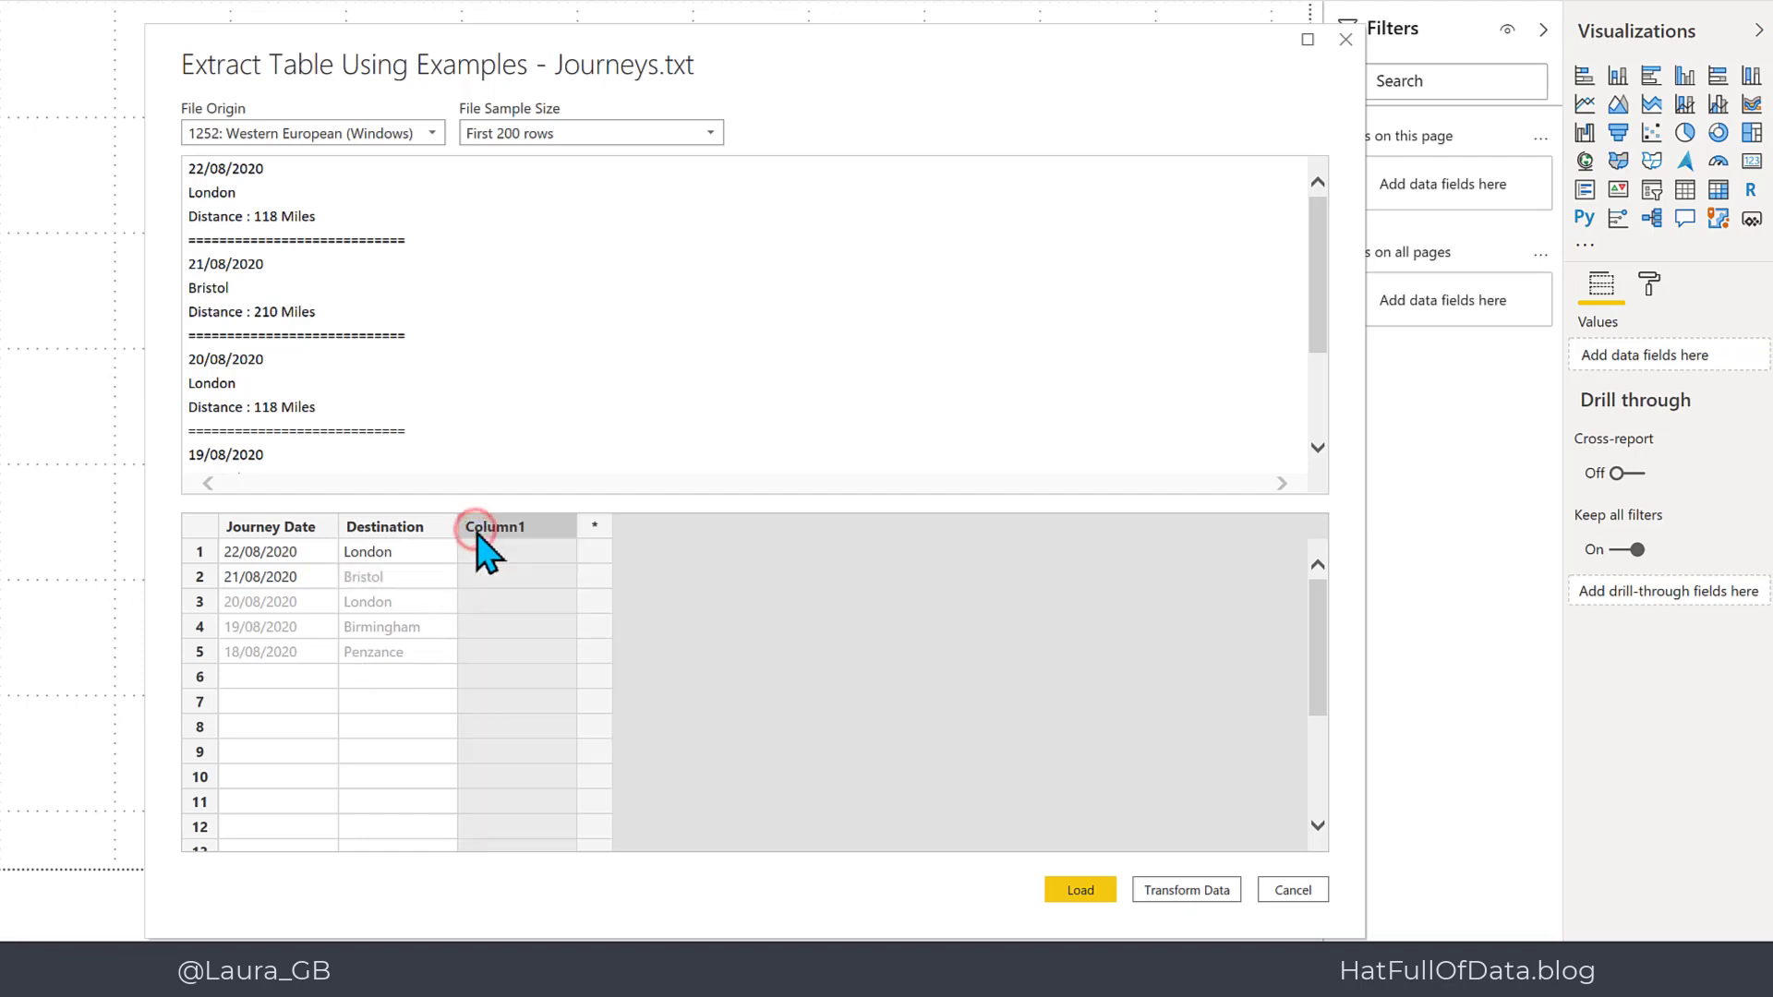
double_click(477, 528)
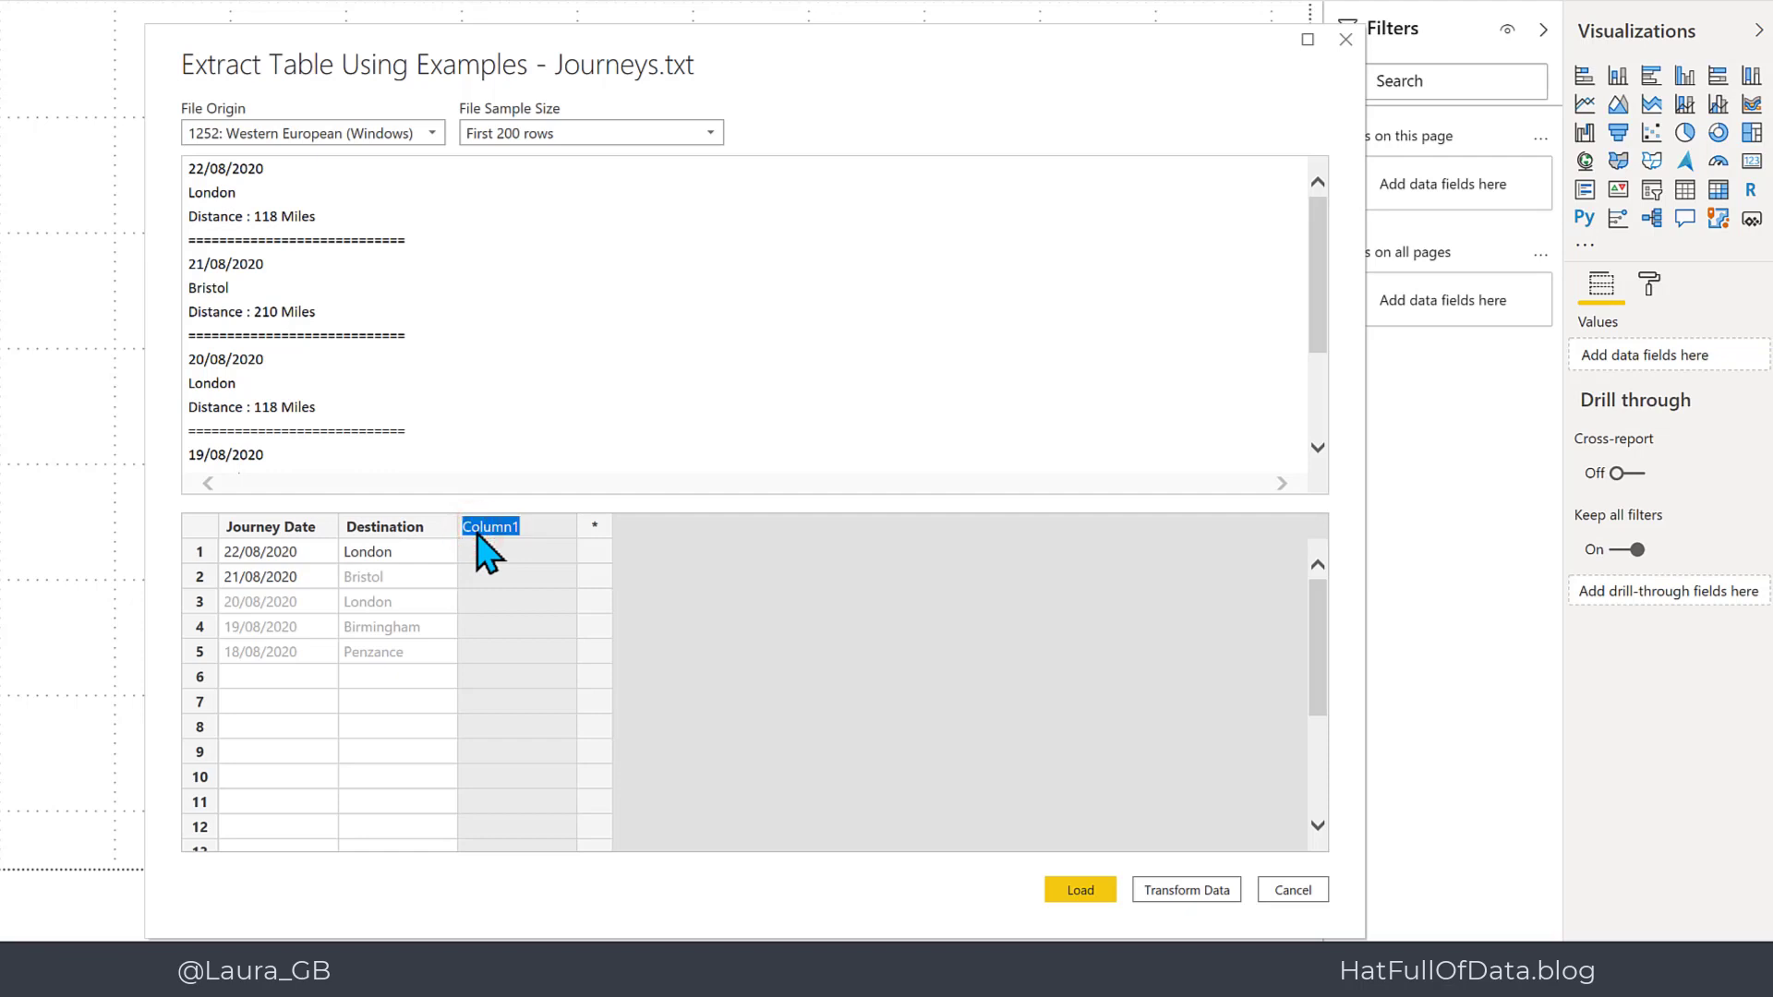
type("Distance")
key("Return")
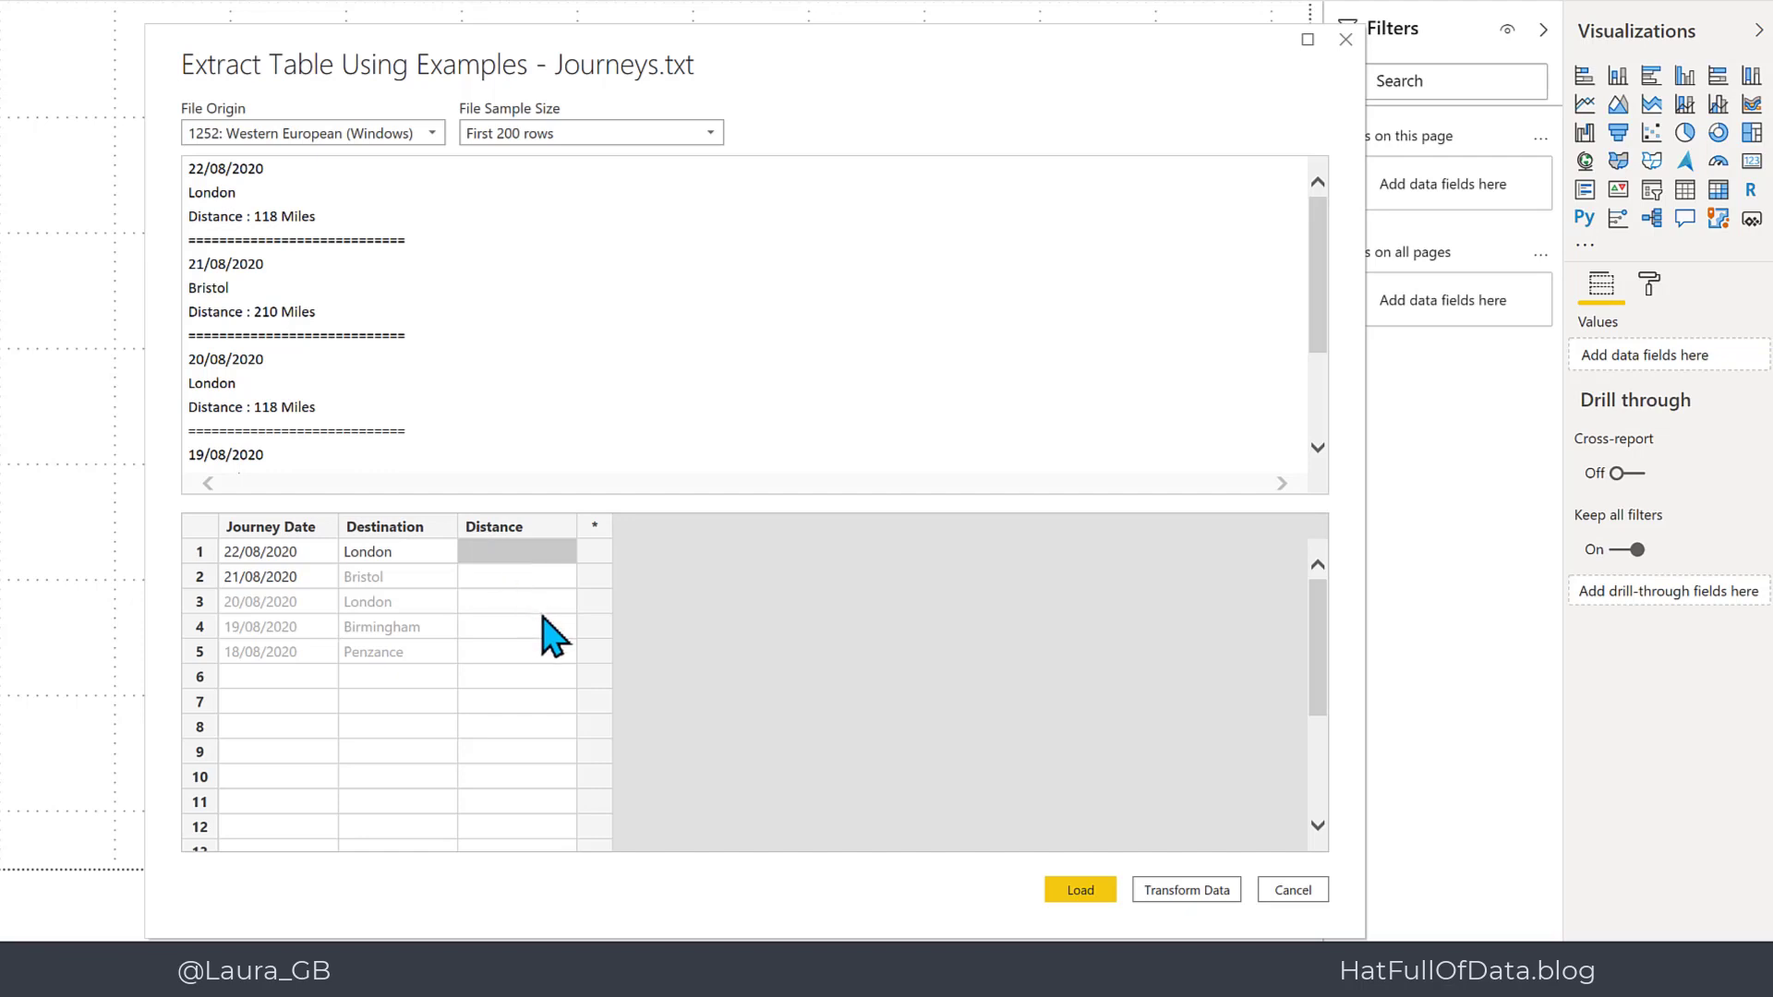
type("118")
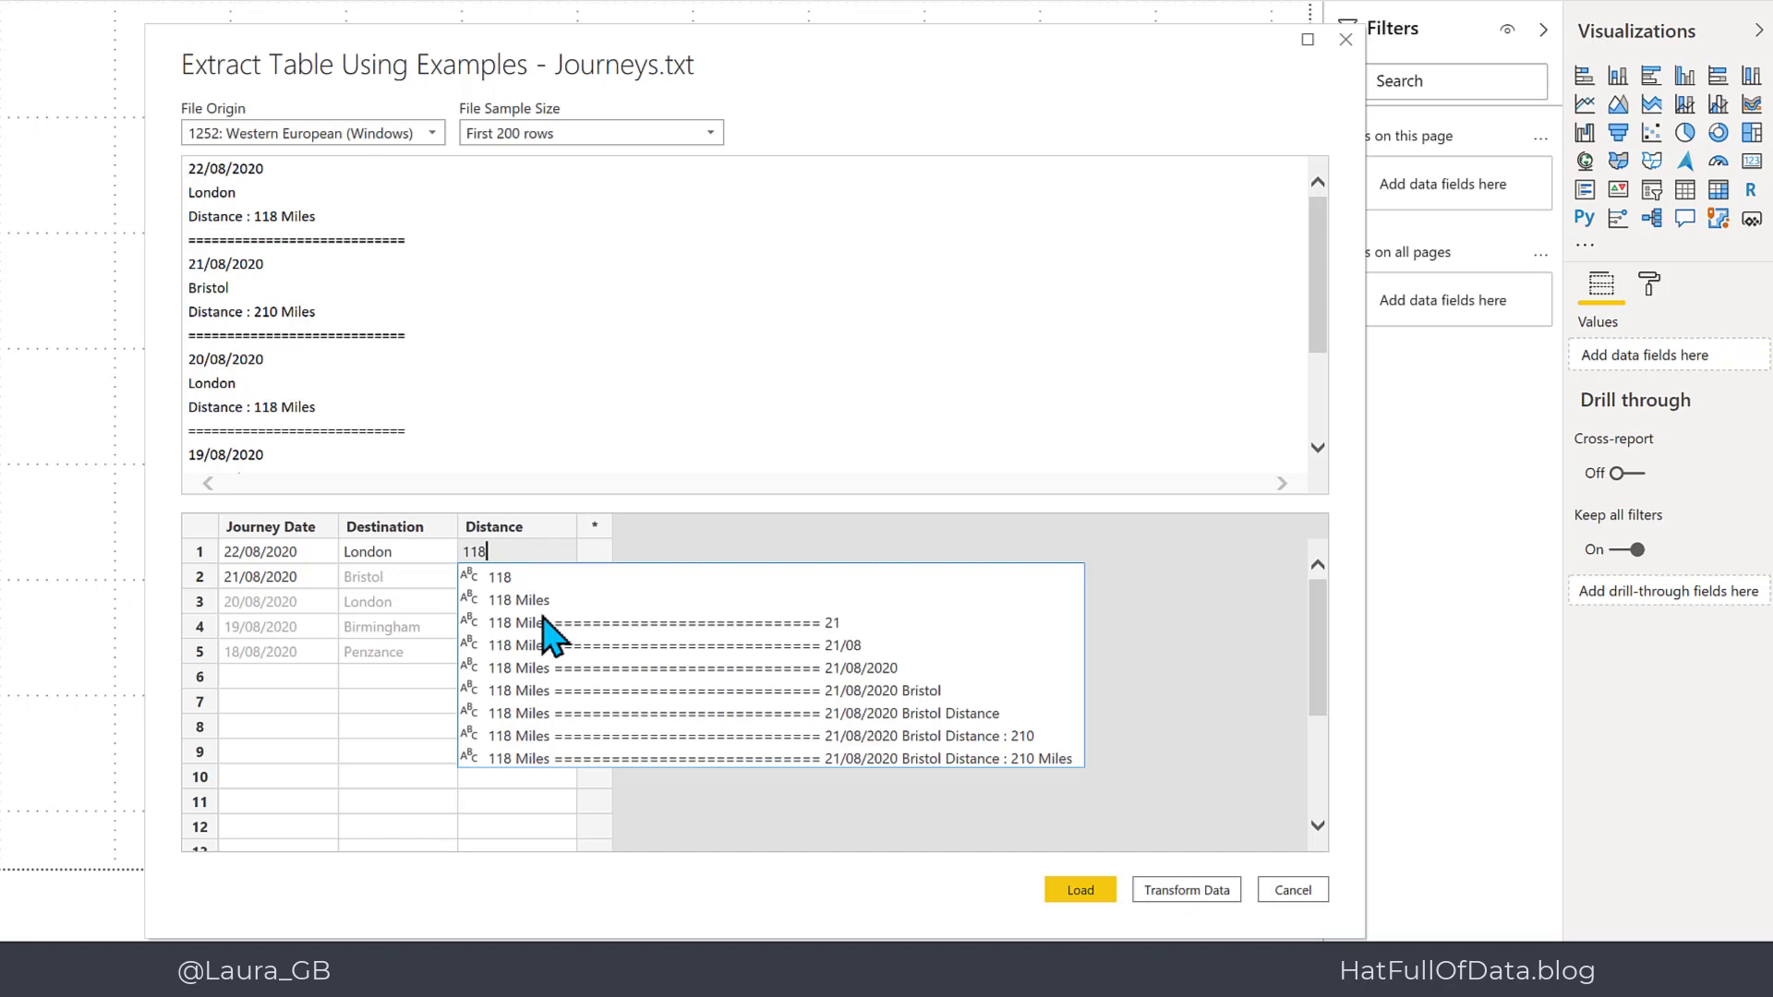
key("Return")
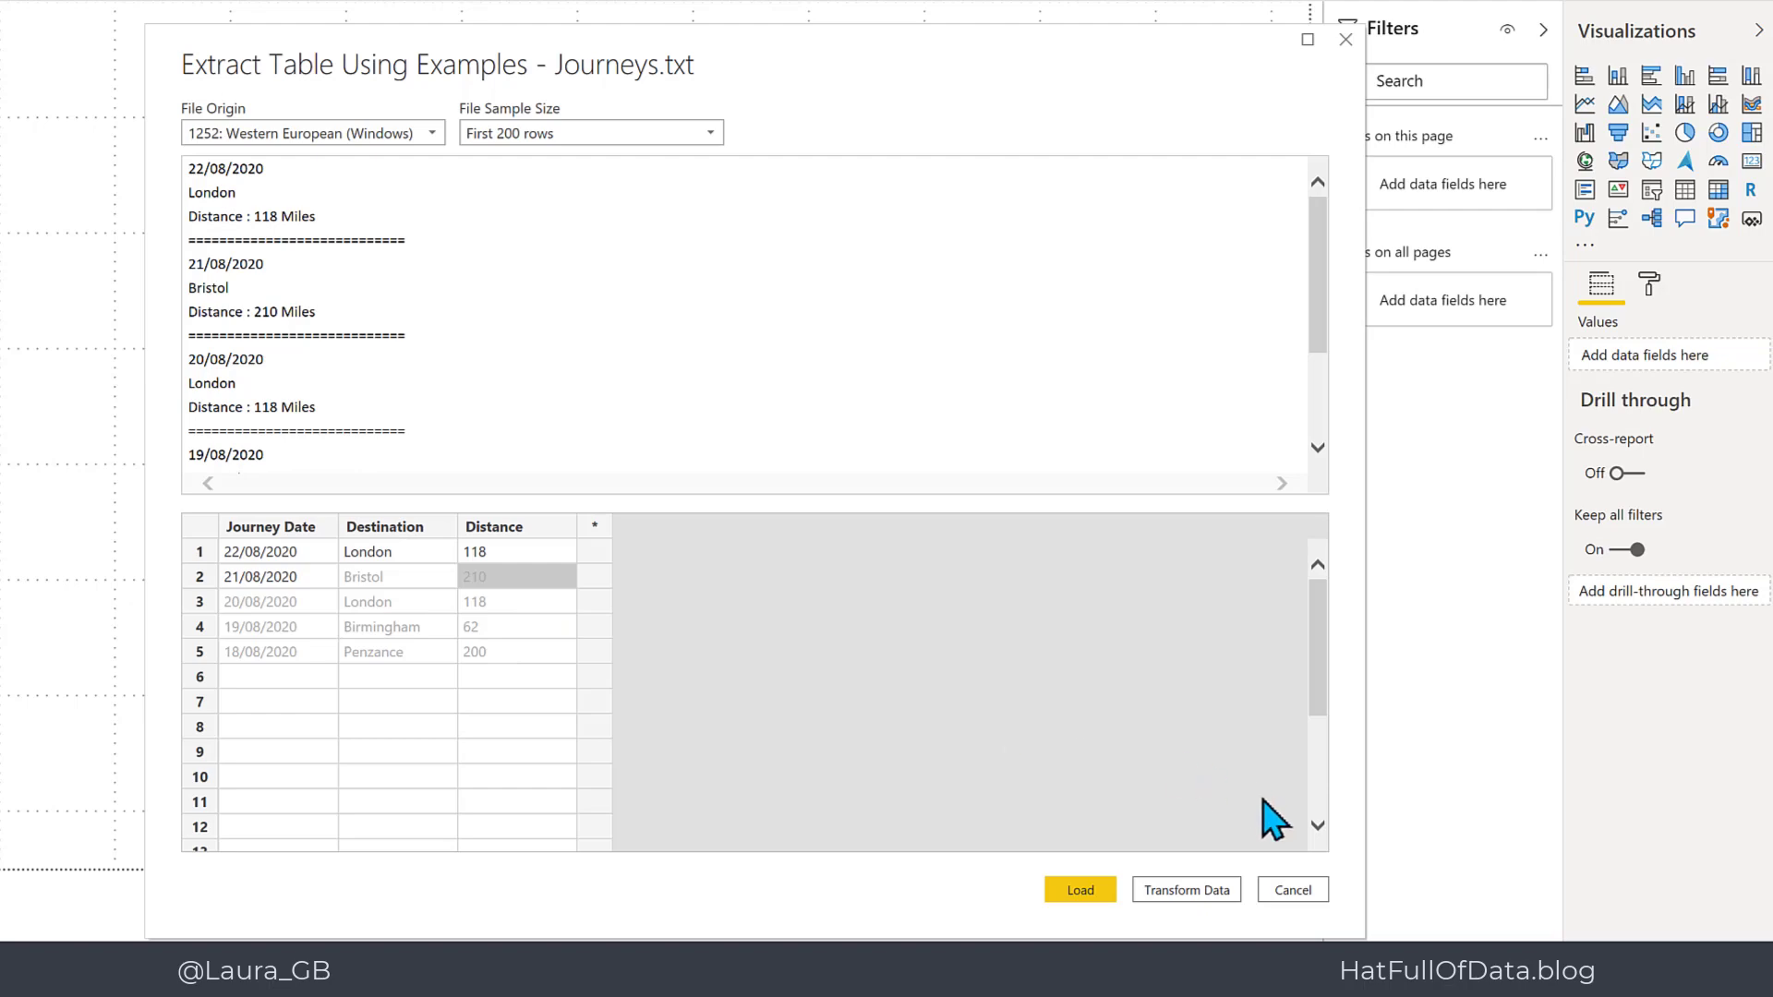
Load the extracted table into Power Query Editor and view the Source step's raw lines
left_click(1178, 891)
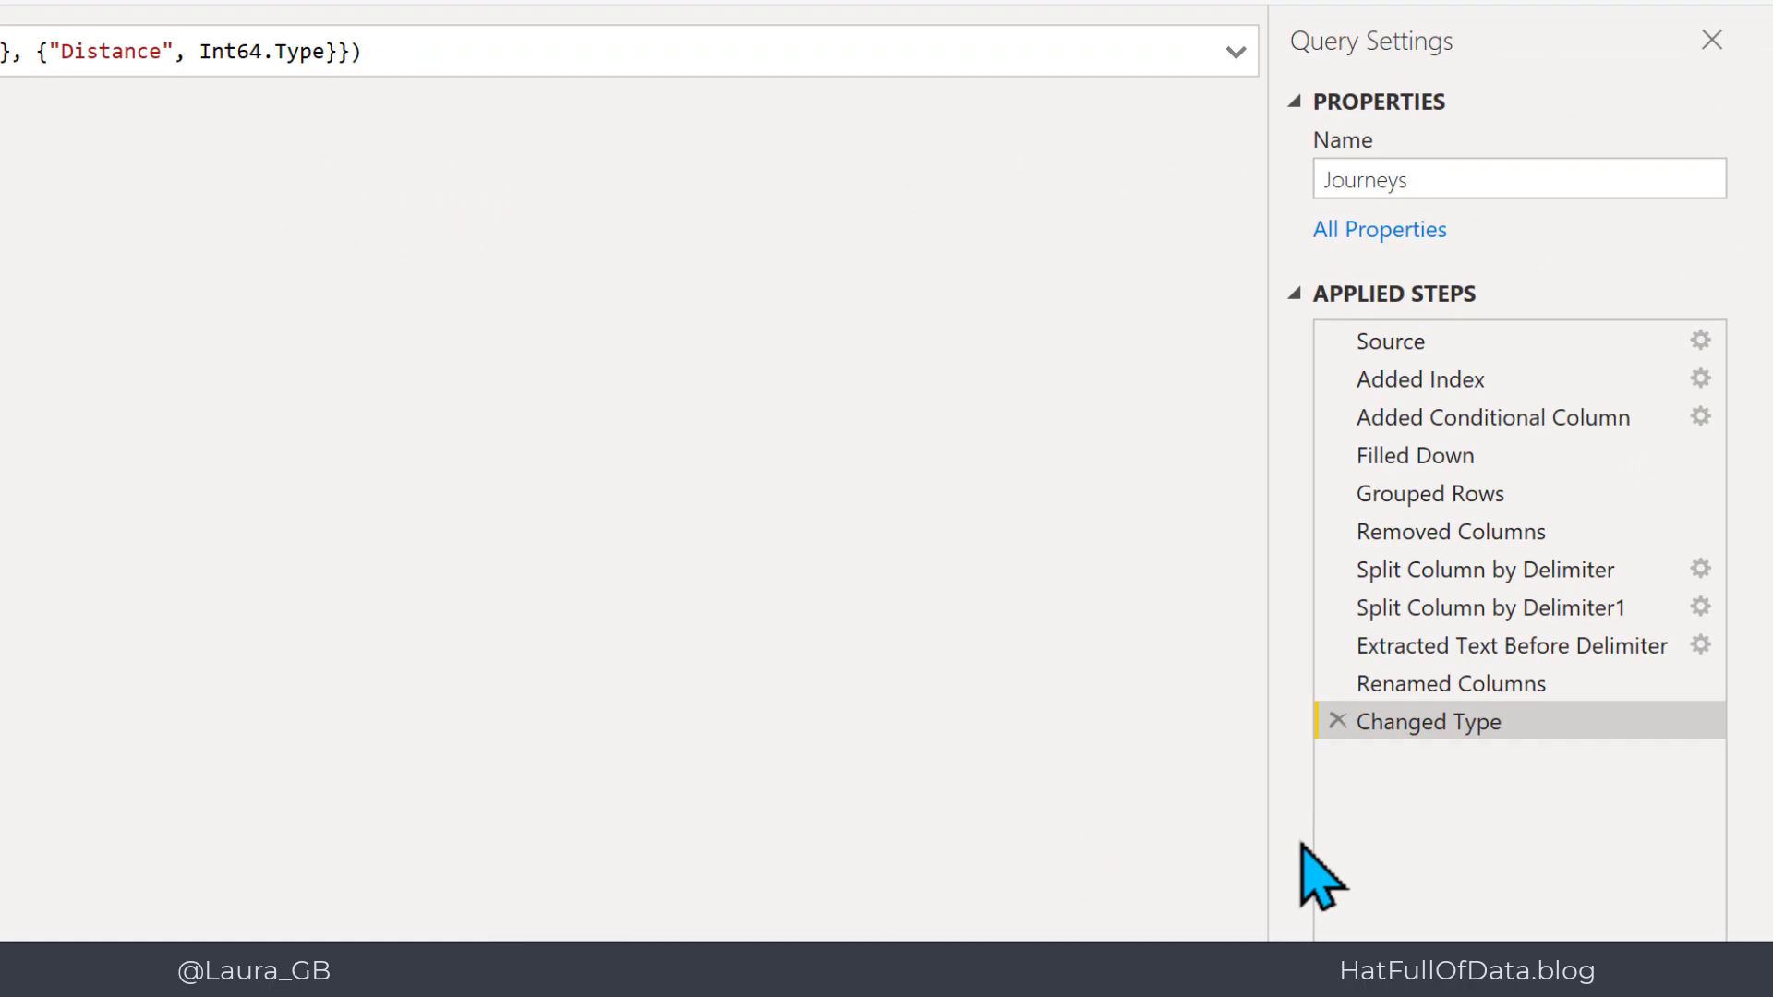
left_click(1460, 337)
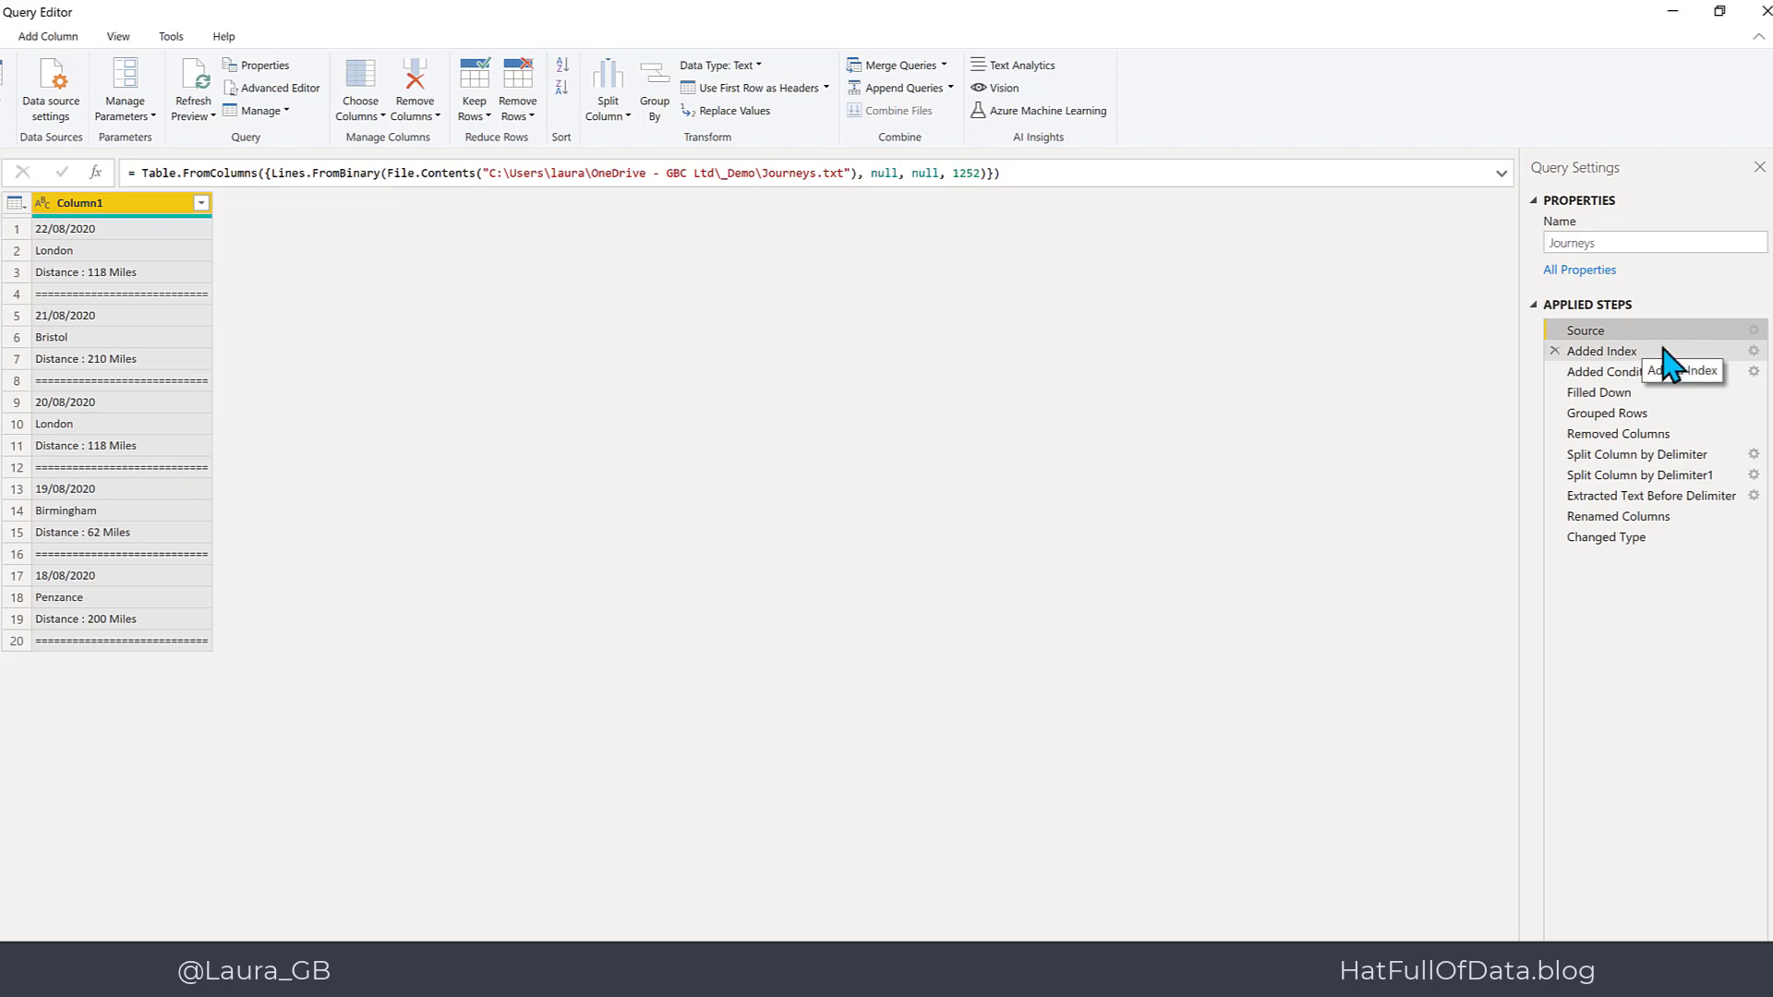
Step through Added Index, Added Conditional Column, Filled Down and Grouped Rows
left_click(1662, 351)
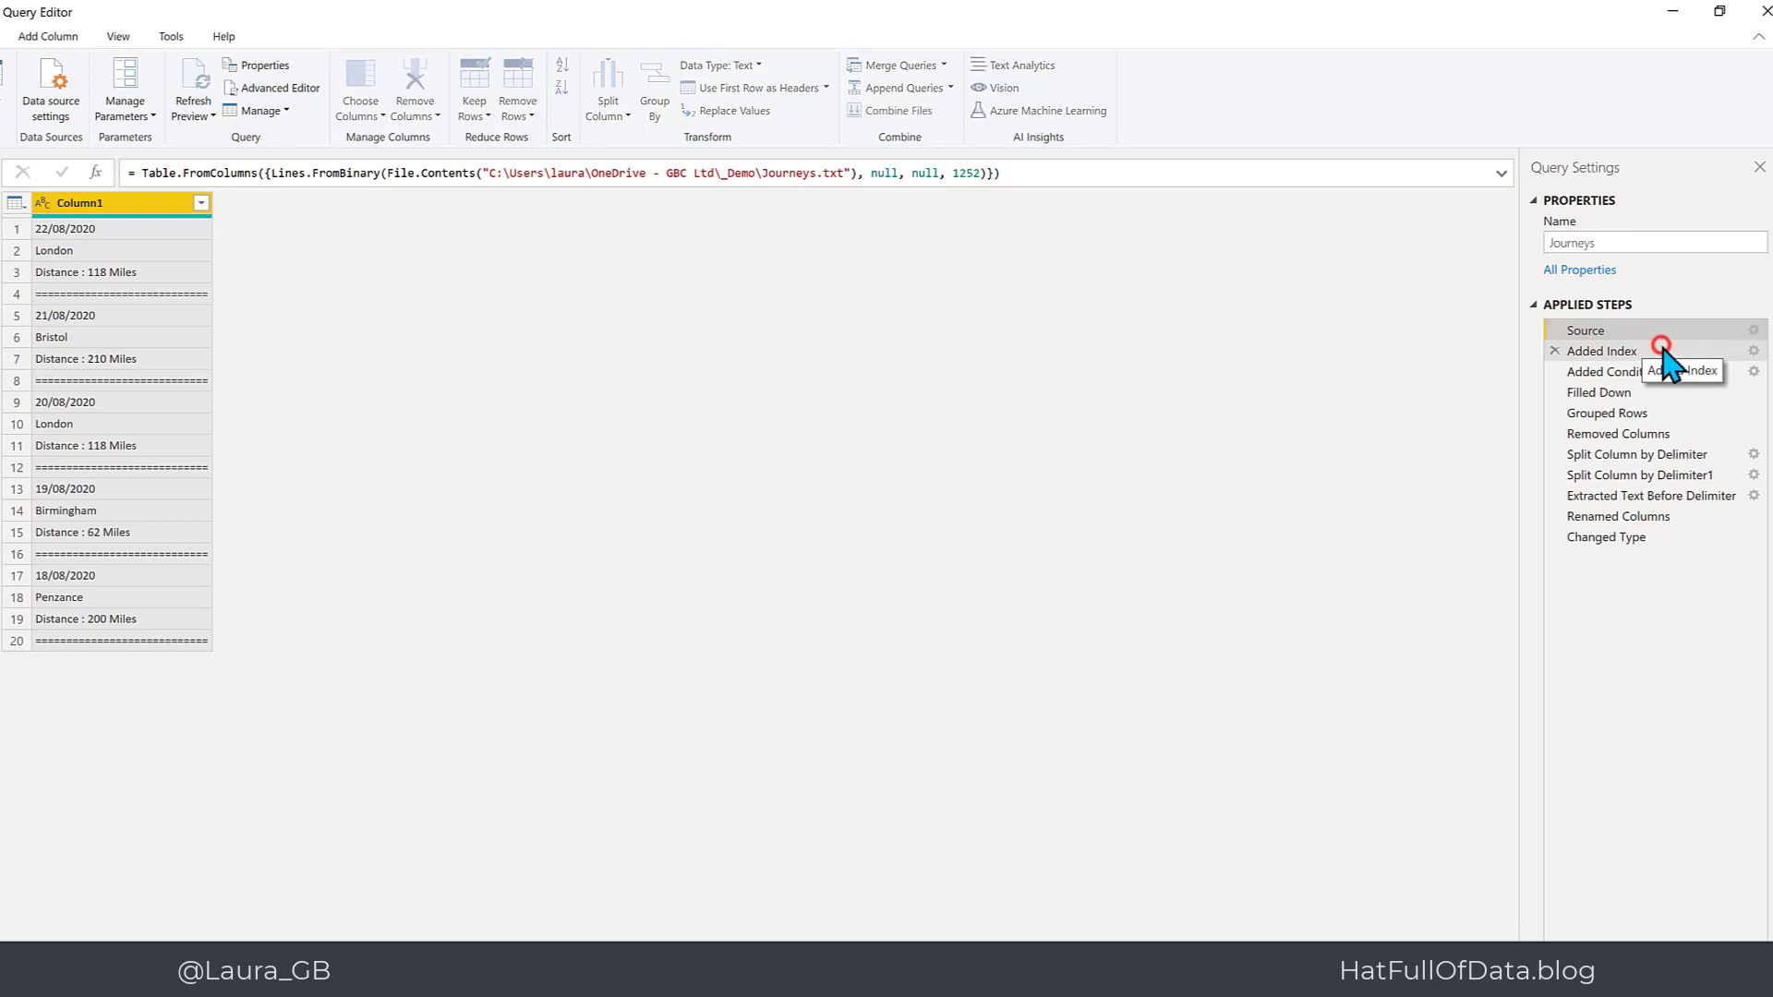
left_click(1618, 375)
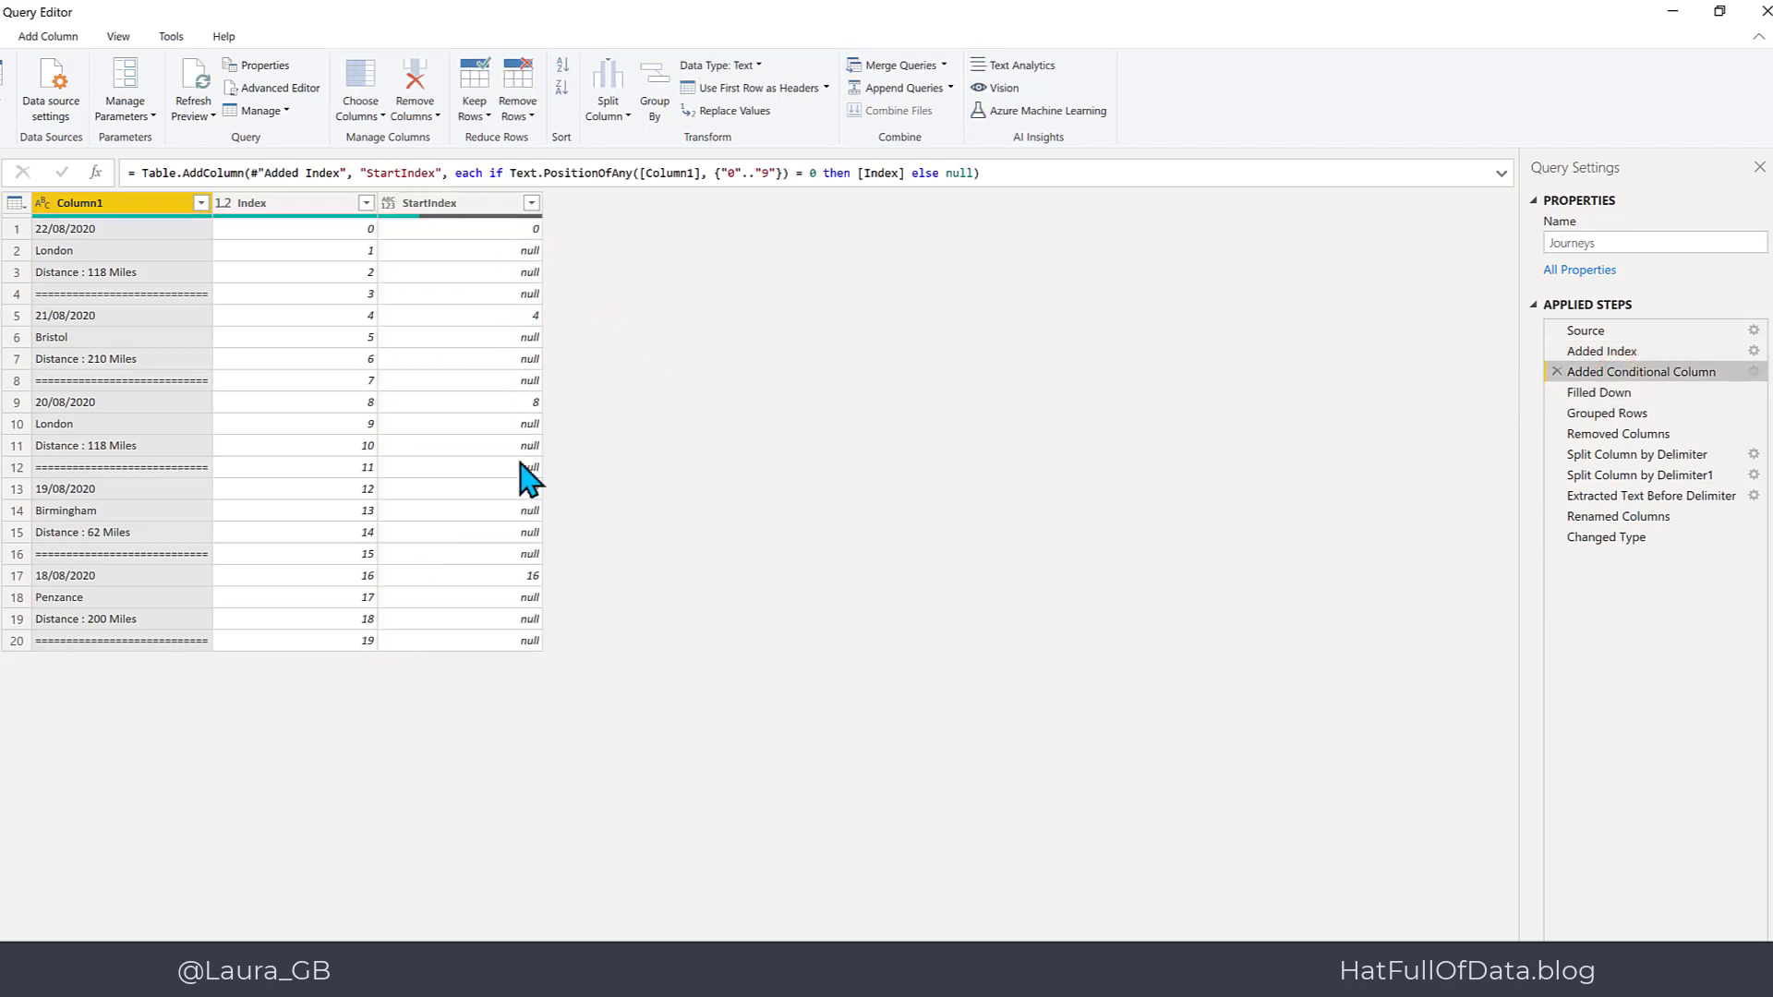
left_click(1598, 393)
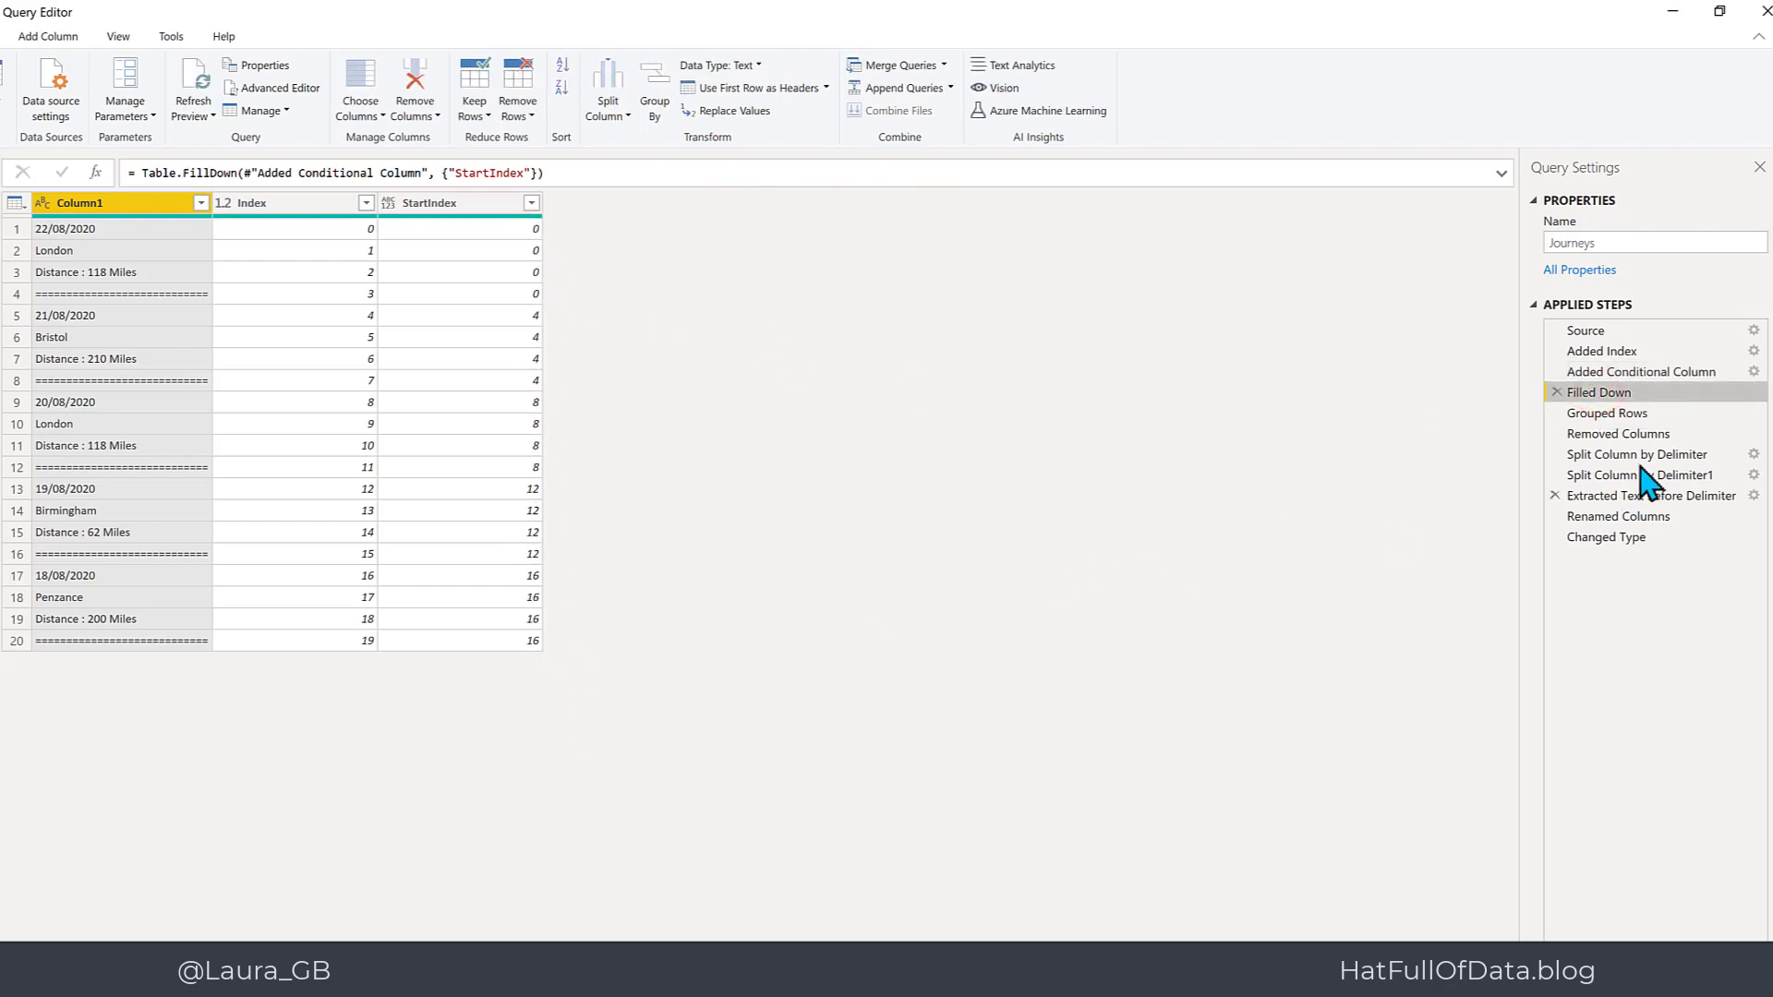
left_click(1623, 413)
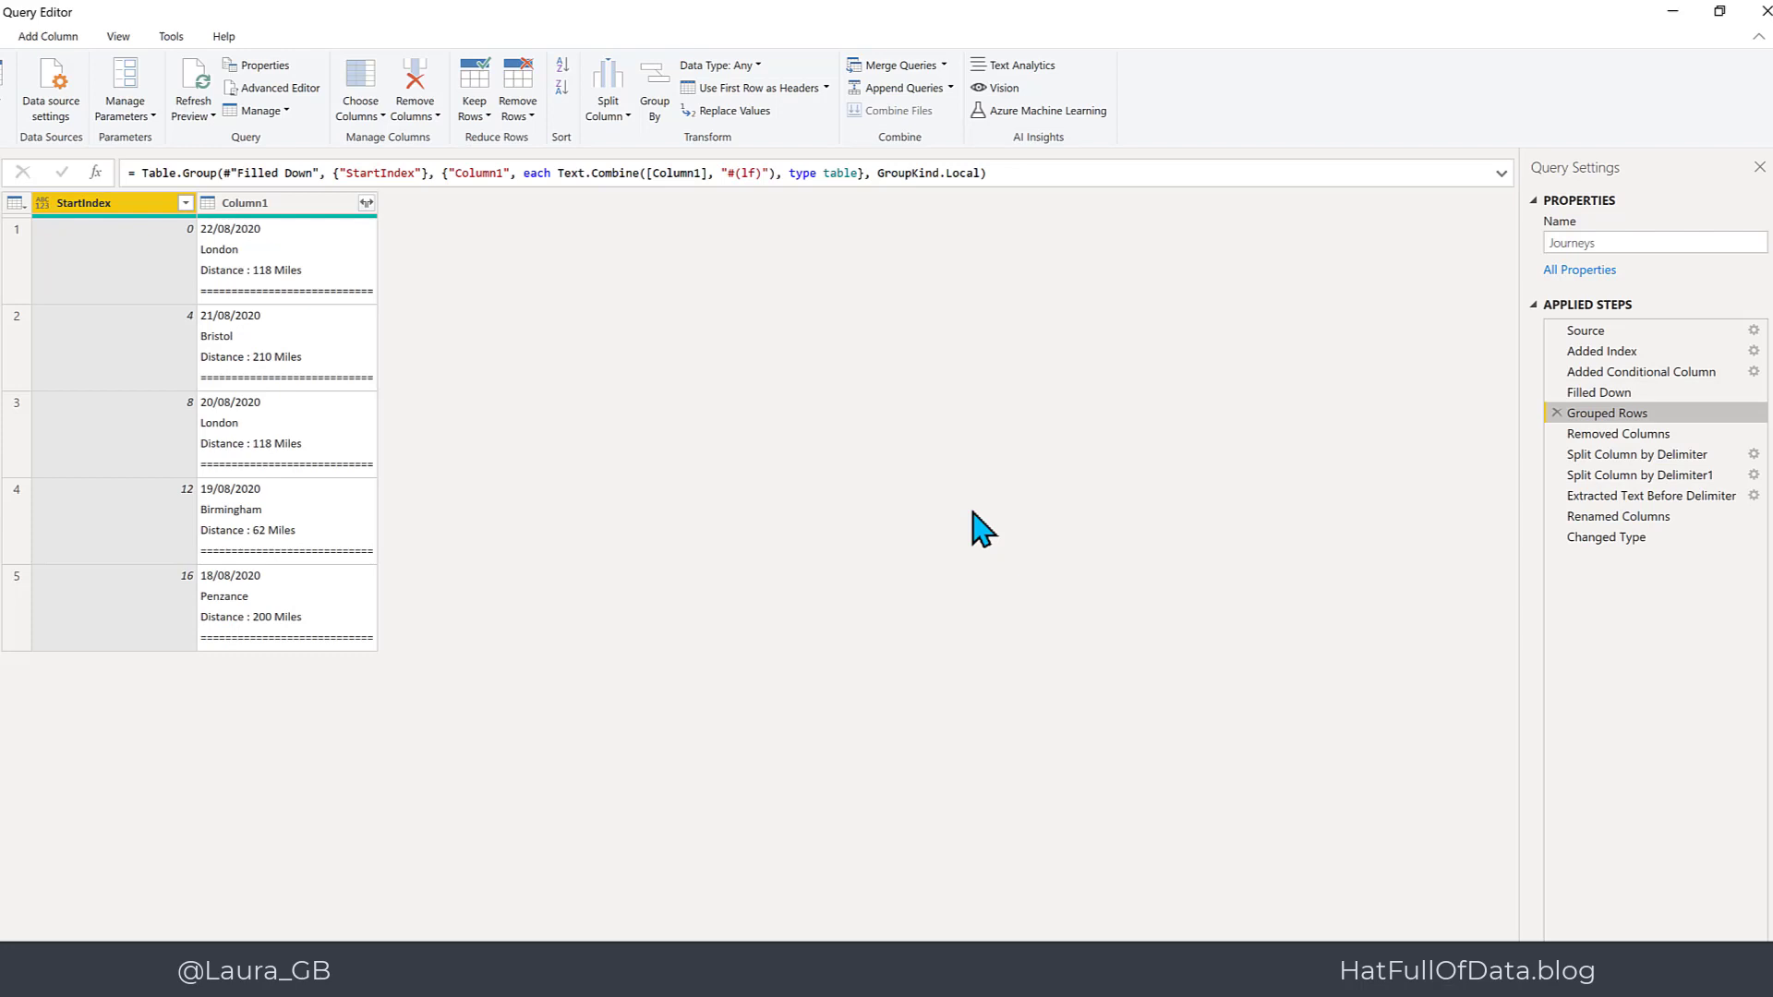
Step through Removed Columns, the split and extract-text steps, ending at Renamed Columns
left_click(1638, 435)
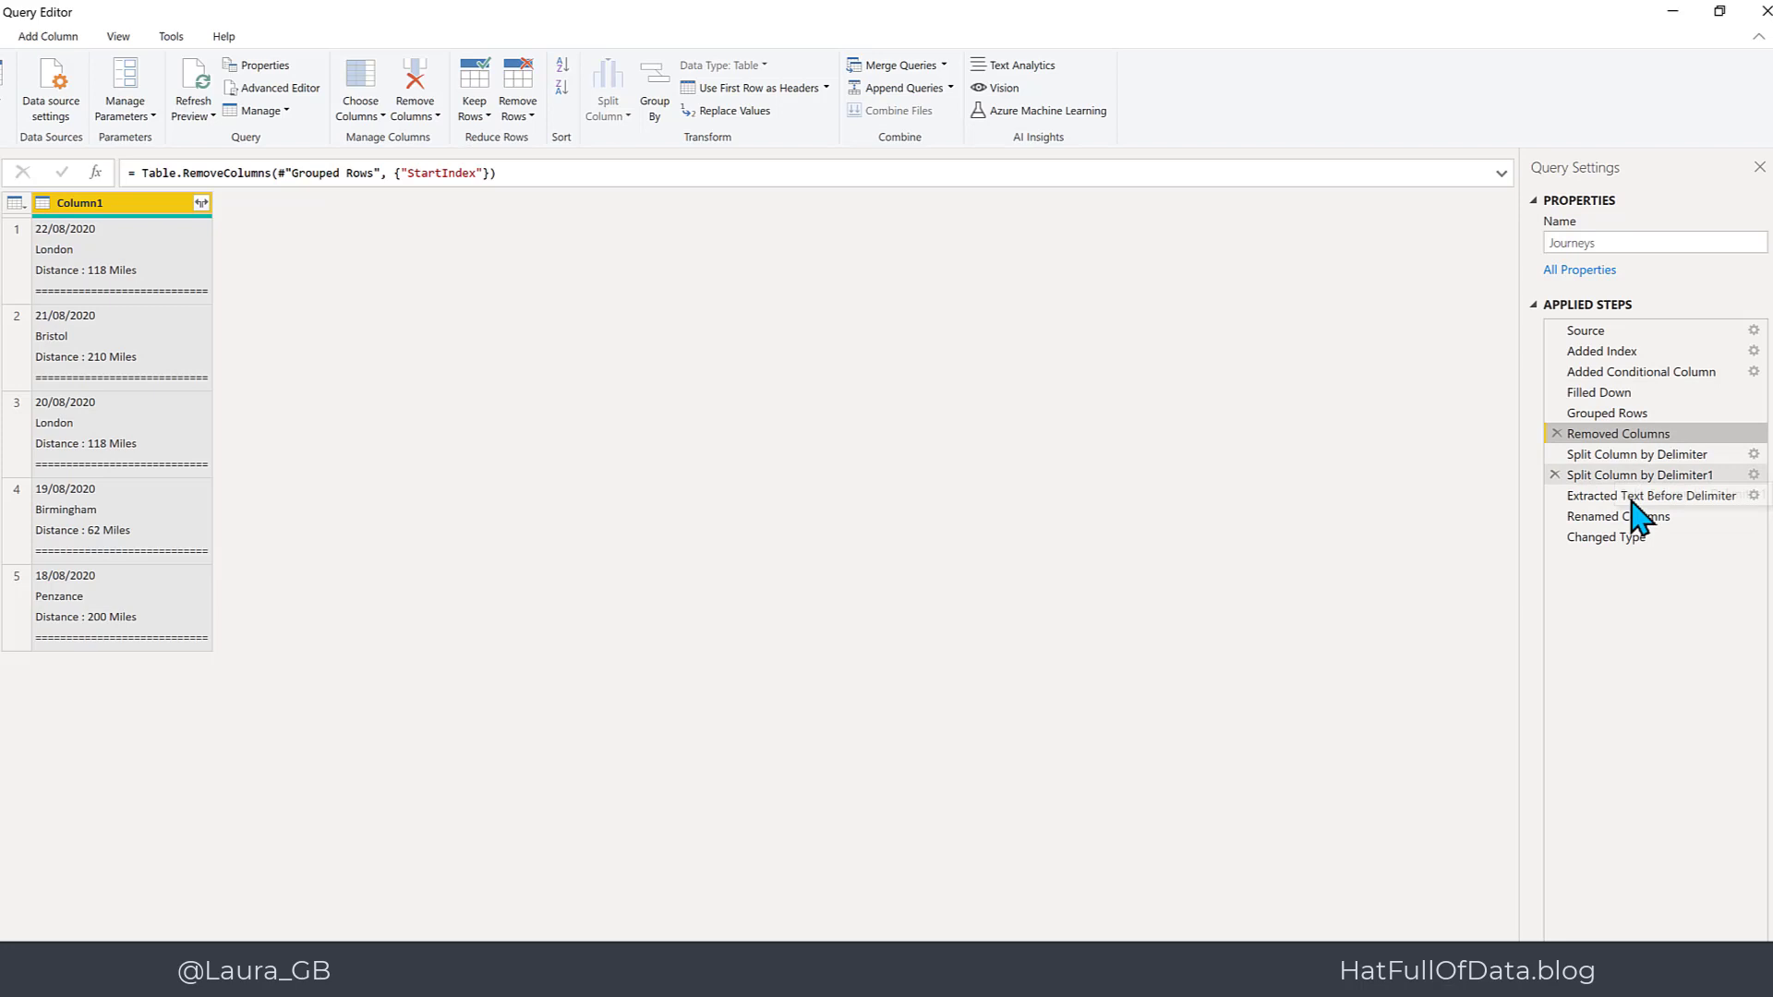
left_click(1647, 462)
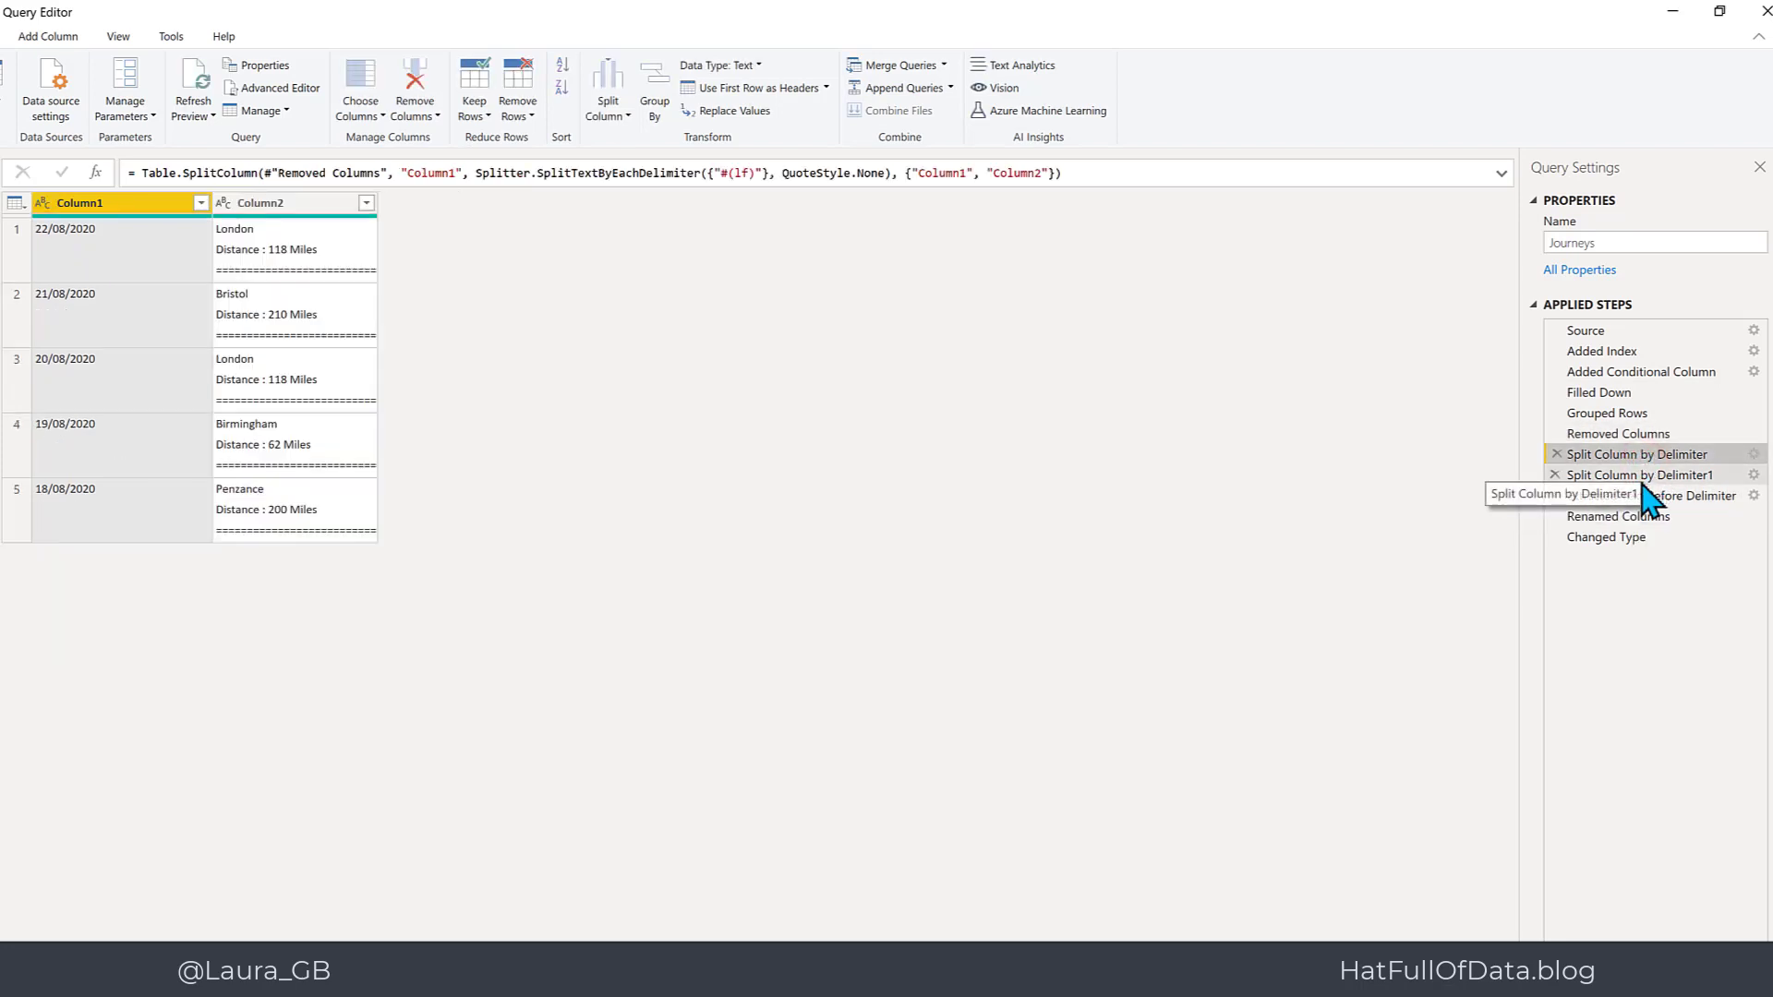
left_click(1642, 475)
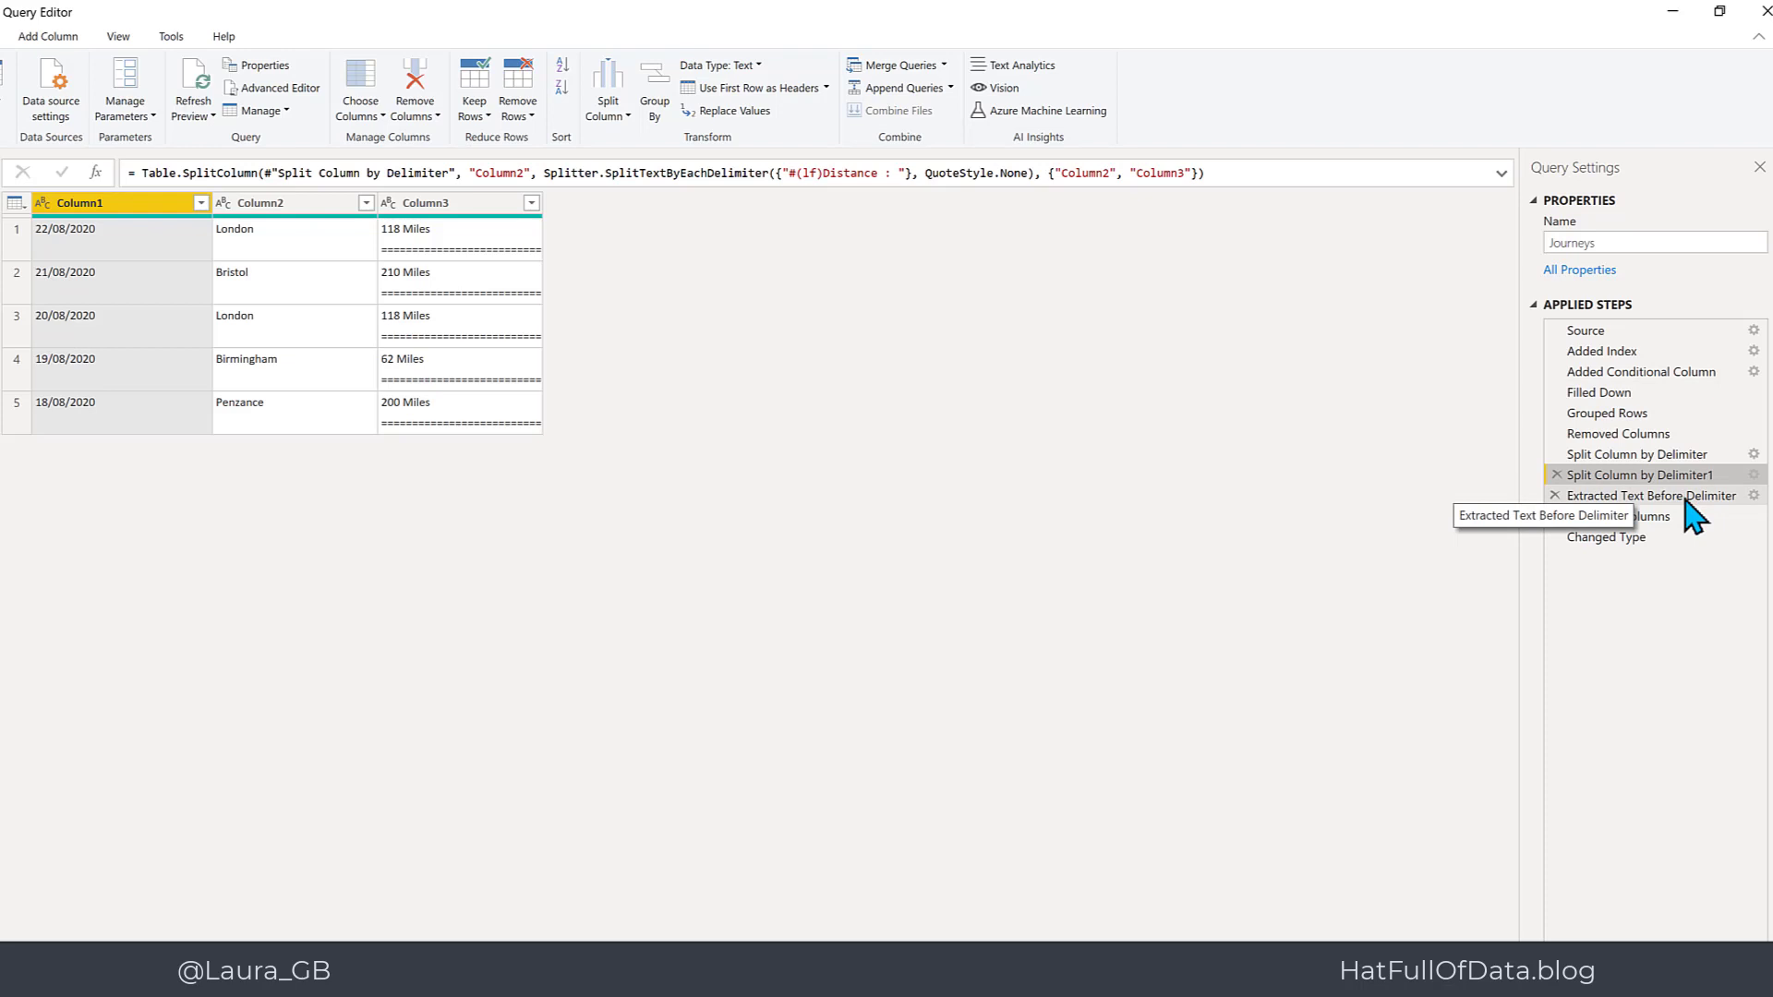
left_click(1686, 499)
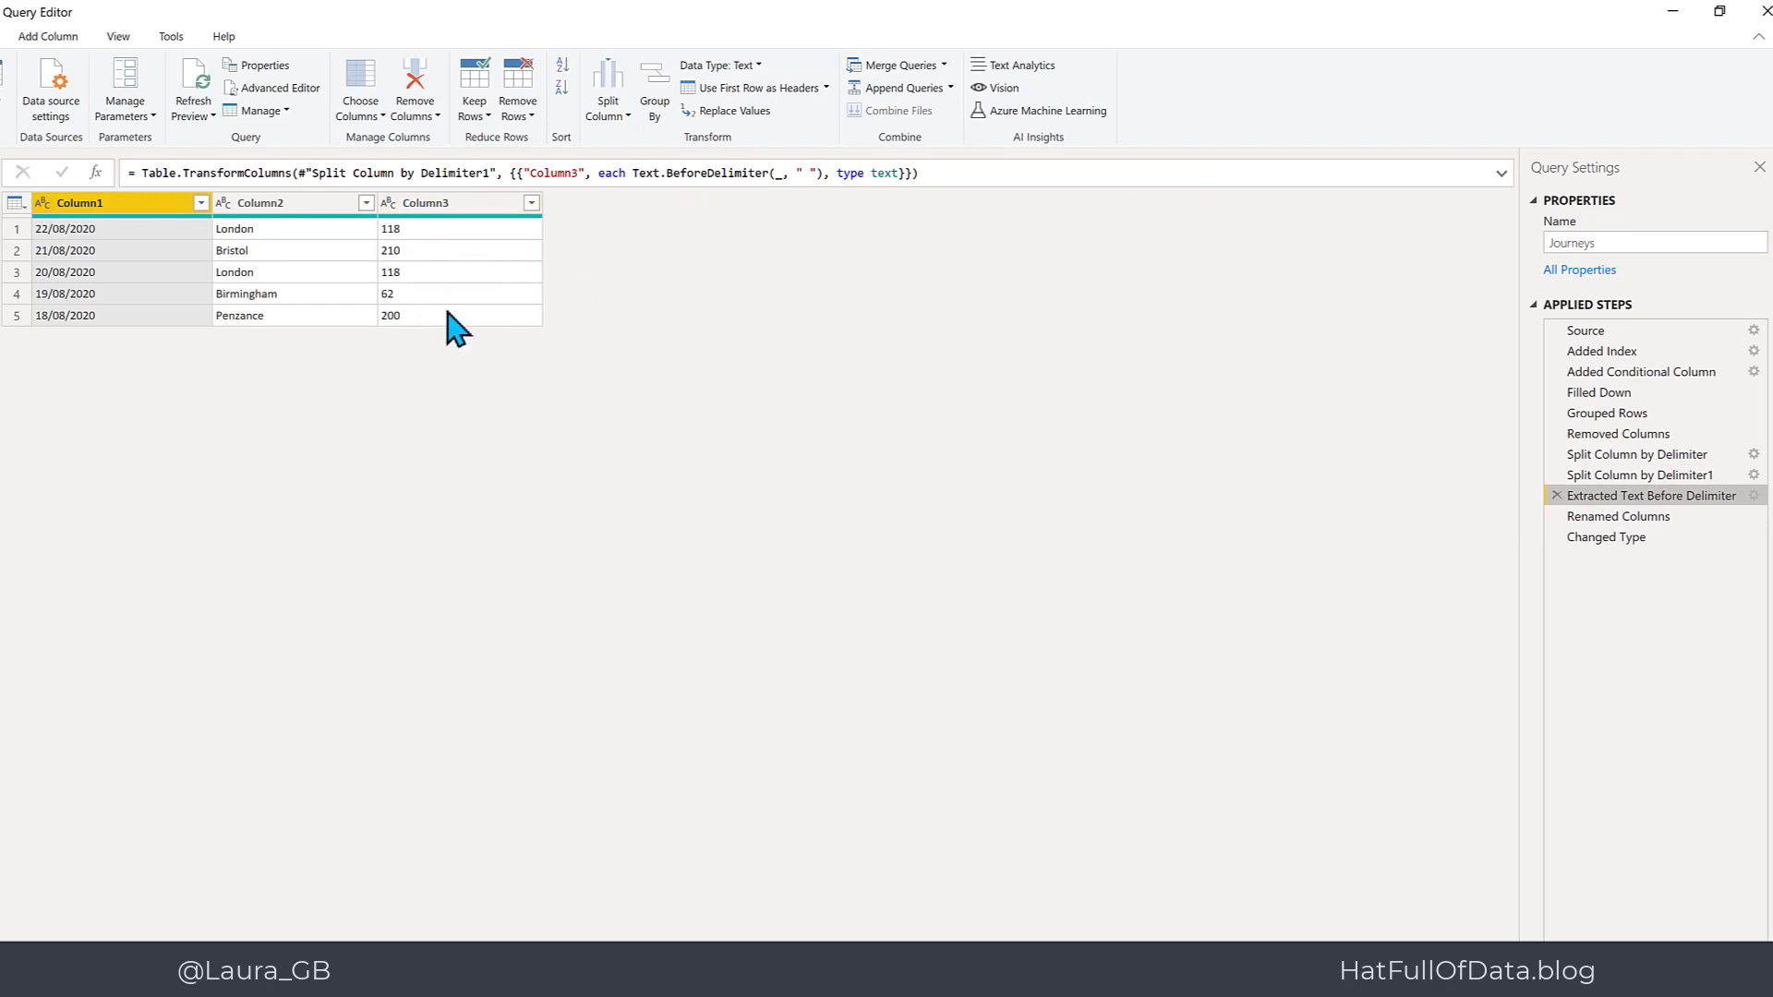
left_click(1596, 519)
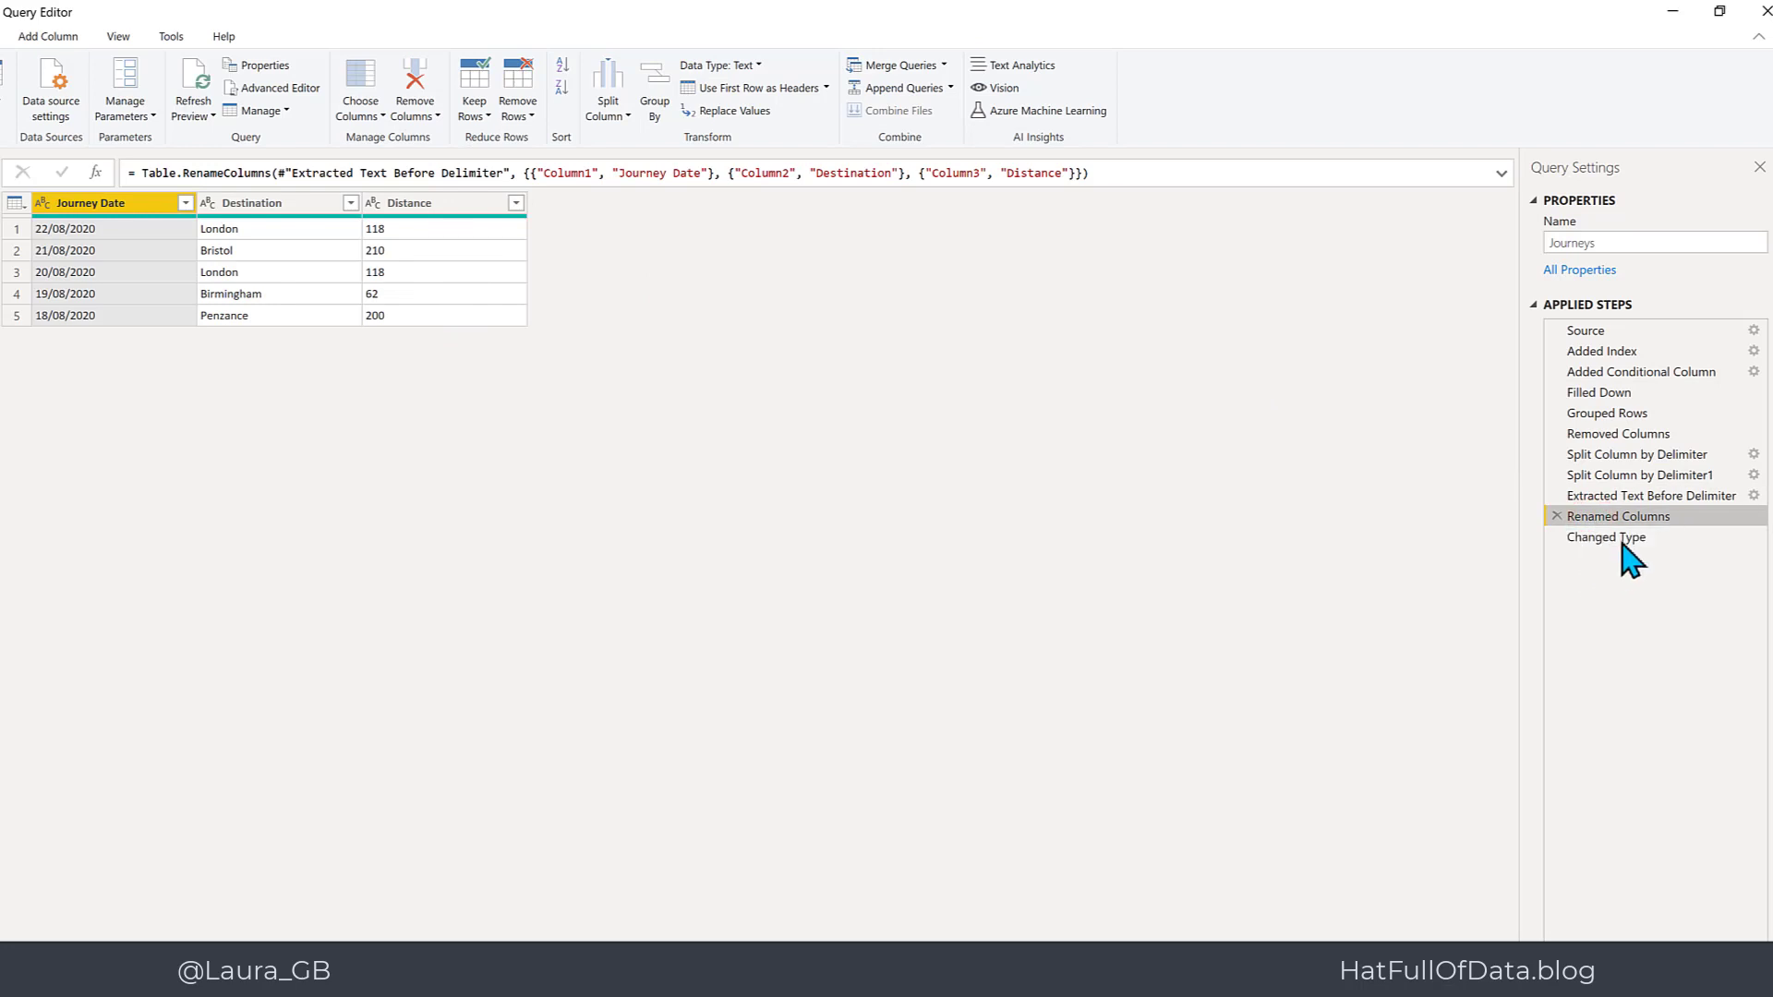
Select Changed Type to see Journey Date as date, Destination as text, Distance as Int64
left_click(1627, 541)
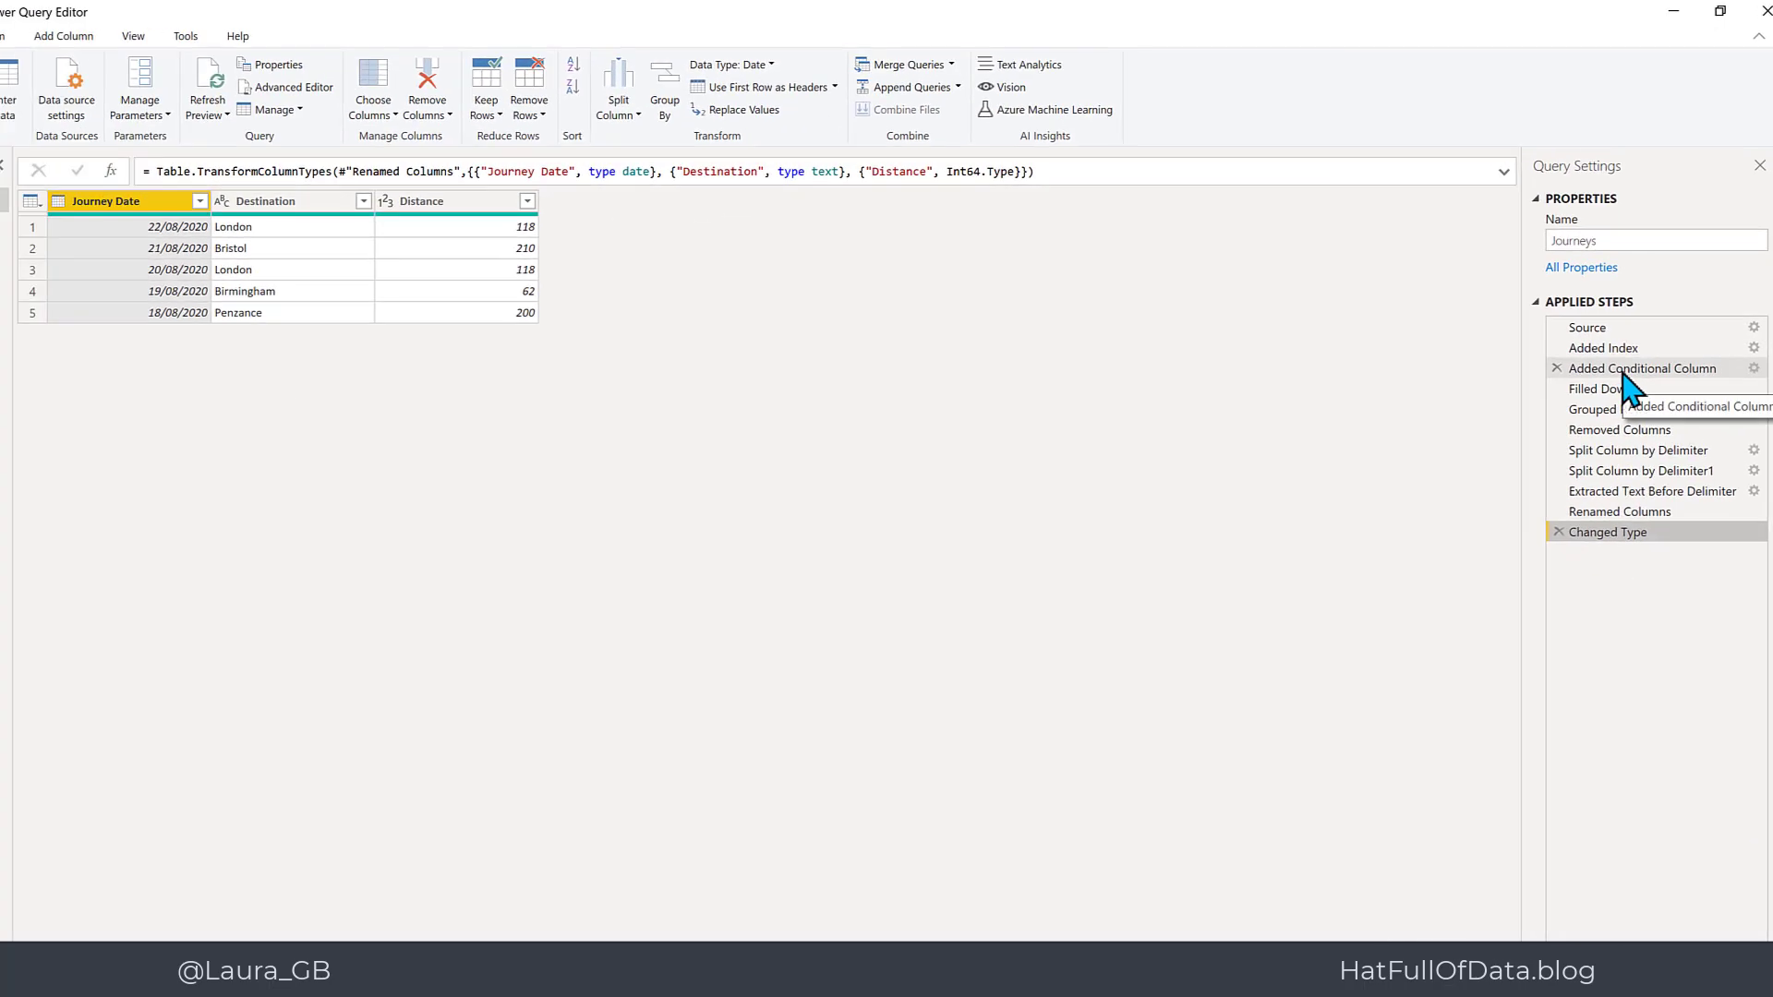
Select the Added Conditional Column step to see StartIndex marking each journey's first row
left_click(1626, 369)
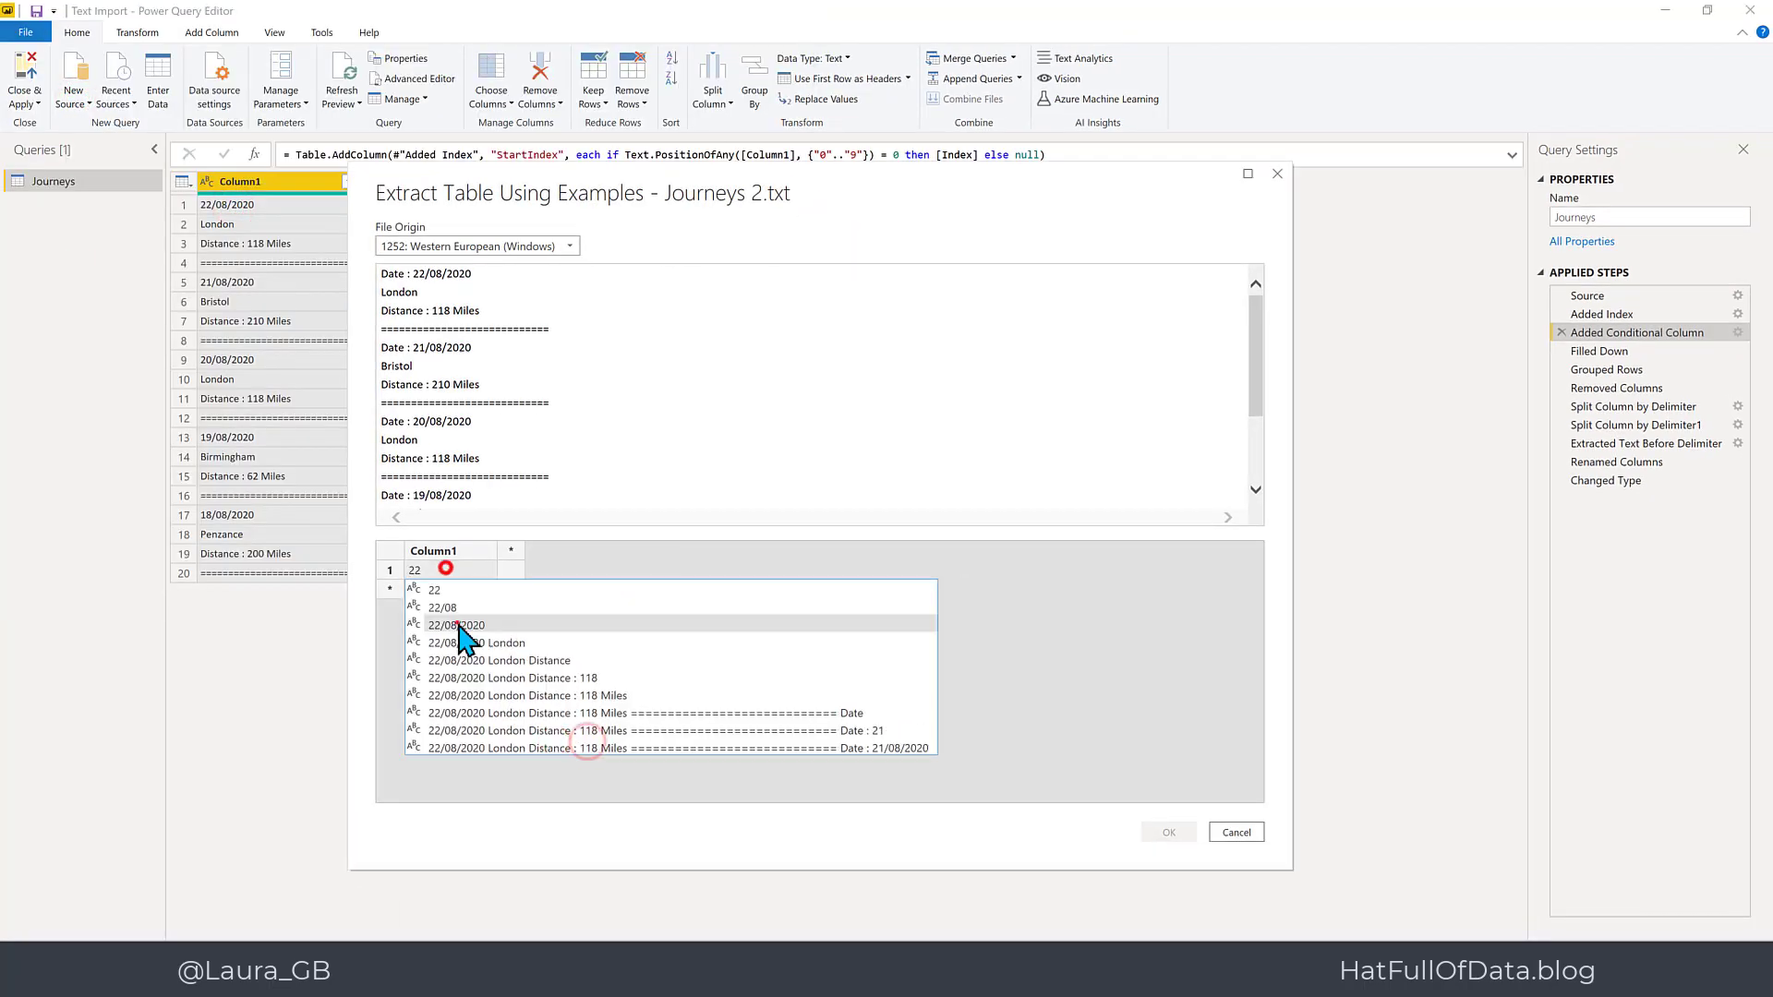
Finish Journeys 2 with example date 22/08/2020, then extract Journeys 3.txt using London as Destination example
left_click(456, 625)
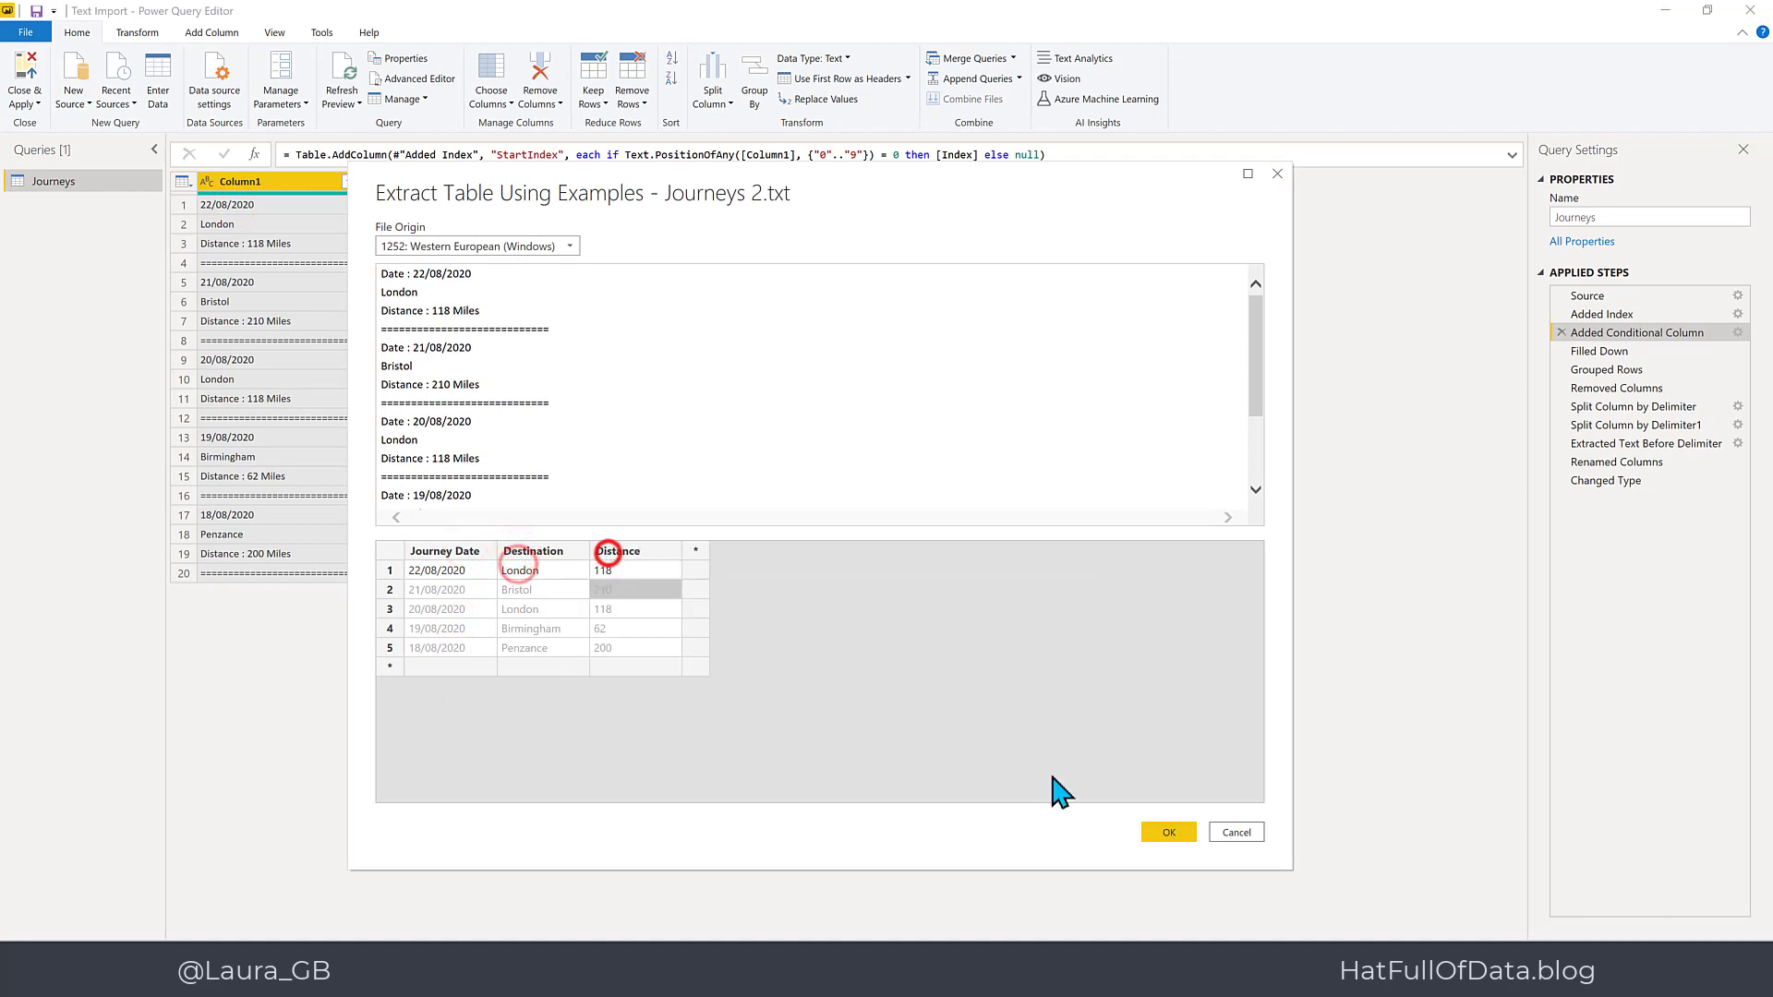
left_click(1168, 832)
left_click(73, 97)
left_click(75, 268)
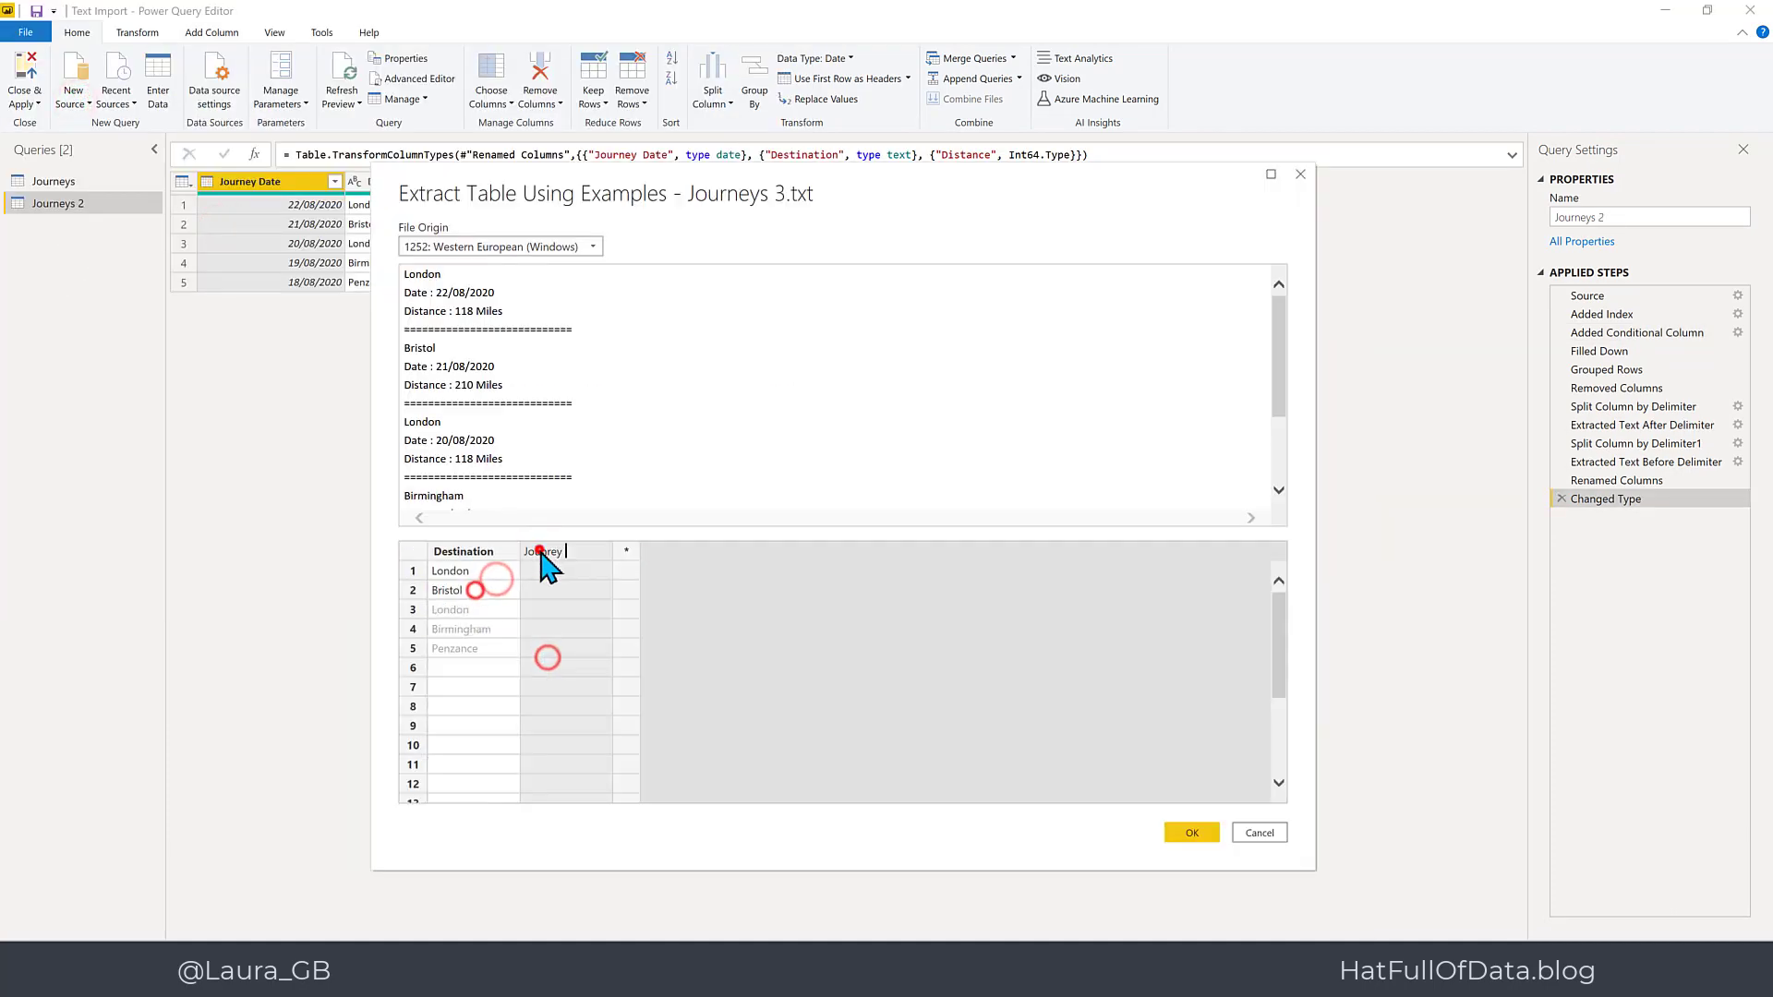
left_click(541, 571)
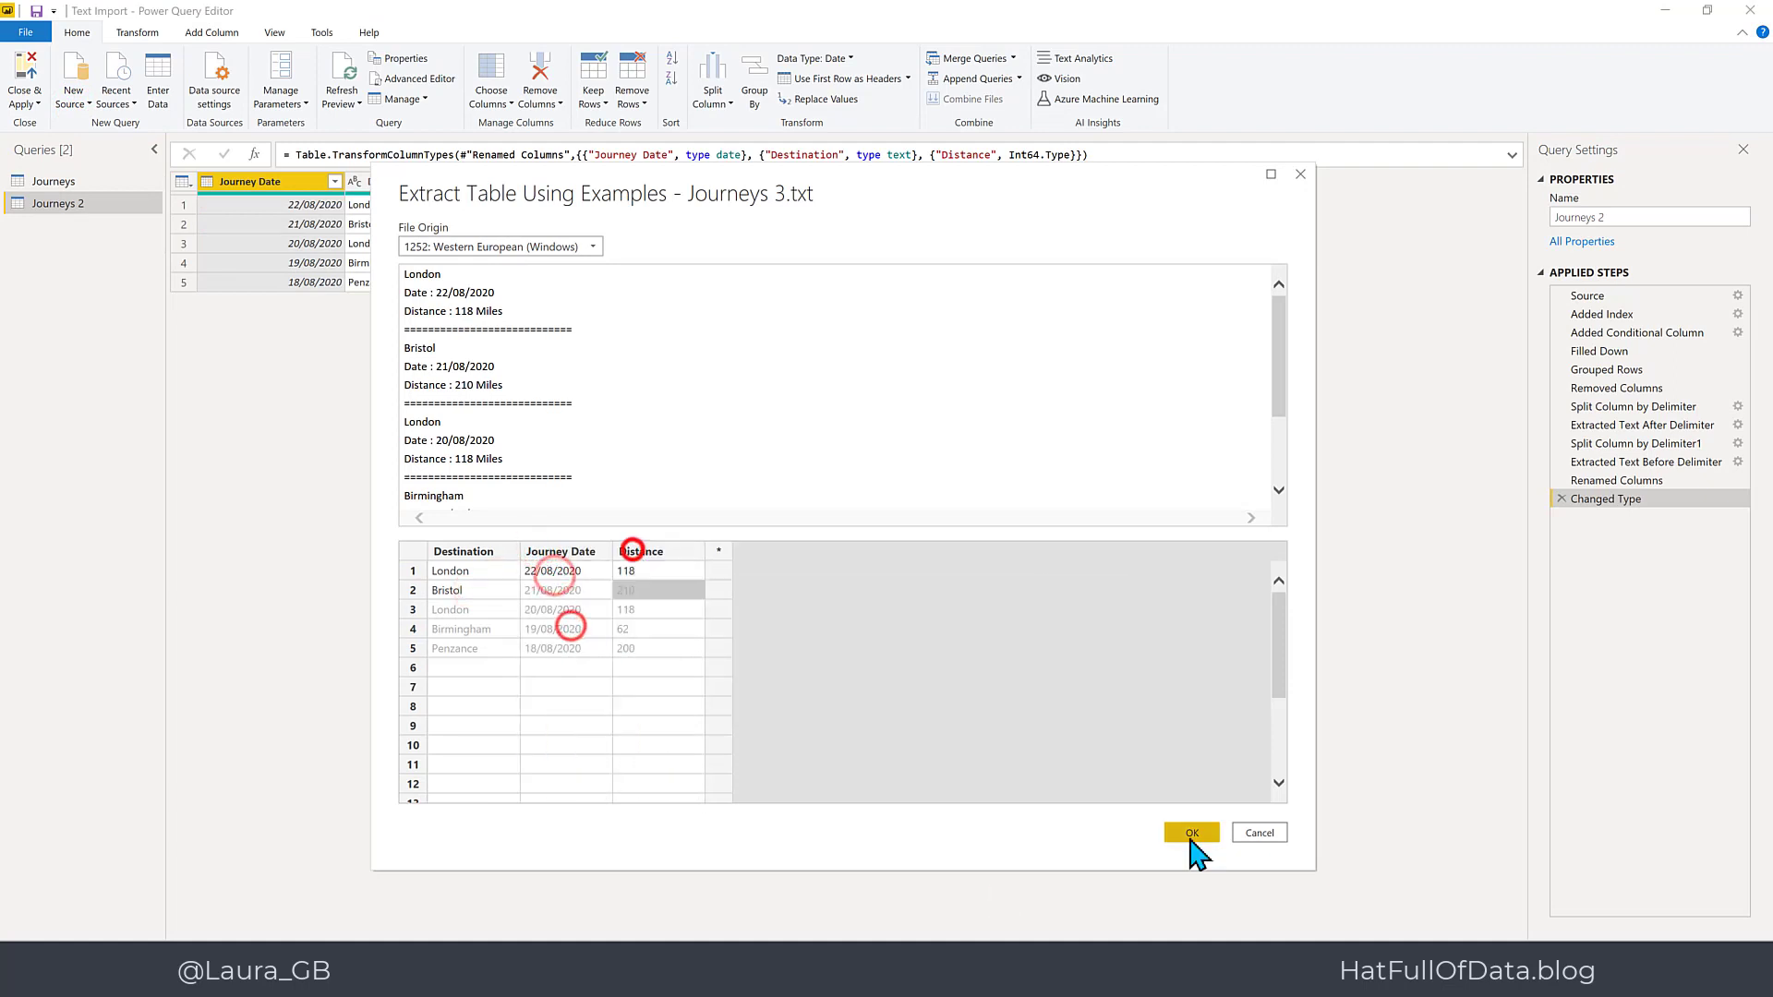
left_click(1192, 833)
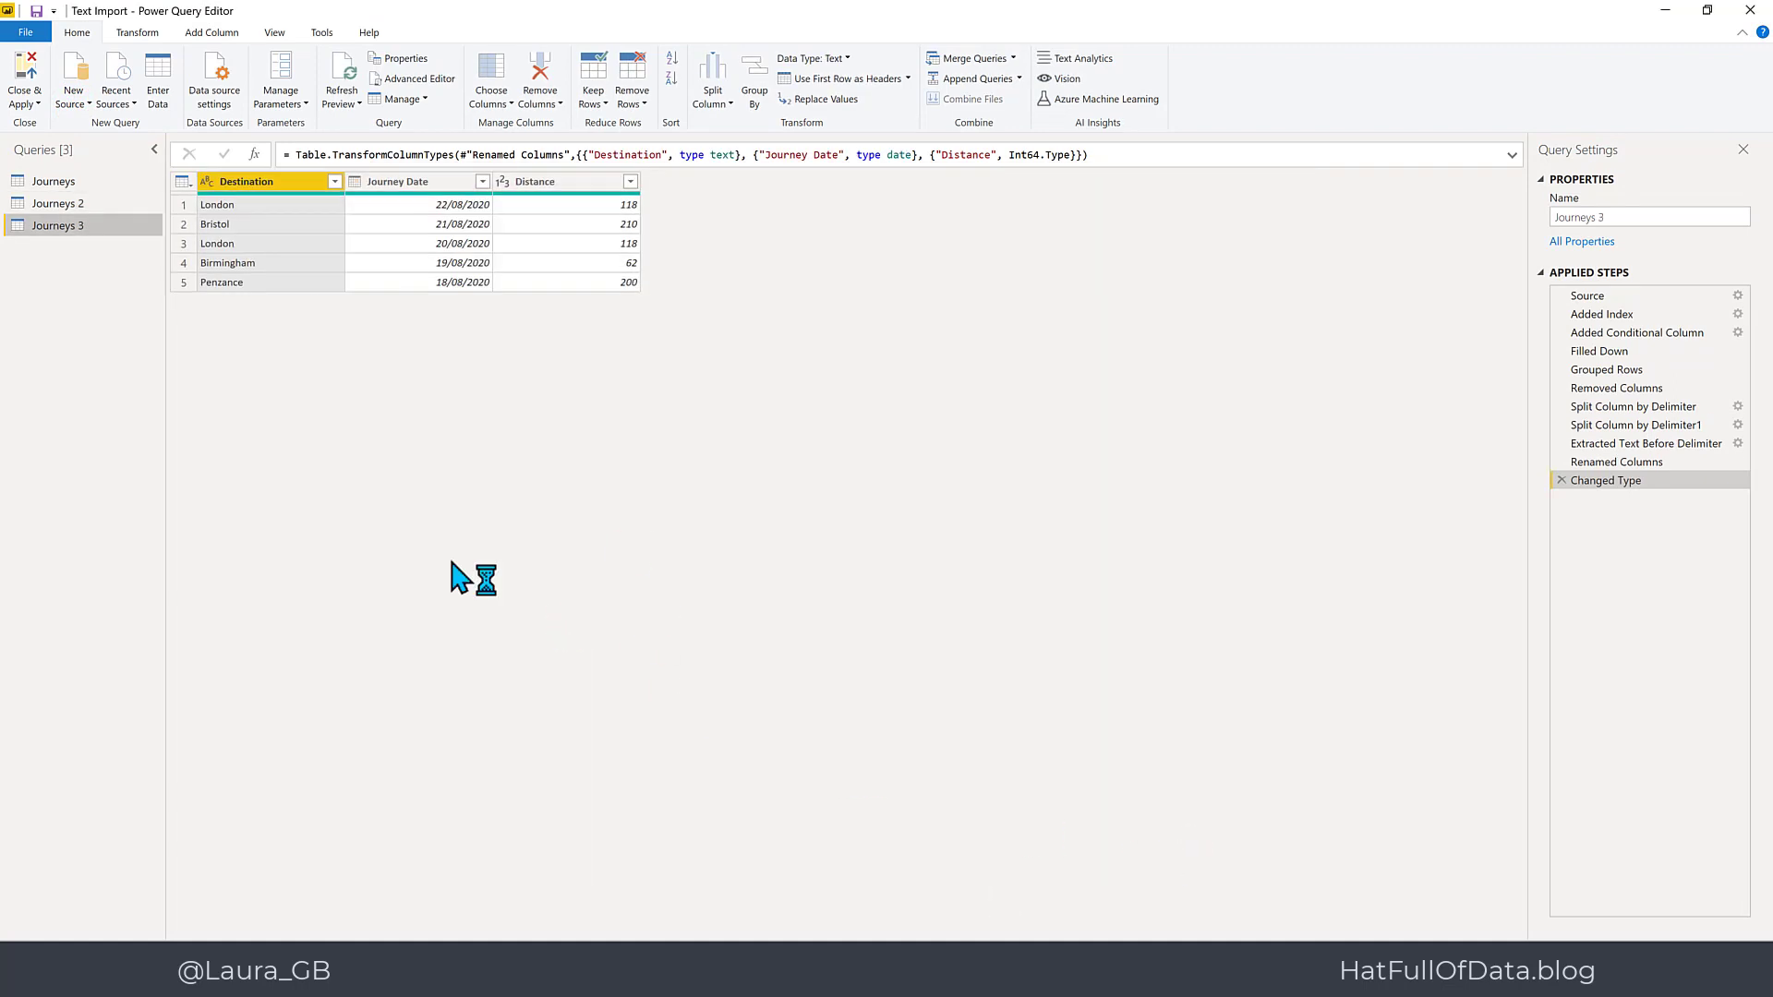
Inspect Journeys 2's raw Source lines, then its Added Conditional Column step with StartIndex at 0, 4, 8, 12, 16
left_click(64, 201)
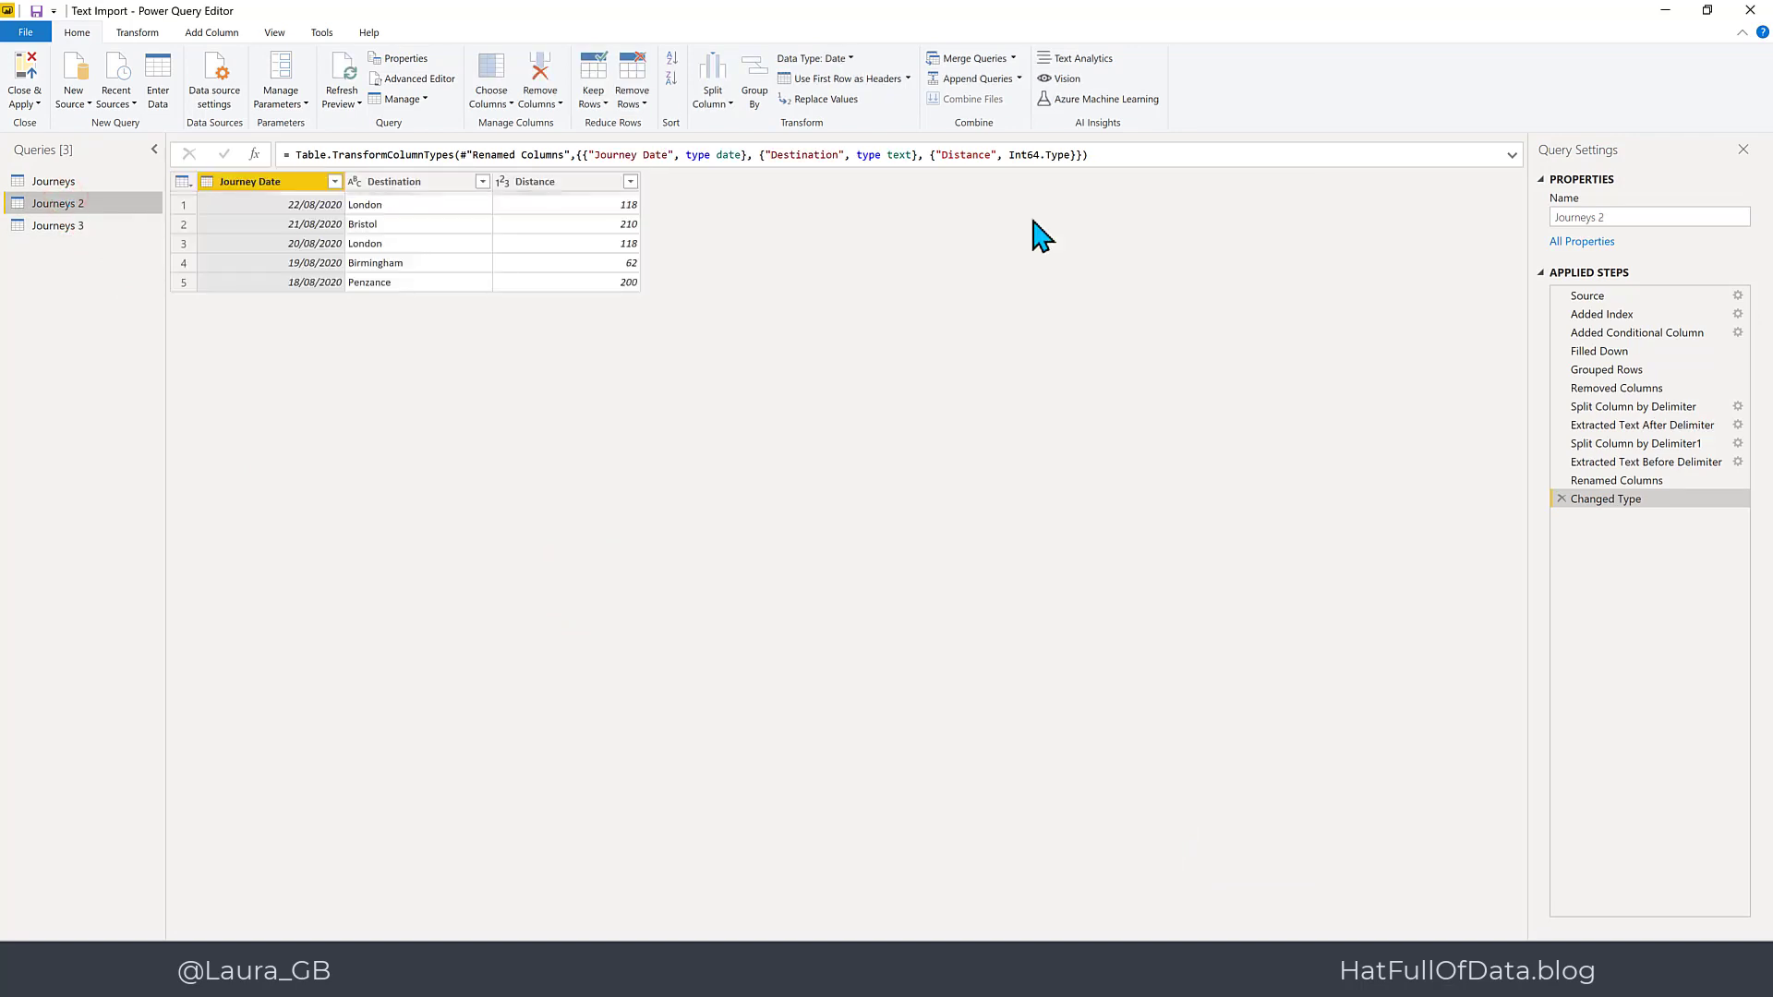
left_click(1593, 294)
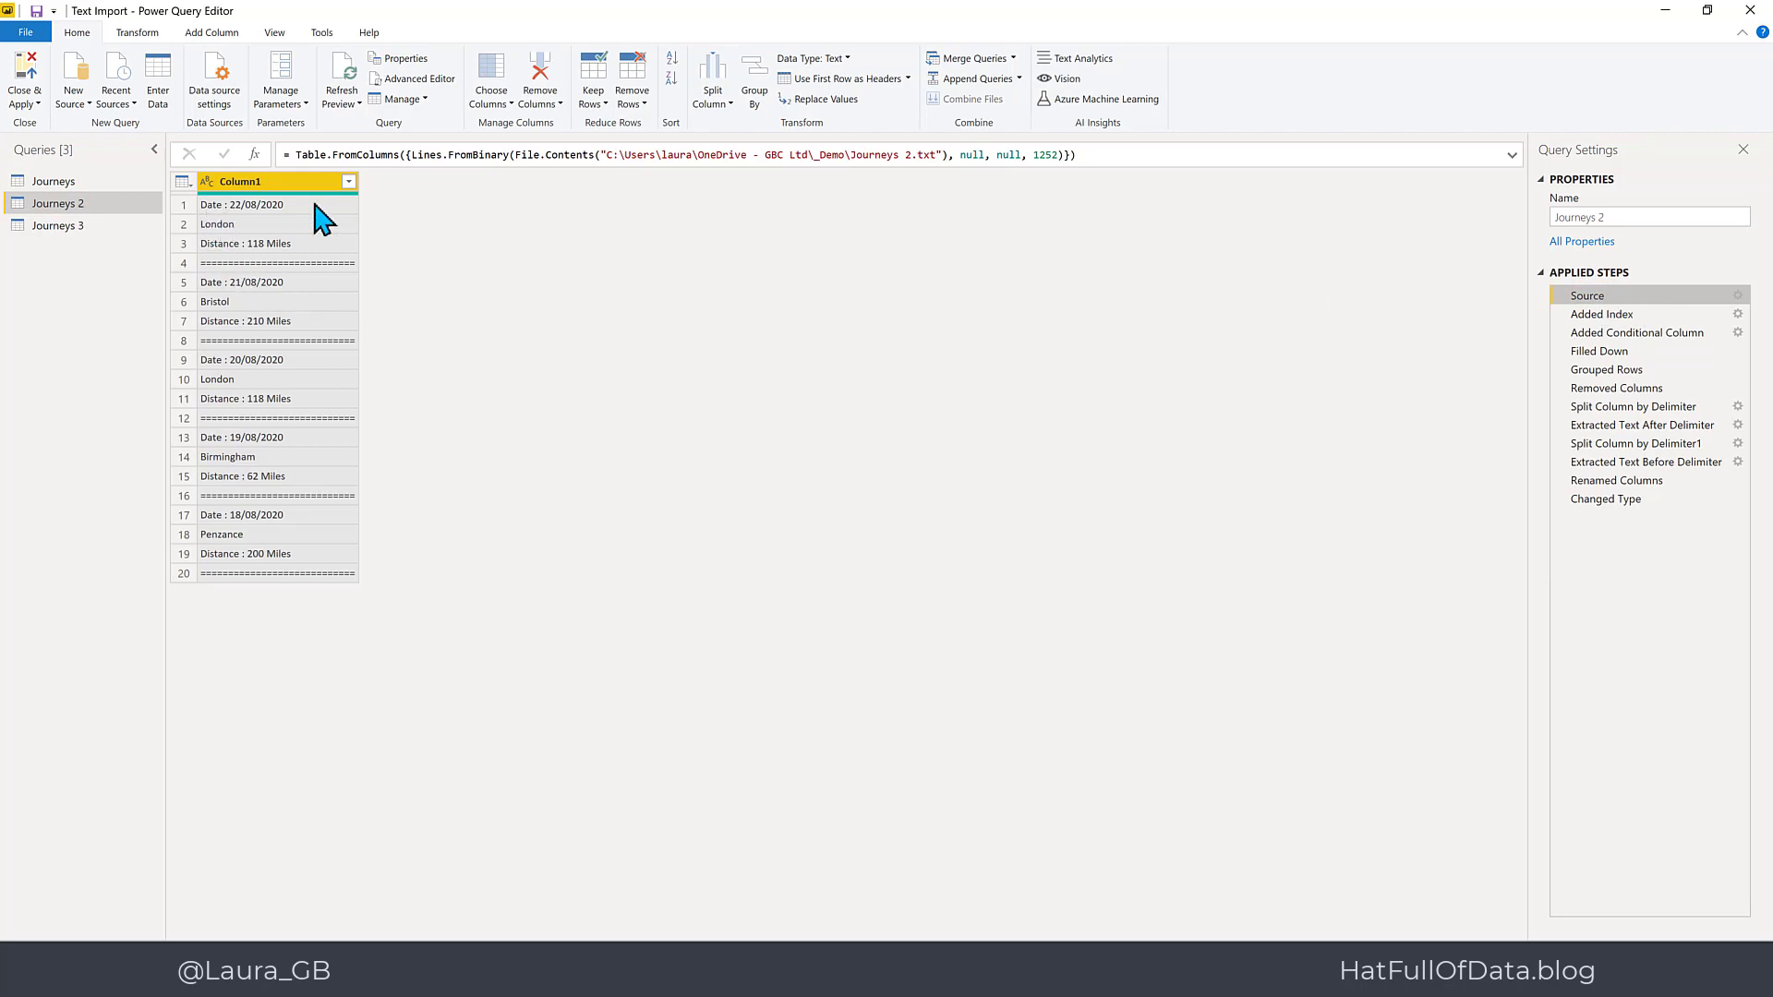
left_click(1604, 335)
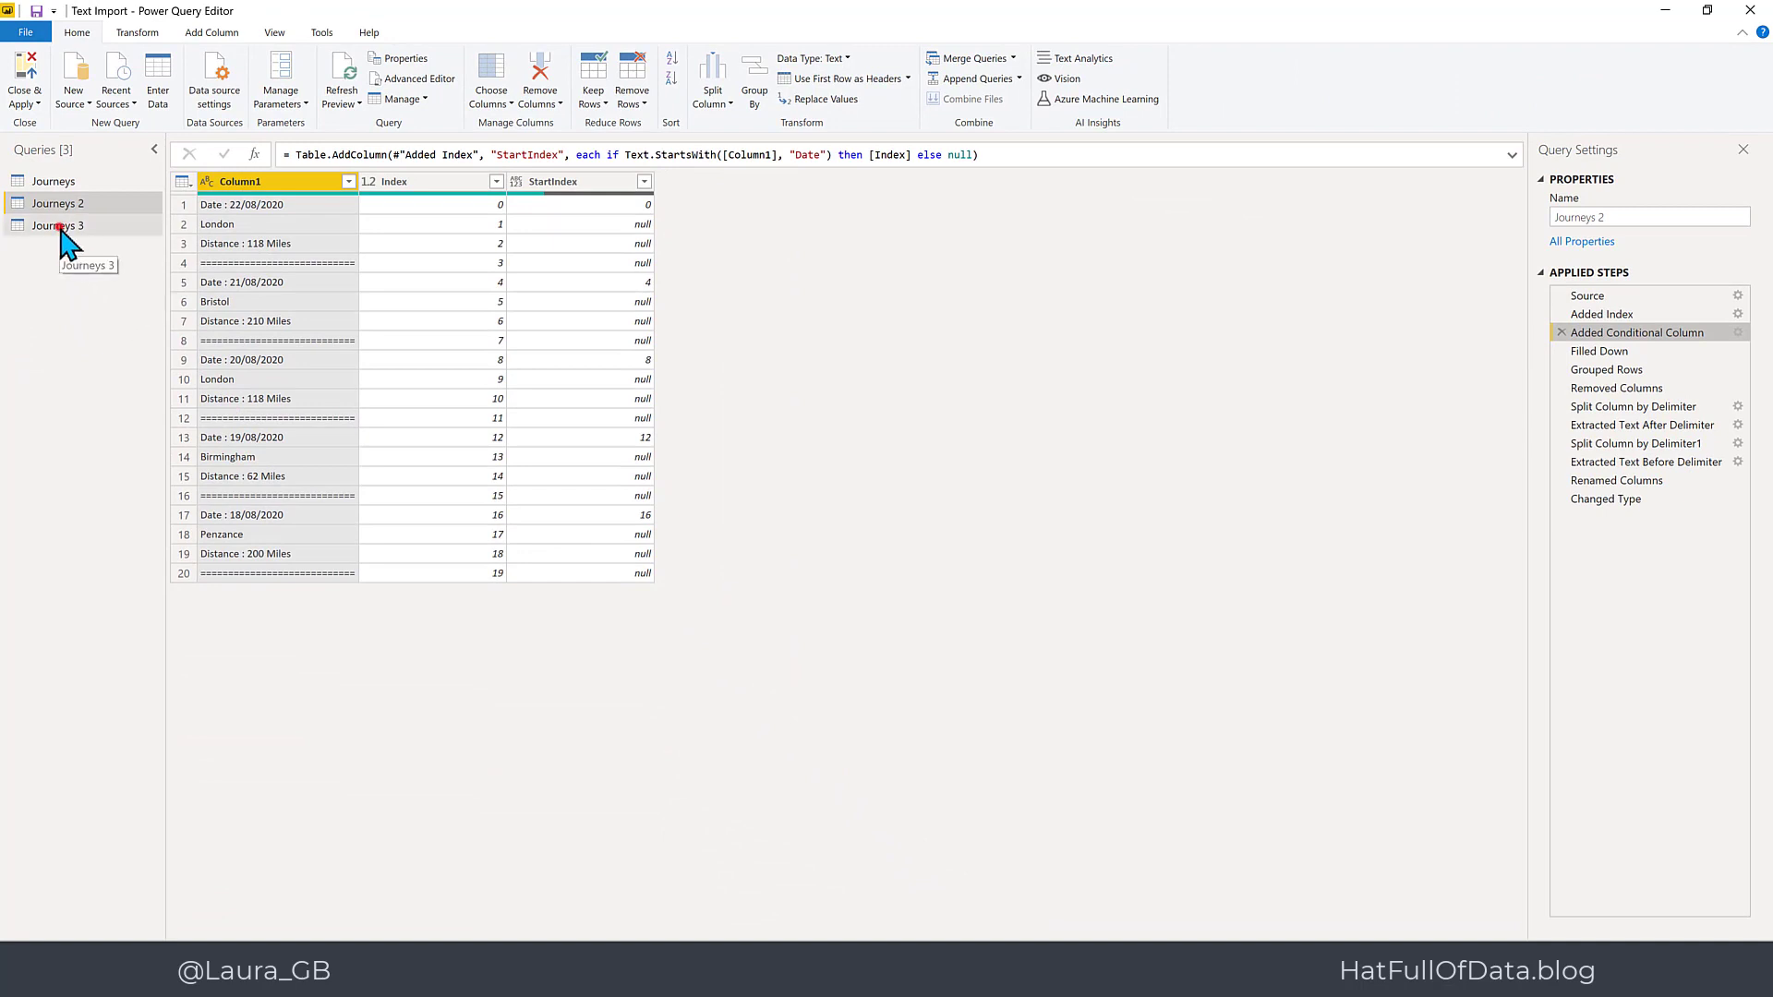
Inspect Journeys 3's raw Source lines, then its Added Conditional Column step flagging every fourth row via Number.Mod
left_click(59, 227)
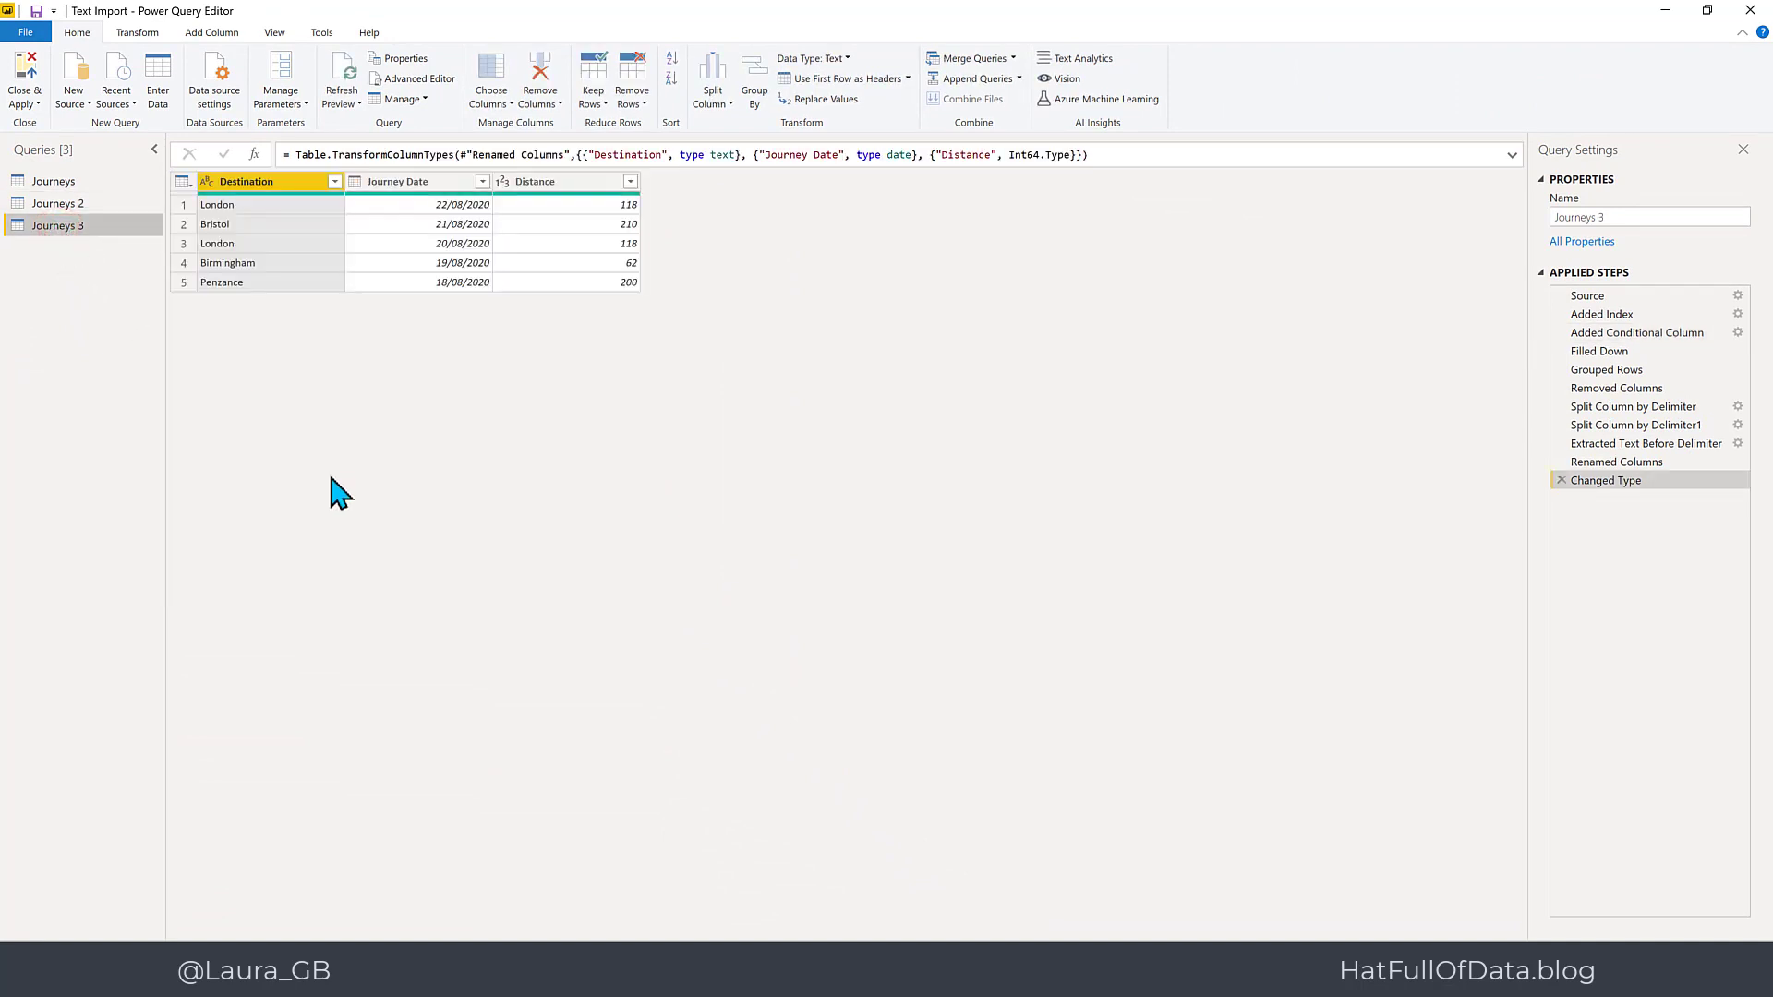
left_click(1595, 298)
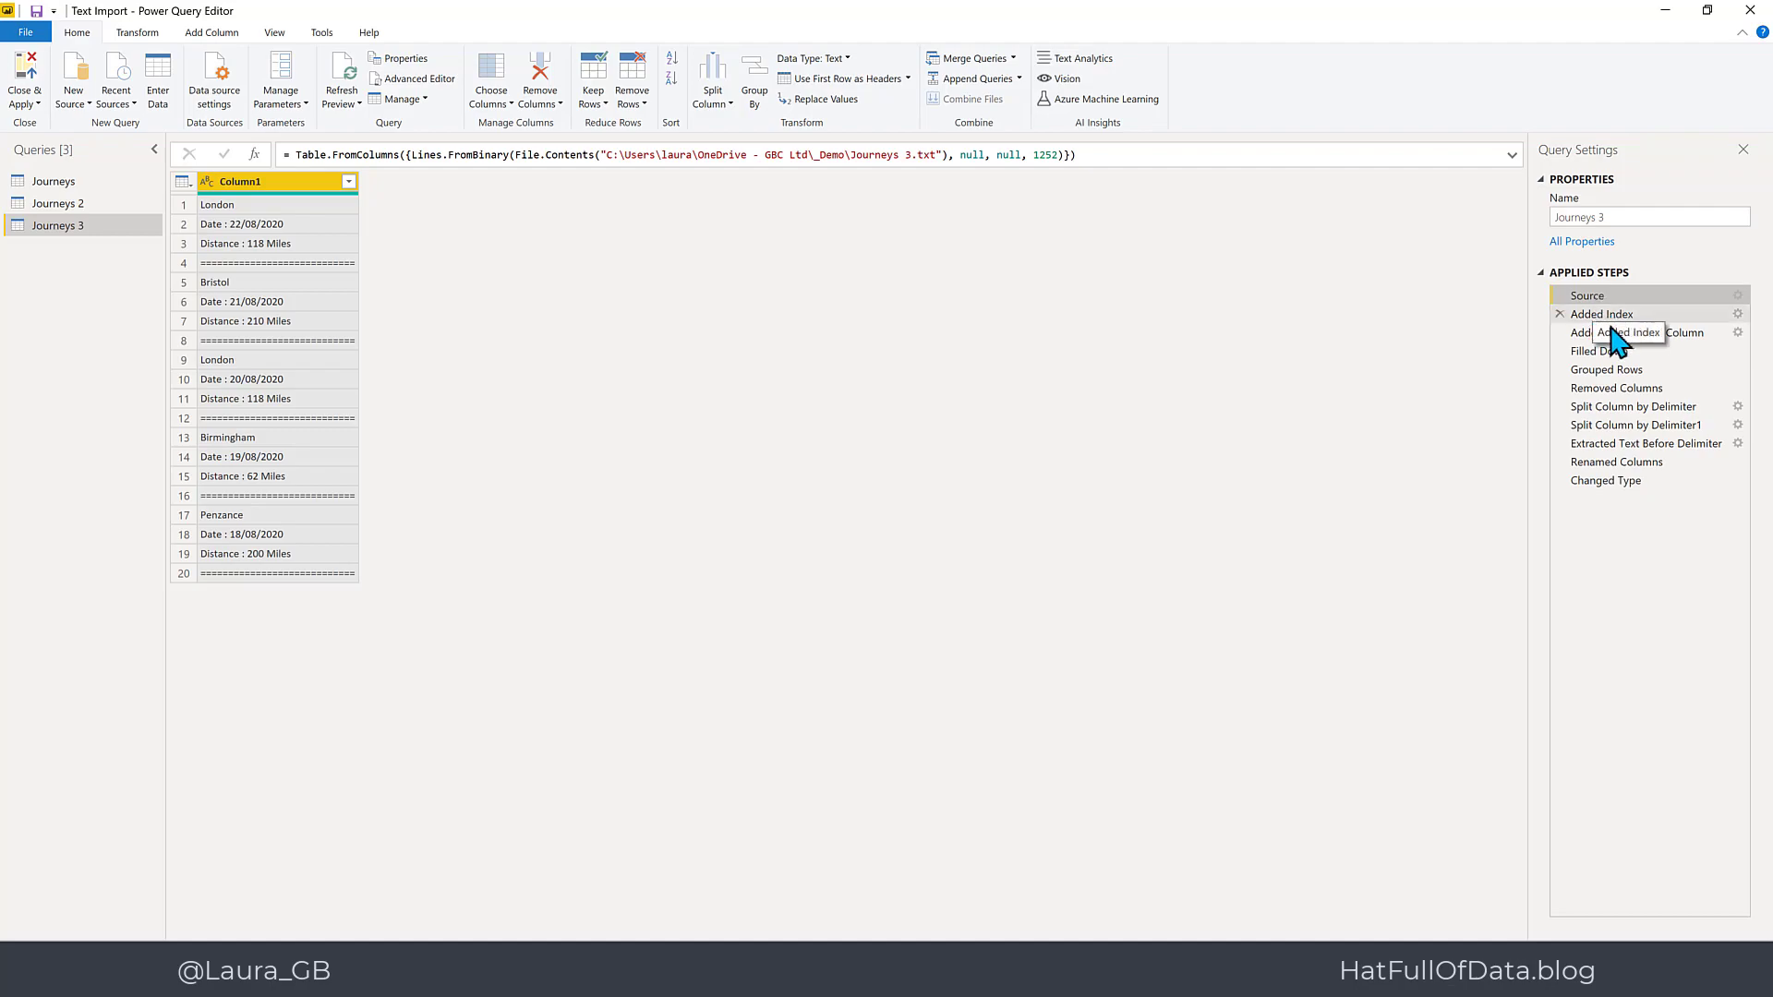
left_click(1608, 334)
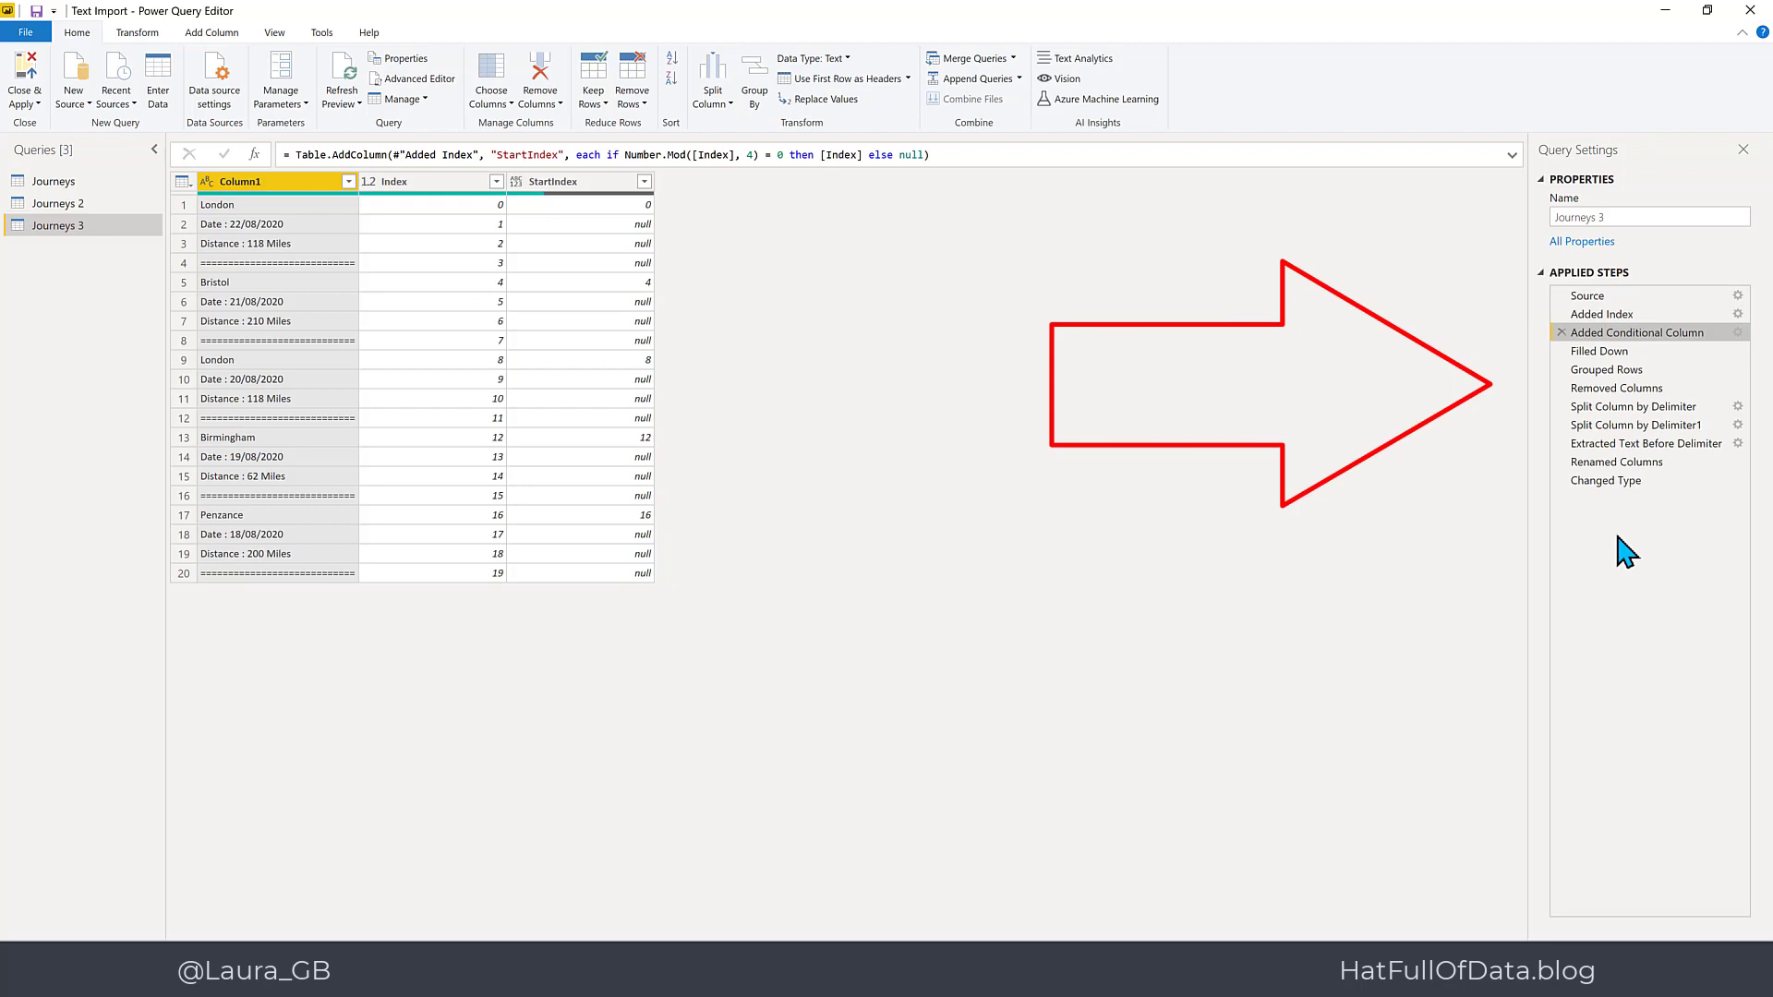
Preview Journeys 3's two delimiter splits and the Extracted Text Before Delimiter step leaving only mileage numbers
left_click(1640, 406)
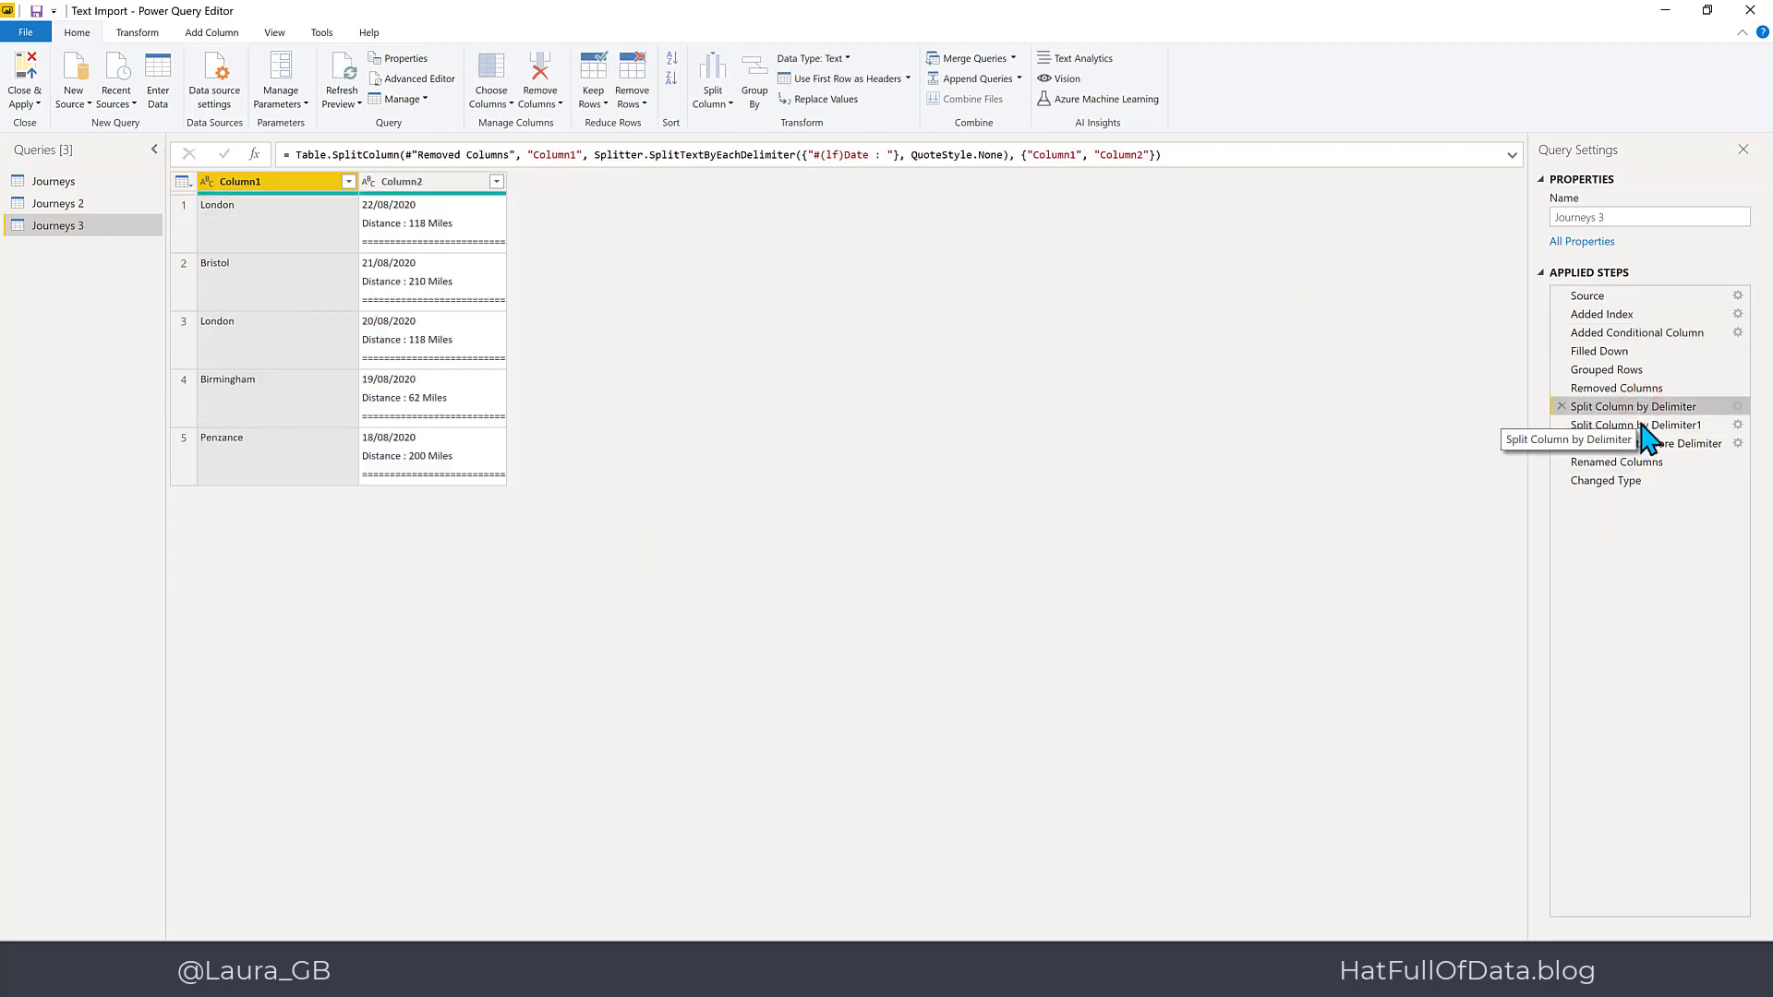
left_click(1641, 423)
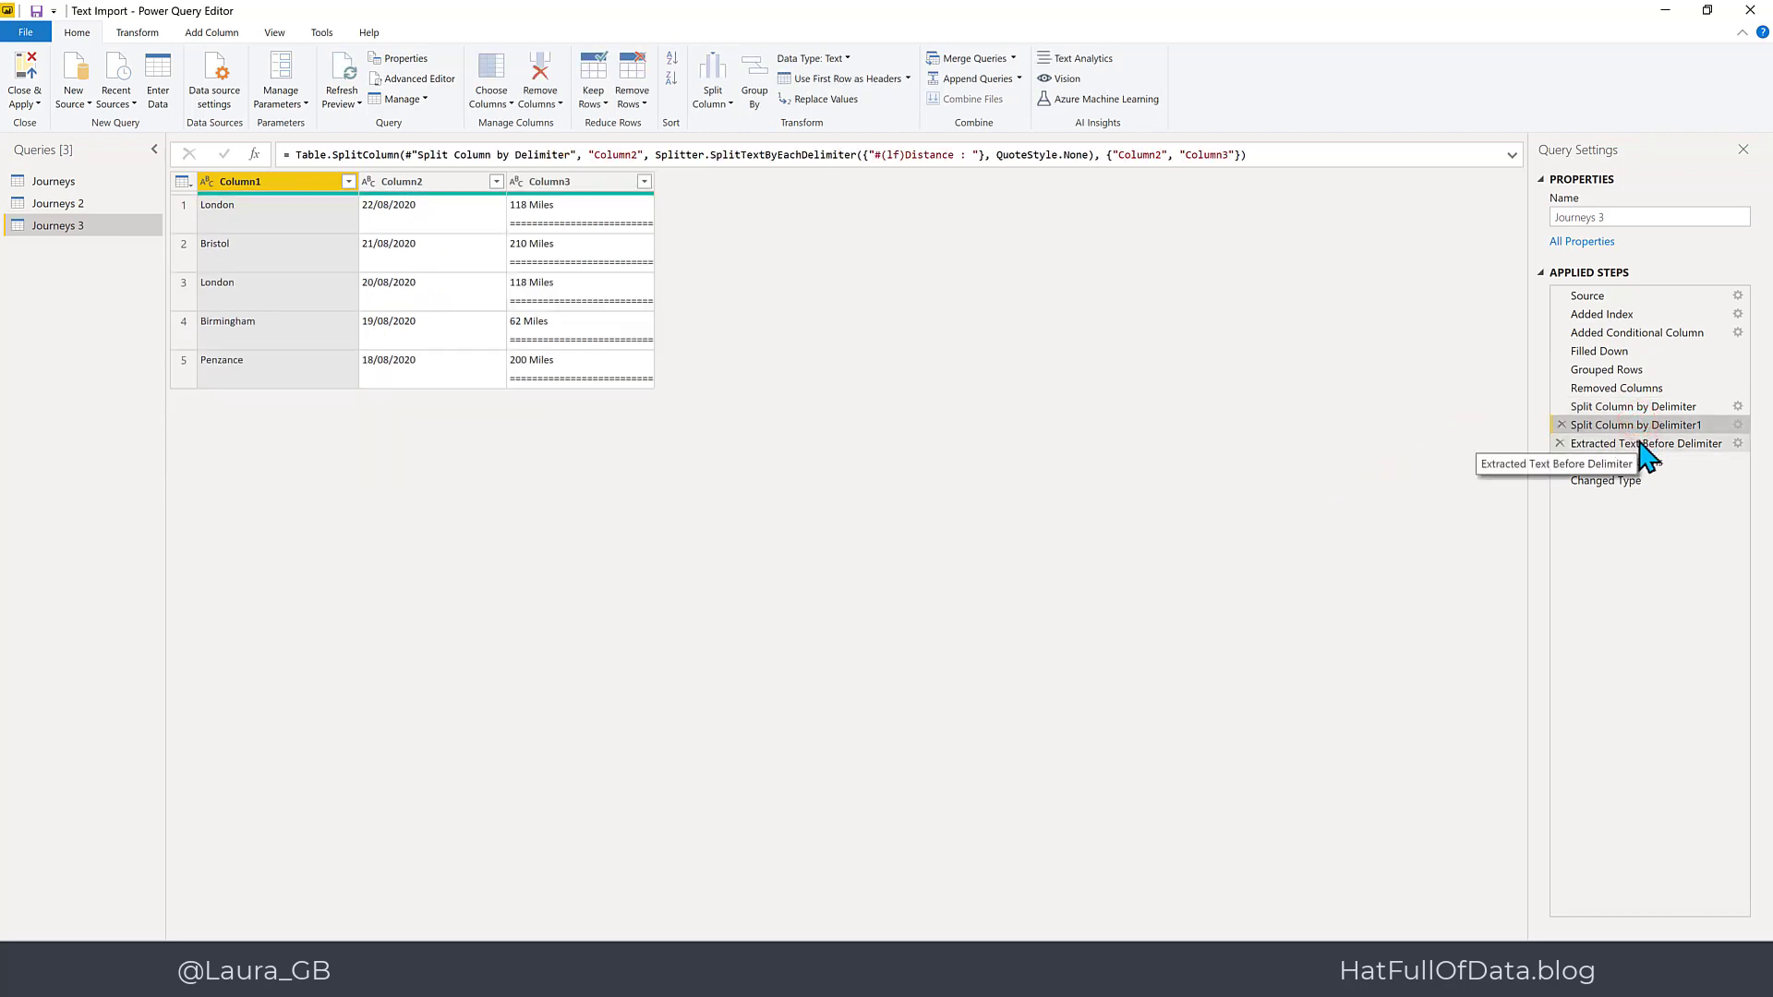
left_click(1642, 444)
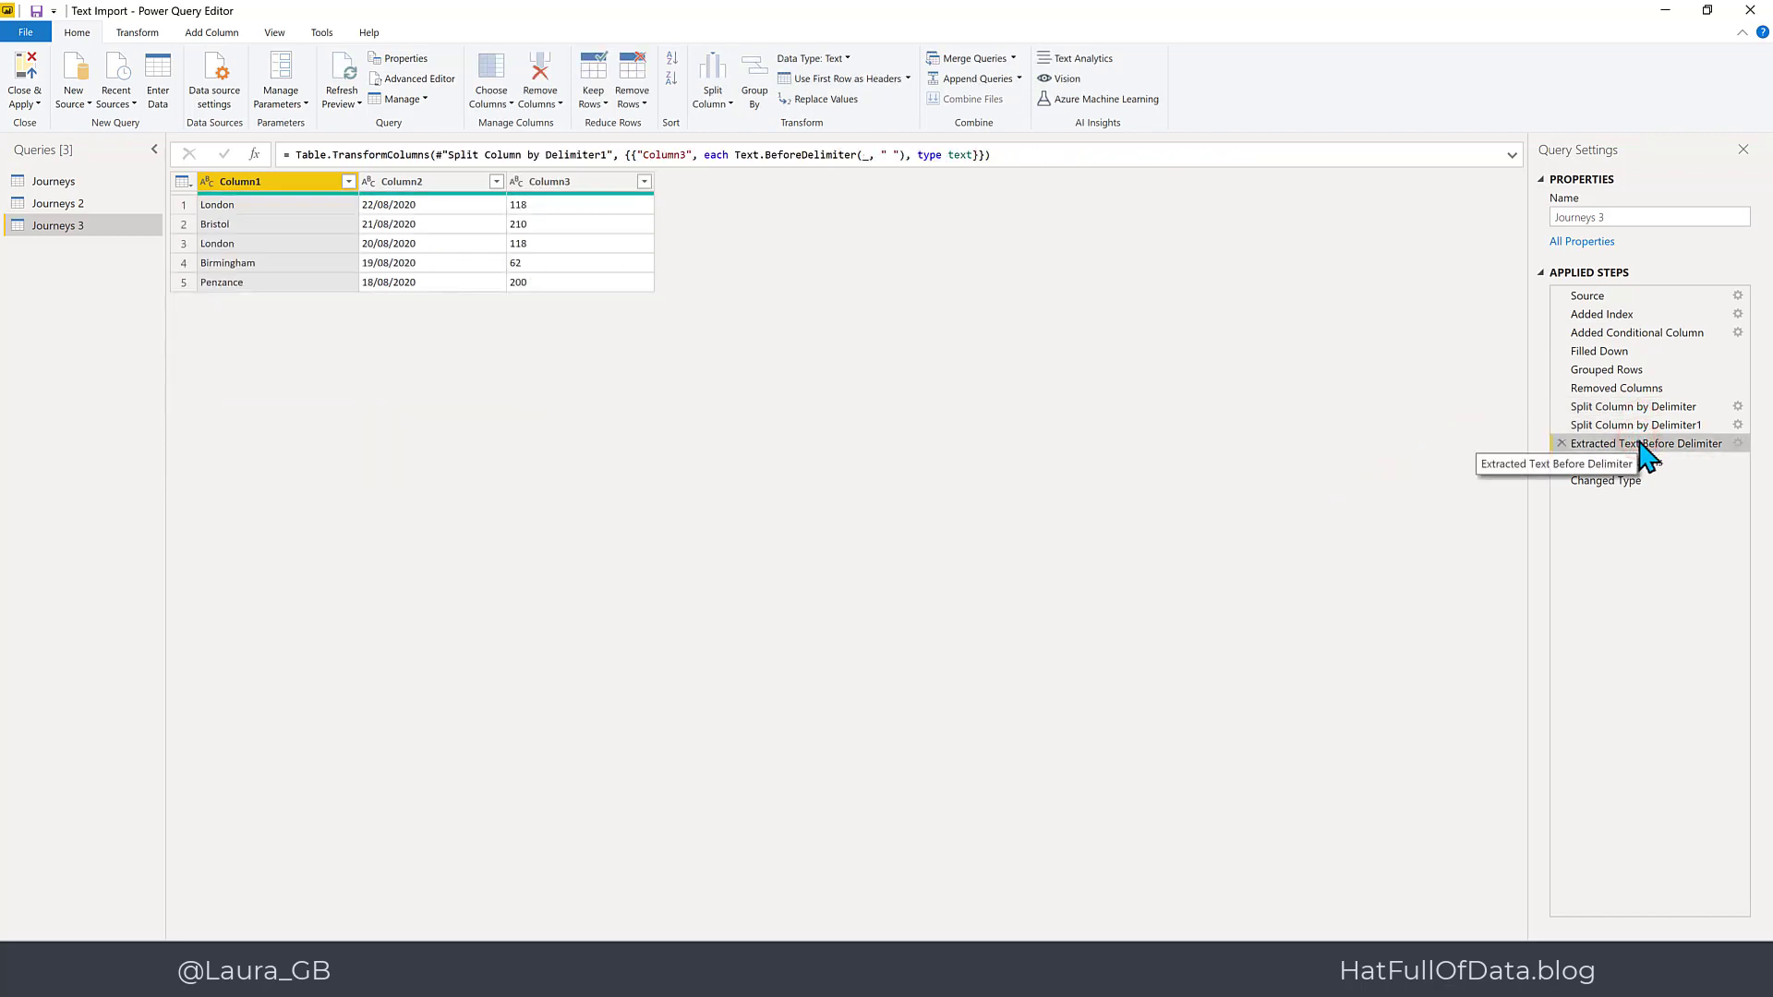